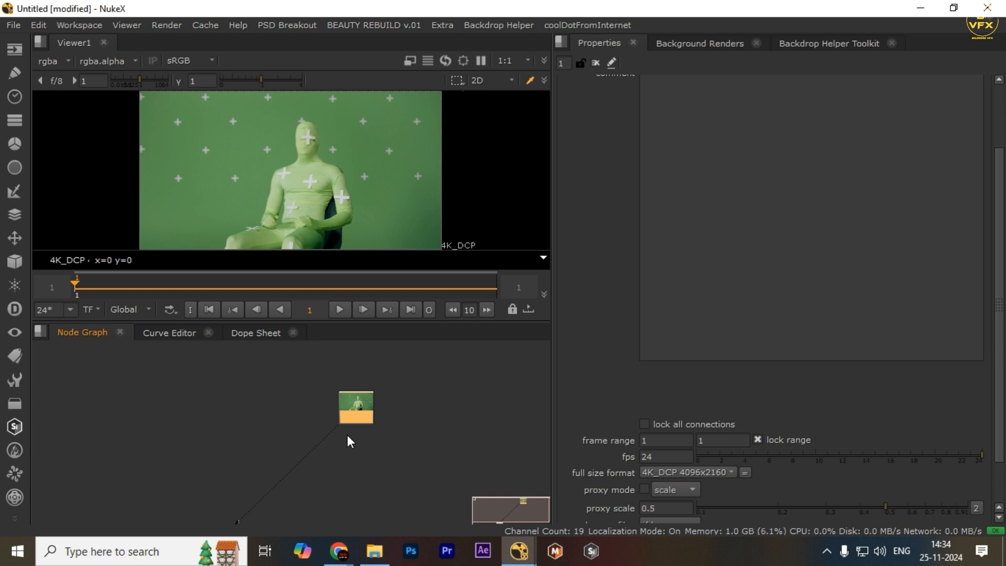
- Add a RotoPaint node just below the Read1 footage node and bring up the project settings
{"action": "left_click_drag", "start_coordinate": [416, 369], "coordinate": [221, 476]}
{"action": "scroll", "coordinate": [288, 432], "scroll_direction": "down", "scroll_amount": 2}
{"action": "left_click_drag", "start_coordinate": [237, 381], "coordinate": [399, 441]}
{"action": "left_click_drag", "start_coordinate": [319, 418], "coordinate": [285, 407]}
{"action": "scroll", "coordinate": [252, 396], "scroll_direction": "up", "scroll_amount": 2}
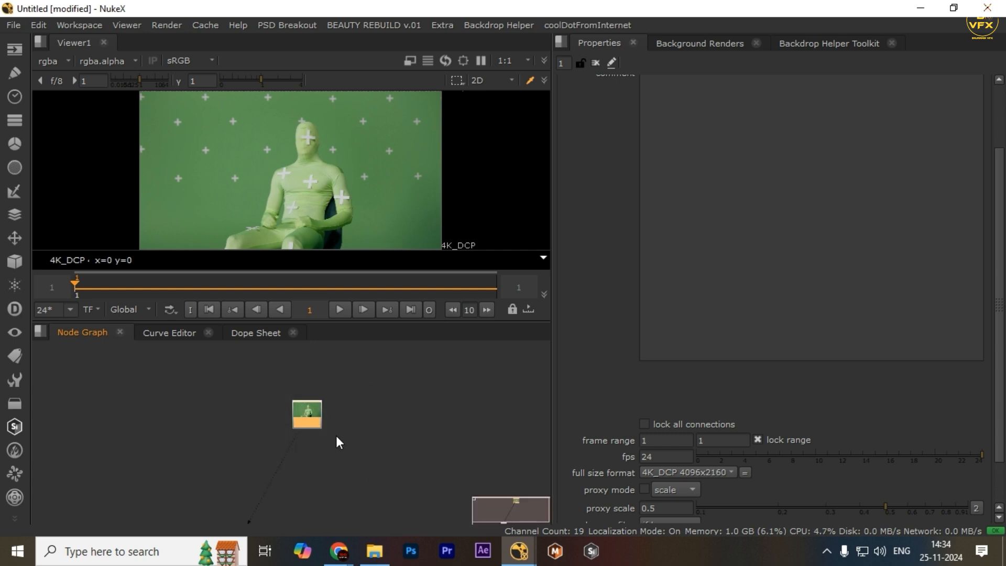
{"action": "scroll", "coordinate": [259, 429], "scroll_direction": "up", "scroll_amount": 2}
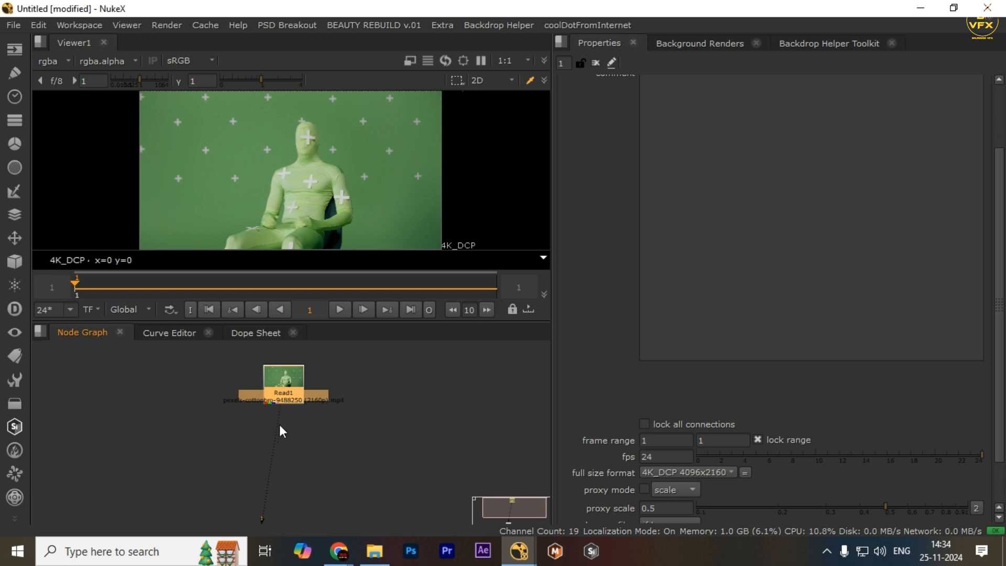
{"action": "scroll", "coordinate": [278, 465], "scroll_direction": "up", "scroll_amount": 2}
{"action": "key", "text": "p"}
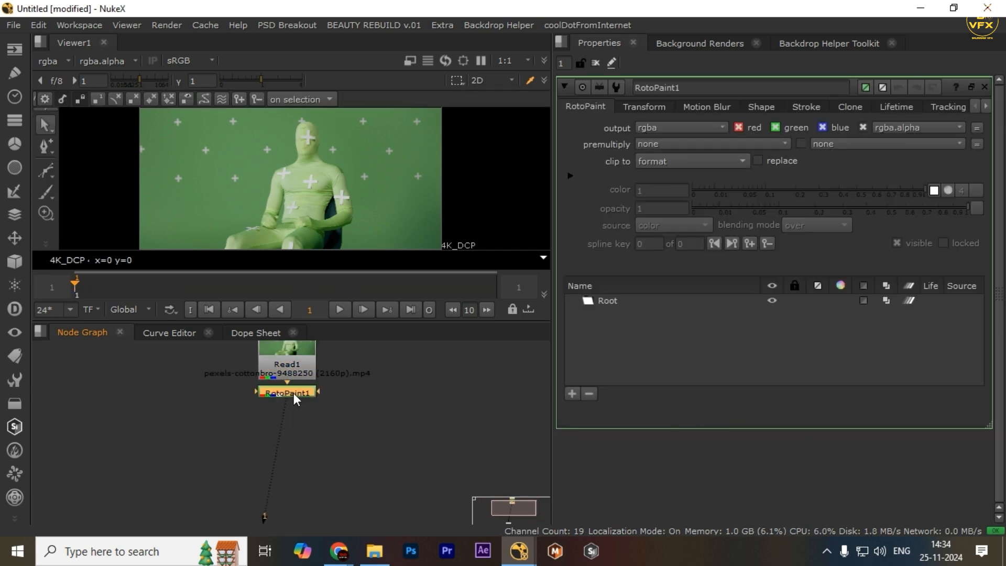
{"action": "left_click_drag", "start_coordinate": [294, 392], "coordinate": [295, 414]}
{"action": "left_click", "coordinate": [326, 423]}
{"action": "key", "text": "s"}
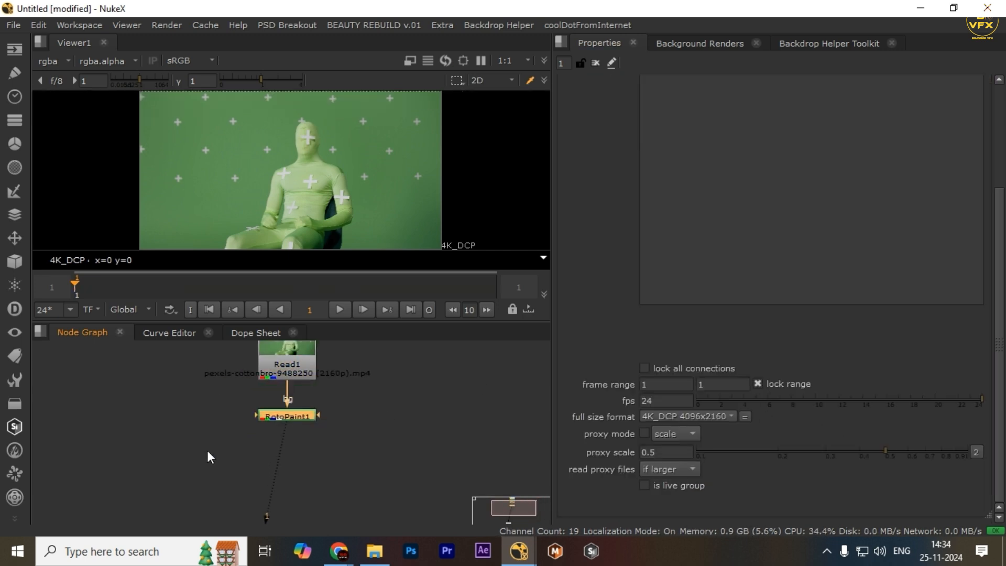
- Open RotoPaint1 in the enlarged viewer and set the Clone brush to hardness 0, opacity 0.2 and size 125
{"action": "double_click", "coordinate": [288, 414]}
{"action": "key", "text": "space"}
{"action": "scroll", "coordinate": [382, 217], "scroll_direction": "up", "scroll_amount": 3}
{"action": "middle_click_drag", "start_coordinate": [374, 221], "coordinate": [537, 296]}
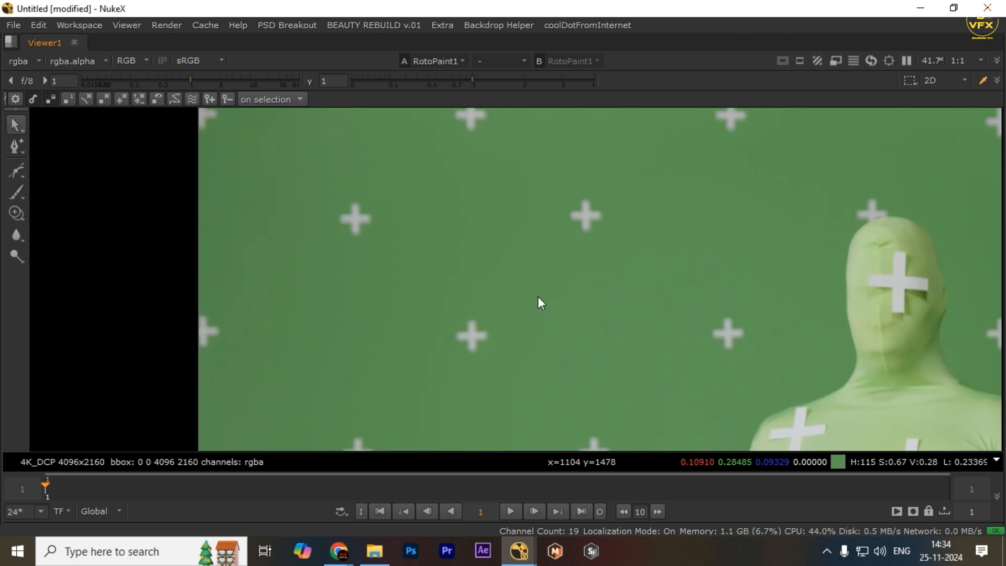
{"action": "key", "text": "c"}
{"action": "scroll", "coordinate": [367, 267], "scroll_direction": "up", "scroll_amount": 1}
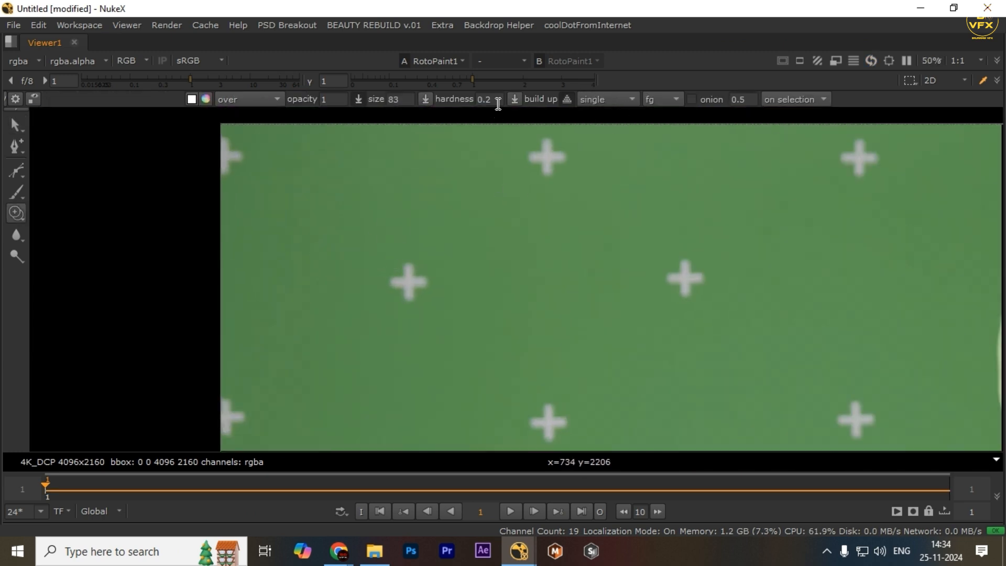
{"action": "double_click", "coordinate": [498, 102]}
{"action": "type", "text": "0"}
{"action": "double_click", "coordinate": [324, 99]}
{"action": "type", "text": "0"}
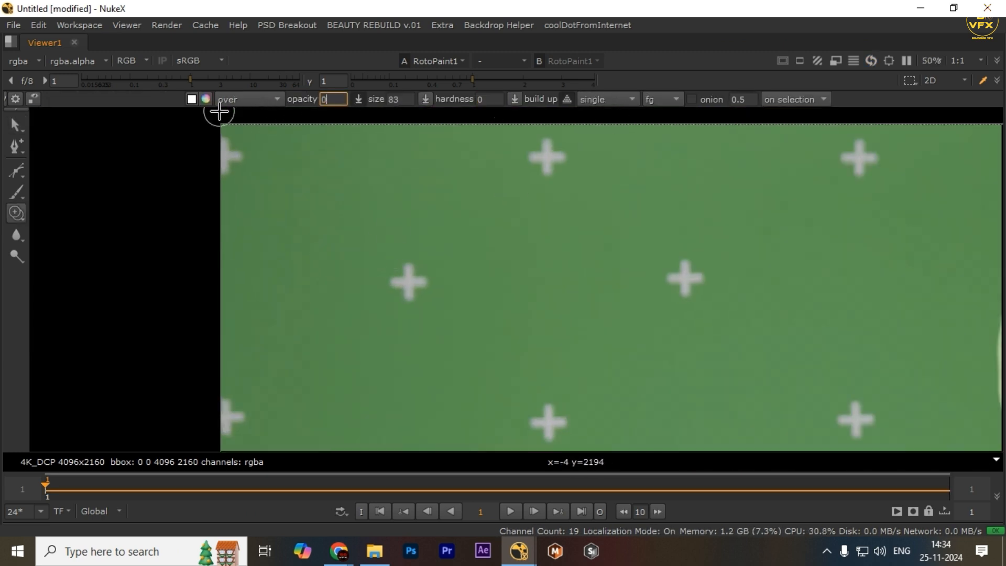
{"action": "type", "text": ".2"}
{"action": "left_click_drag", "start_coordinate": [381, 228], "coordinate": [377, 216], "text": "shift"}
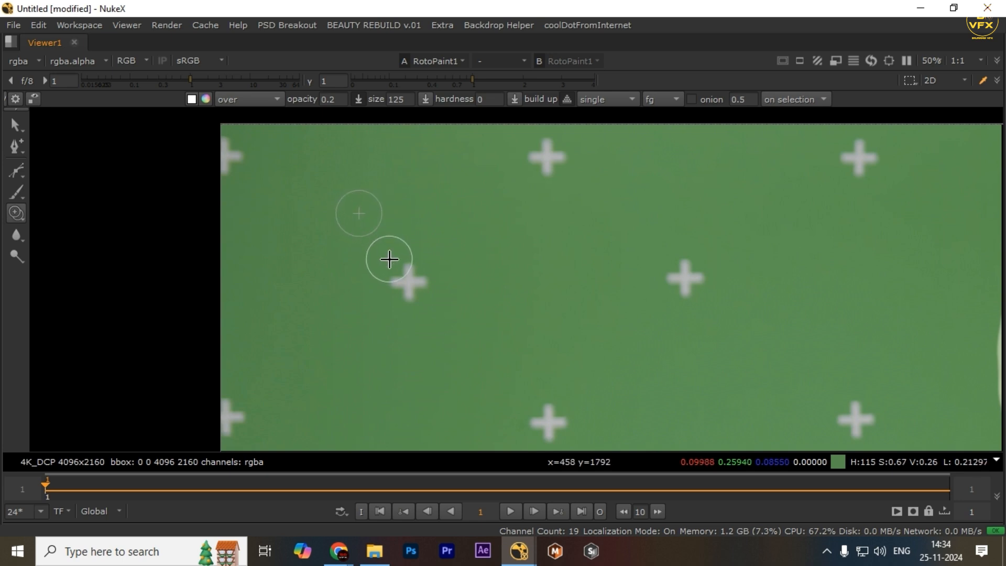
- Clone clean green backdrop over the first inner tracking cross near the frame's upper-left corner, enlarging the brush to size 175
{"action": "scroll", "coordinate": [401, 319], "scroll_direction": "up", "scroll_amount": 2}
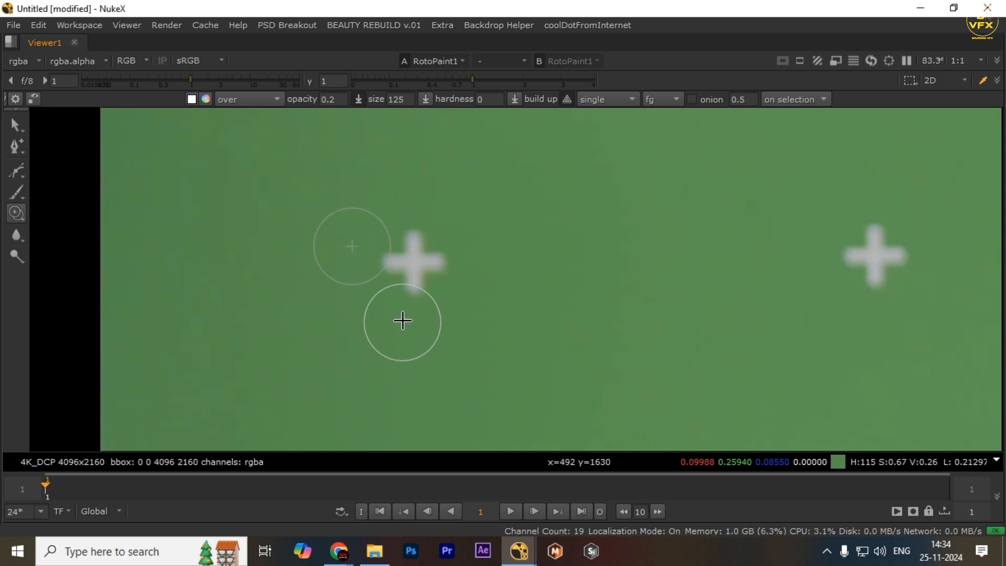
{"action": "mouse_move", "coordinate": [401, 270]}
{"action": "left_mouse_down"}
{"action": "mouse_move", "coordinate": [392, 256]}
{"action": "mouse_move", "coordinate": [386, 295]}
{"action": "left_mouse_up"}
{"action": "left_click_drag", "start_coordinate": [427, 257], "coordinate": [378, 267], "text": "shift"}
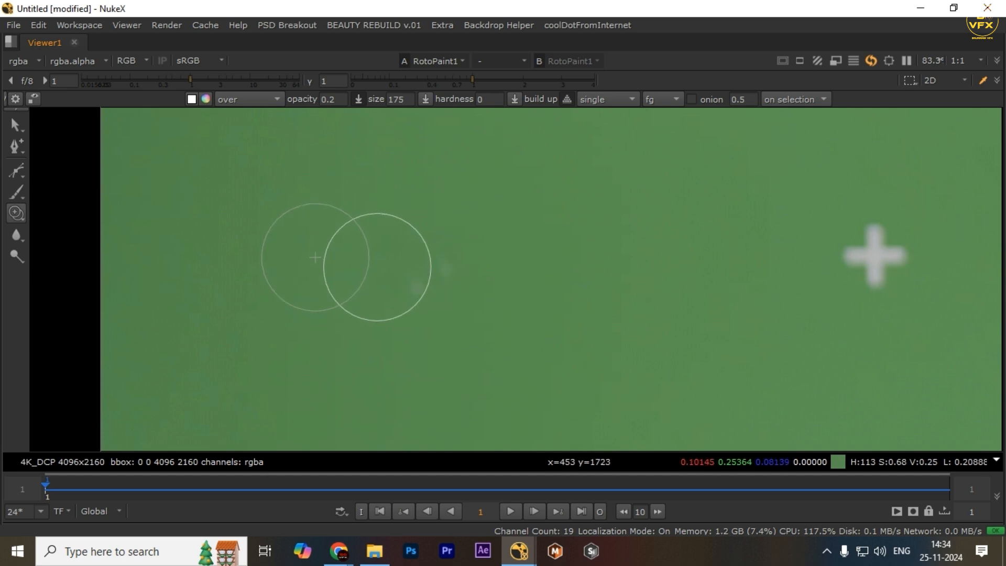
- Clone out the neighbouring tracking crosses in the upper-left area of the green backdrop
{"action": "scroll", "coordinate": [755, 276], "scroll_direction": "down", "scroll_amount": 2}
{"action": "middle_click_drag", "start_coordinate": [838, 269], "coordinate": [642, 287]}
{"action": "scroll", "coordinate": [640, 286], "scroll_direction": "up", "scroll_amount": 2}
{"action": "mouse_move", "coordinate": [624, 283]}
{"action": "left_mouse_down"}
{"action": "mouse_move", "coordinate": [633, 278]}
{"action": "mouse_move", "coordinate": [607, 272]}
{"action": "left_mouse_up"}
{"action": "scroll", "coordinate": [577, 262], "scroll_direction": "down", "scroll_amount": 3}
{"action": "middle_click_drag", "start_coordinate": [551, 272], "coordinate": [492, 227]}
{"action": "scroll", "coordinate": [439, 193], "scroll_direction": "up", "scroll_amount": 2}
{"action": "scroll", "coordinate": [439, 193], "scroll_direction": "down", "scroll_amount": 2}
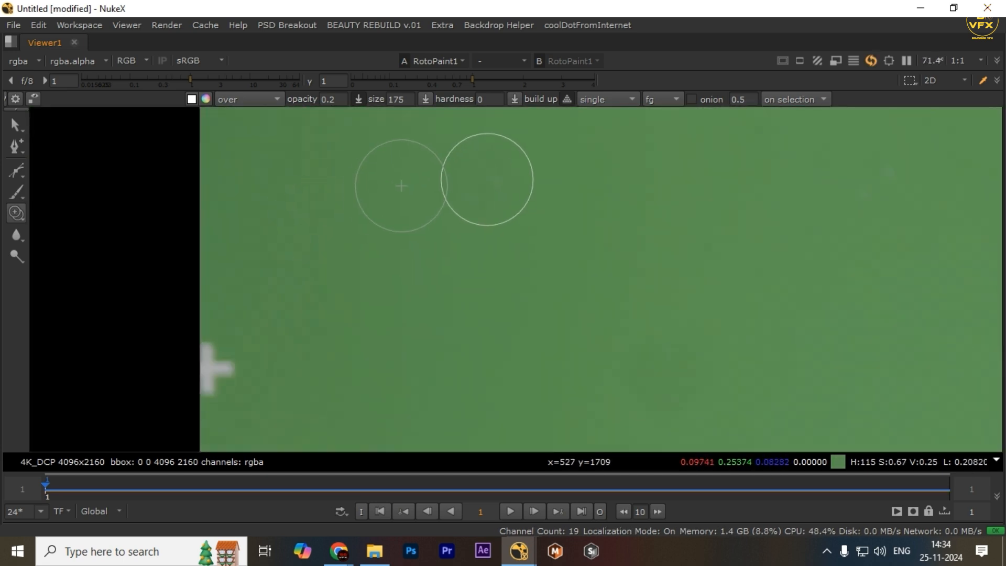
{"action": "scroll", "coordinate": [484, 257], "scroll_direction": "up", "scroll_amount": 1}
{"action": "scroll", "coordinate": [360, 310], "scroll_direction": "down", "scroll_amount": 2}
{"action": "scroll", "coordinate": [543, 252], "scroll_direction": "up", "scroll_amount": 2}
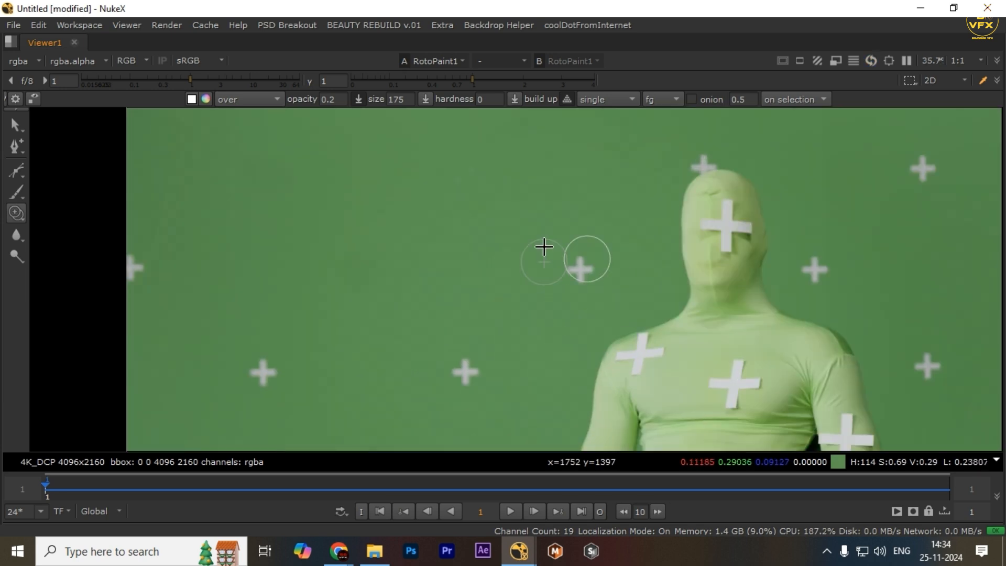
- Restore the full workspace, add a FrameHold node at frame 1 below RotoPaint1, and fit the image in the viewer
{"action": "key", "text": "space"}
{"action": "left_click", "coordinate": [328, 416]}
{"action": "scroll", "coordinate": [324, 466], "scroll_direction": "down", "scroll_amount": 3}
{"action": "middle_click_drag", "start_coordinate": [324, 466], "coordinate": [375, 464]}
{"action": "key", "text": "Tab"}
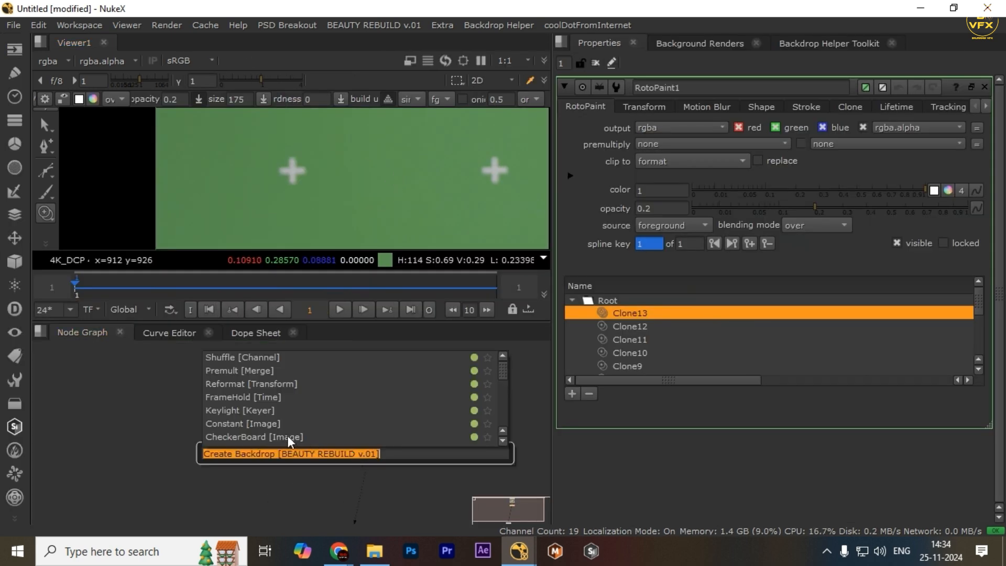
{"action": "left_click", "coordinate": [141, 446]}
{"action": "left_click", "coordinate": [142, 447]}
{"action": "left_click_drag", "start_coordinate": [193, 422], "coordinate": [561, 512]}
{"action": "key", "text": "Tab"}
{"action": "type", "text": "fras"}
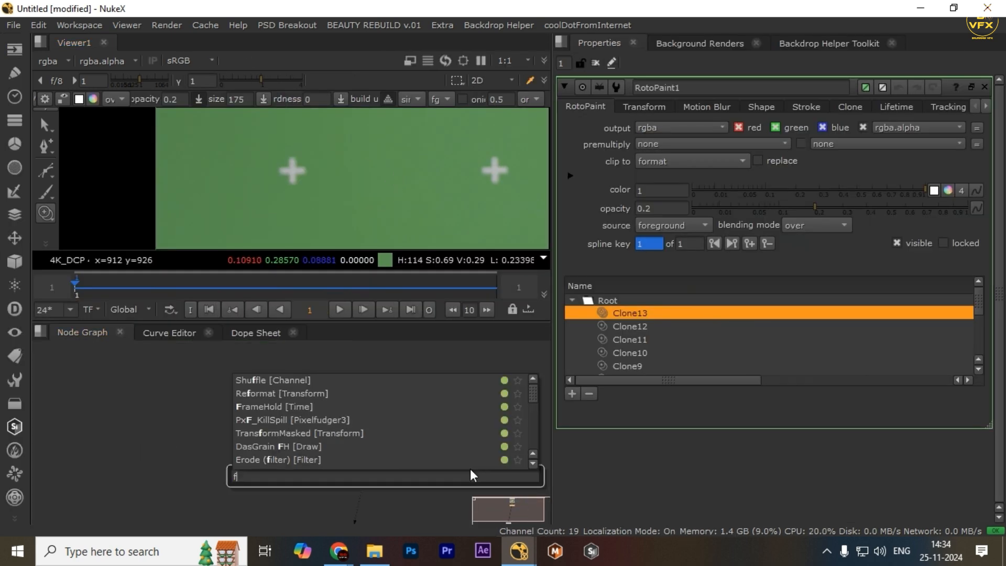
{"action": "key", "text": "BackSpace"}
{"action": "key", "text": "BackSpace"}
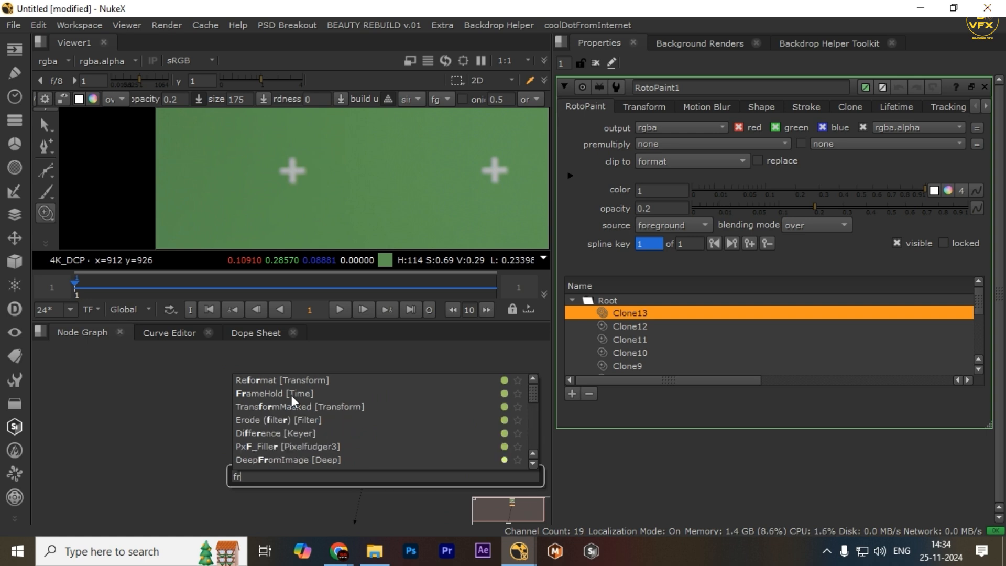
{"action": "left_click", "coordinate": [291, 395]}
{"action": "left_click", "coordinate": [341, 409]}
{"action": "key", "text": "f"}
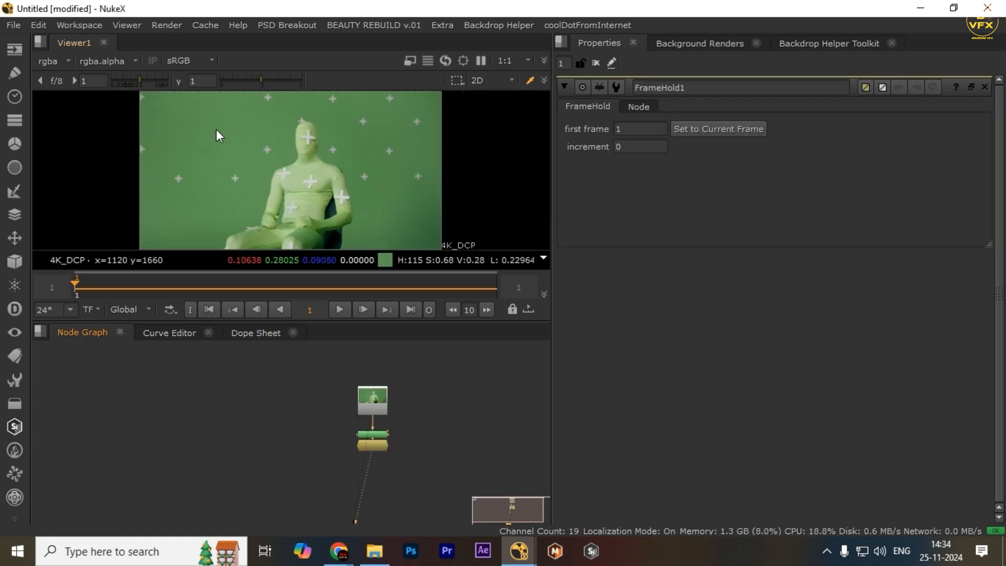
{"action": "left_click_drag", "start_coordinate": [374, 442], "coordinate": [372, 454]}
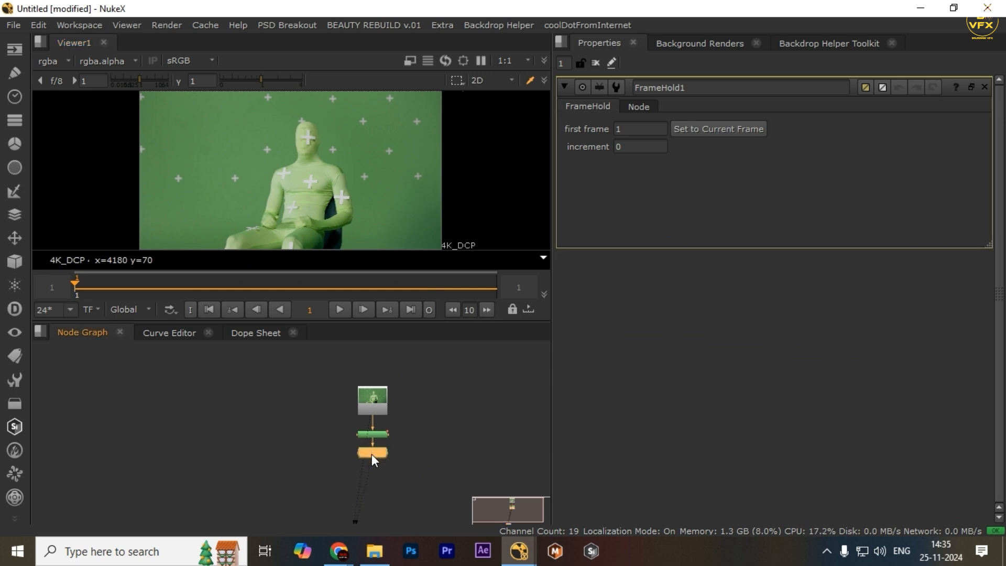
- Insert a Denoise node between the Read1 footage and RotoPaint1
{"action": "left_click", "coordinate": [360, 408]}
{"action": "scroll", "coordinate": [360, 411], "scroll_direction": "up", "scroll_amount": 1}
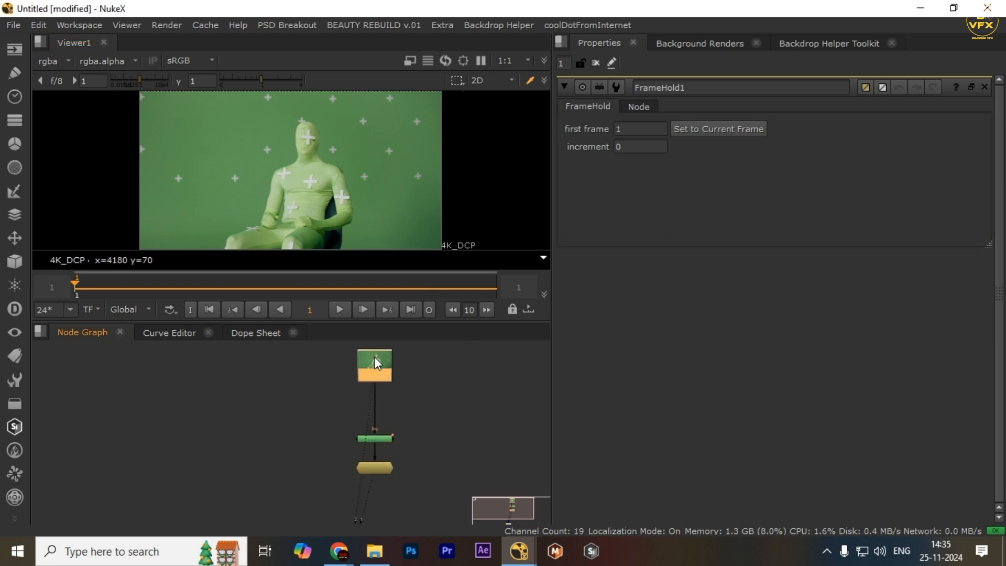
{"action": "key", "text": "Tab"}
{"action": "type", "text": "denoi"}
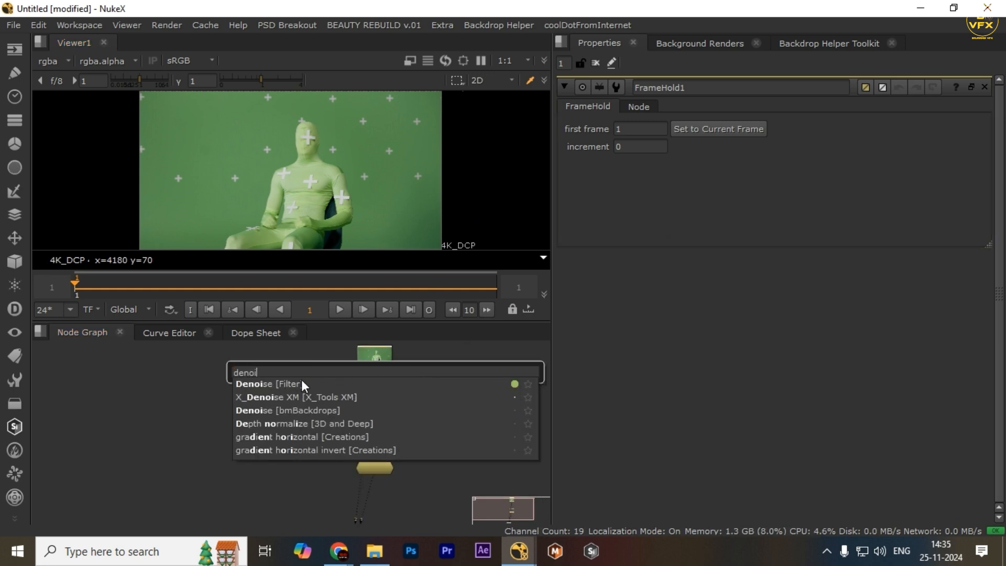
{"action": "left_click", "coordinate": [301, 380]}
- Place the noise analysis region over the plain green backdrop in the lower-left part of the footage
{"action": "scroll", "coordinate": [312, 140], "scroll_direction": "down", "scroll_amount": 1}
{"action": "middle_click_drag", "start_coordinate": [241, 178], "coordinate": [332, 159]}
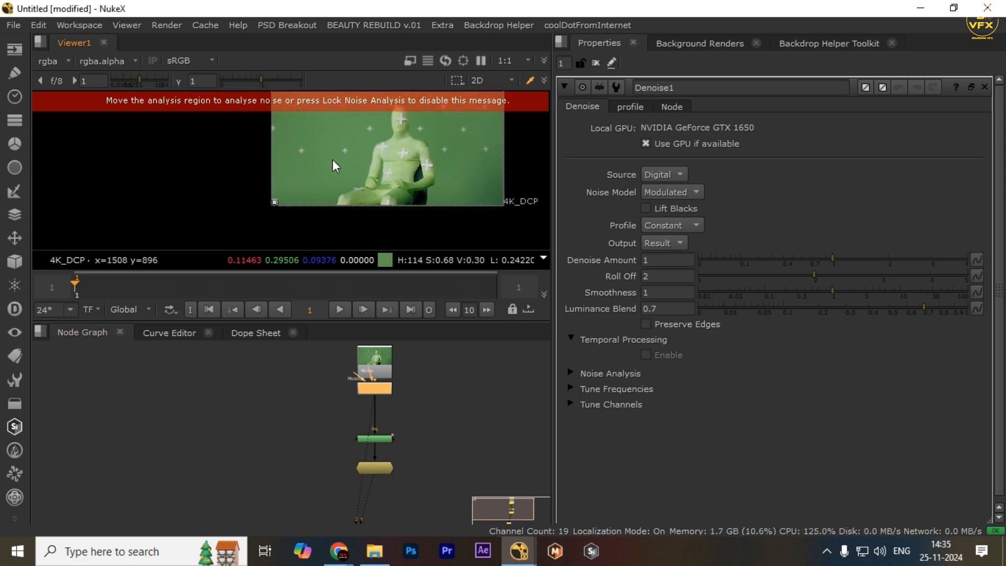
{"action": "mouse_move", "coordinate": [276, 200]}
{"action": "left_mouse_down"}
{"action": "mouse_move", "coordinate": [292, 201]}
{"action": "mouse_move", "coordinate": [287, 185]}
{"action": "left_mouse_up"}
{"action": "left_click_drag", "start_coordinate": [283, 194], "coordinate": [302, 181]}
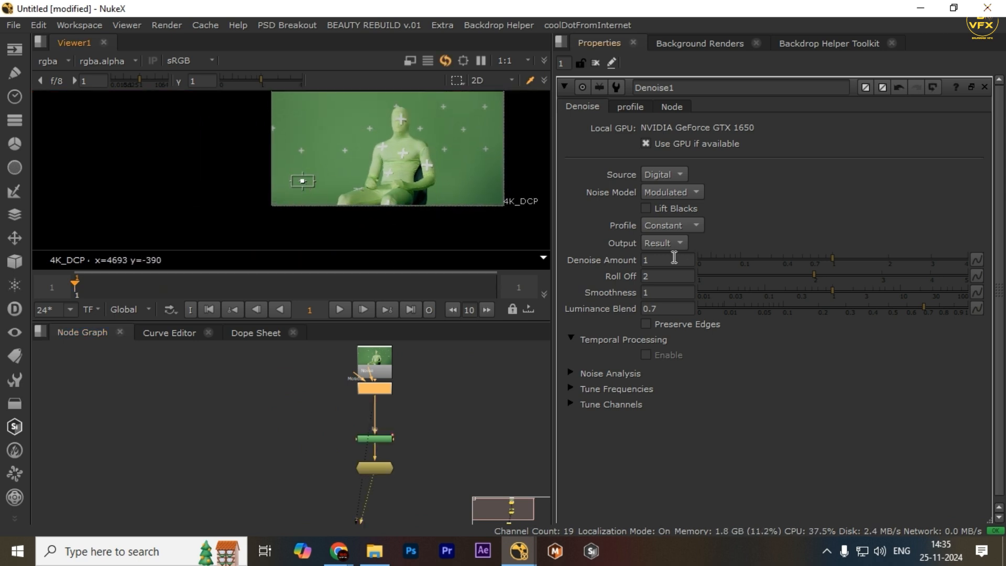
- Set the Denoise Amount to 2.8 and deselect the node
{"action": "double_click", "coordinate": [672, 259]}
{"action": "type", "text": "2.8"}
{"action": "key", "text": "Return"}
{"action": "left_click", "coordinate": [404, 474]}
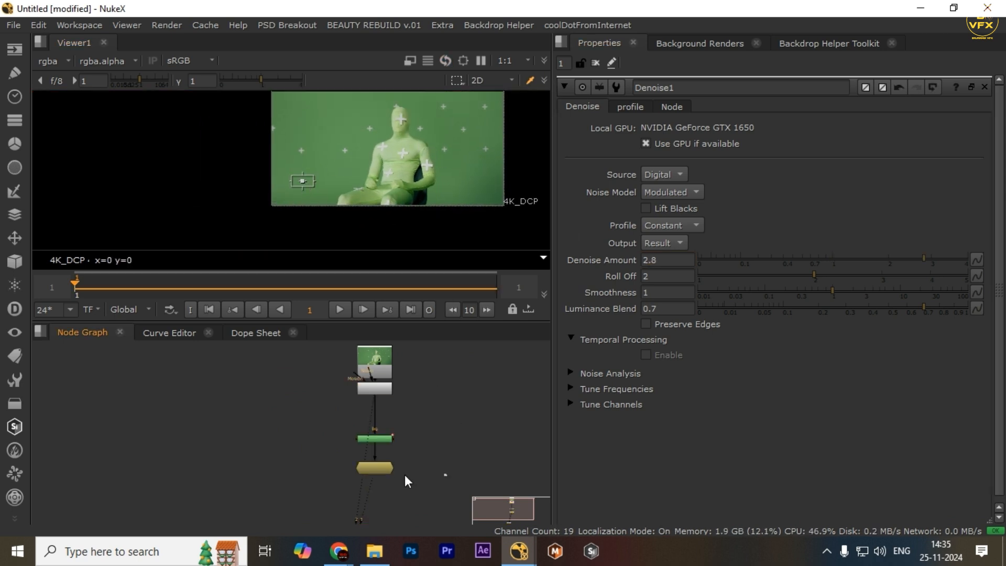
- Move the Viewer node off to the side of the node chain and select the FrameHold node
{"action": "left_click_drag", "start_coordinate": [440, 368], "coordinate": [193, 437]}
{"action": "scroll", "coordinate": [309, 455], "scroll_direction": "down", "scroll_amount": 1}
{"action": "middle_click_drag", "start_coordinate": [313, 456], "coordinate": [297, 429]}
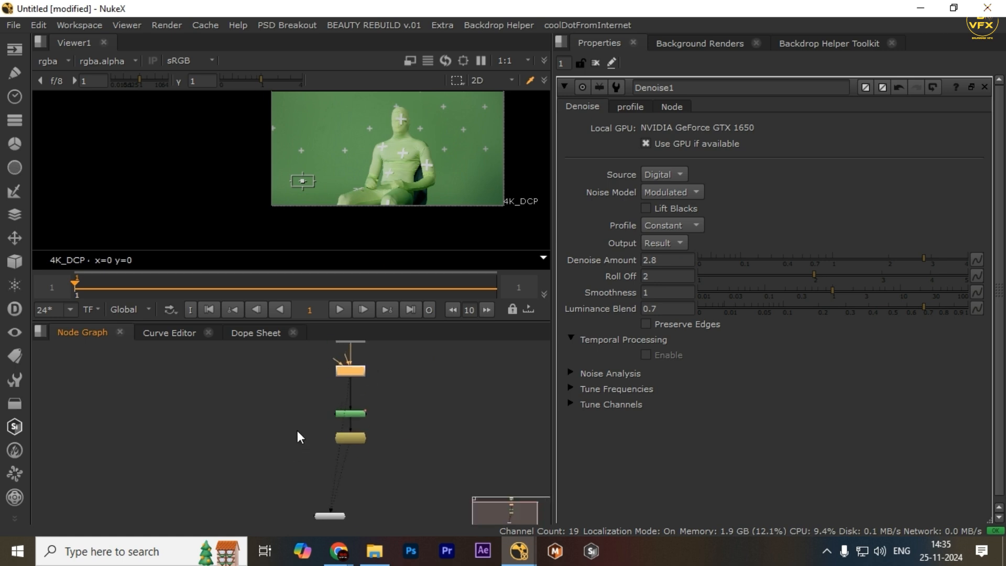
{"action": "left_click_drag", "start_coordinate": [253, 406], "coordinate": [438, 437]}
{"action": "left_click", "coordinate": [416, 426]}
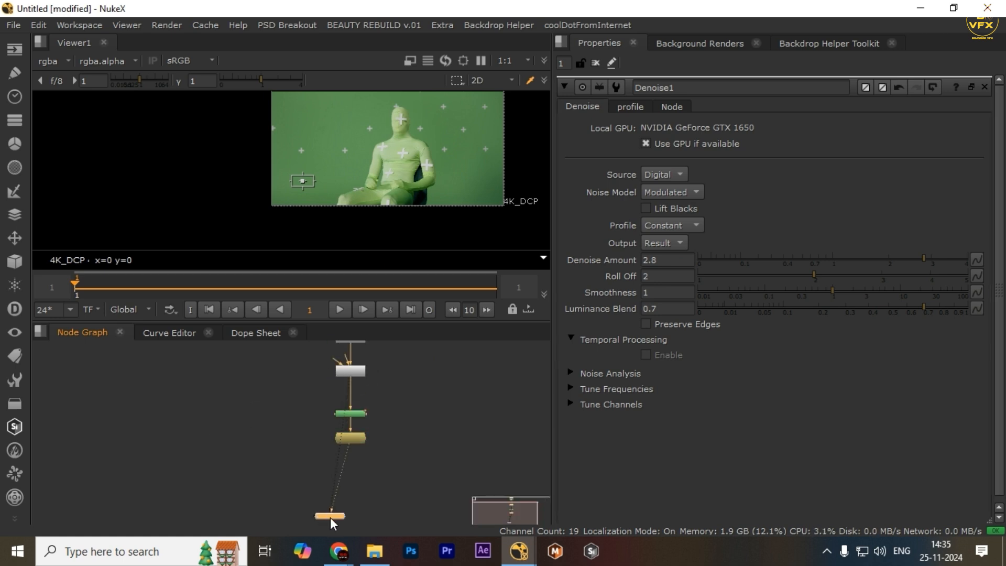
{"action": "left_click_drag", "start_coordinate": [251, 433], "coordinate": [474, 492]}
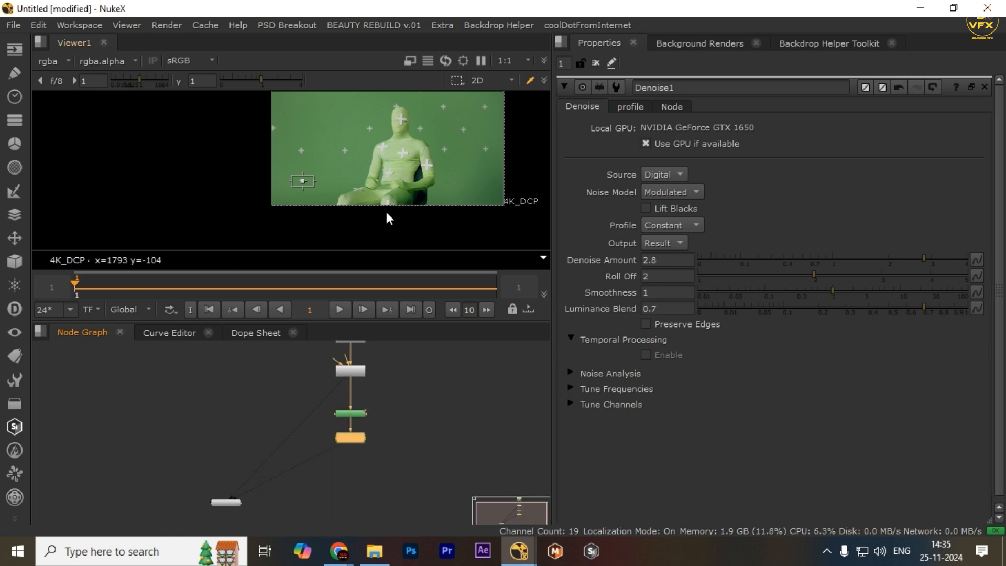
- Review the chain of Read, Denoise, RotoPaint and FrameHold nodes in the node graph
{"action": "middle_click_drag", "start_coordinate": [428, 457], "coordinate": [429, 475]}
{"action": "middle_click_drag", "start_coordinate": [384, 408], "coordinate": [370, 442]}
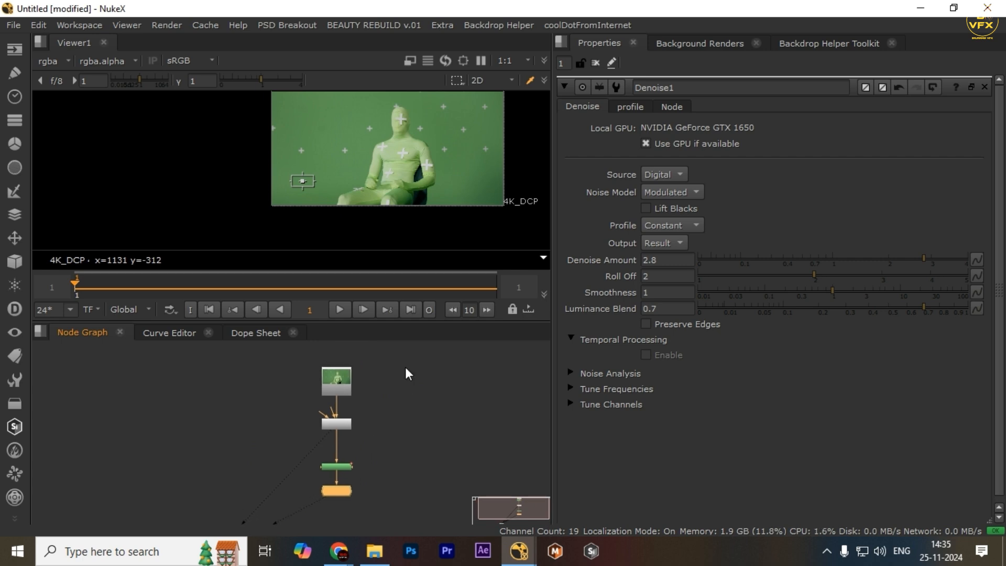
{"action": "left_click_drag", "start_coordinate": [395, 359], "coordinate": [252, 437]}
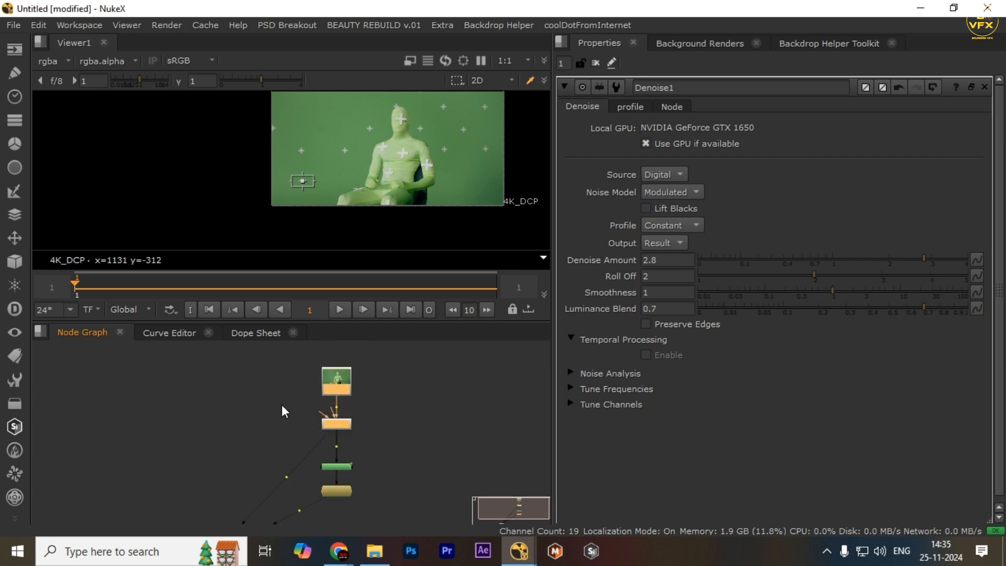
{"action": "middle_click_drag", "start_coordinate": [287, 479], "coordinate": [323, 344]}
{"action": "middle_click_drag", "start_coordinate": [338, 414], "coordinate": [316, 524]}
{"action": "middle_click_drag", "start_coordinate": [385, 393], "coordinate": [385, 403]}
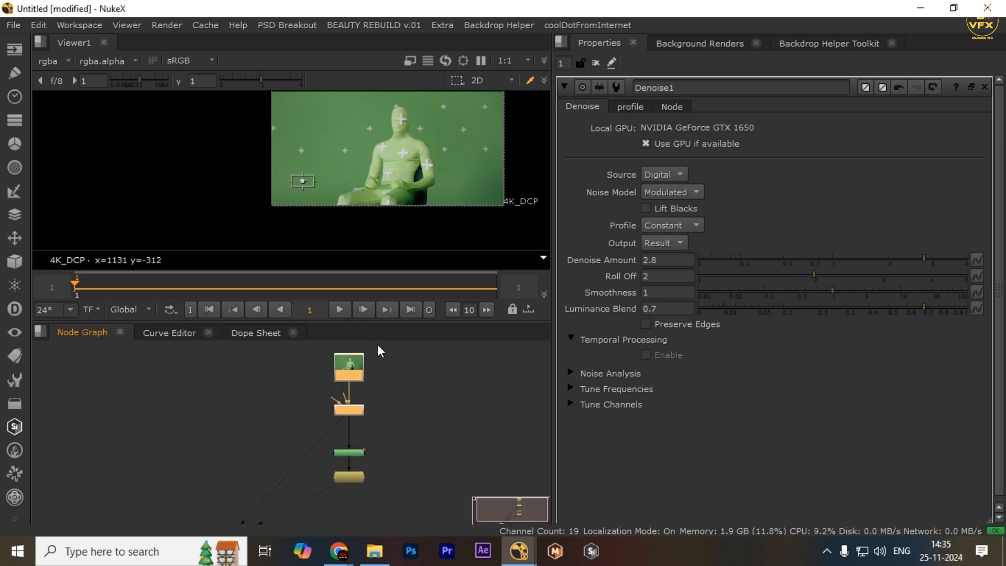
{"action": "left_click_drag", "start_coordinate": [377, 349], "coordinate": [266, 435]}
{"action": "middle_click_drag", "start_coordinate": [367, 433], "coordinate": [366, 439]}
{"action": "scroll", "coordinate": [366, 439], "scroll_direction": "up", "scroll_amount": 2}
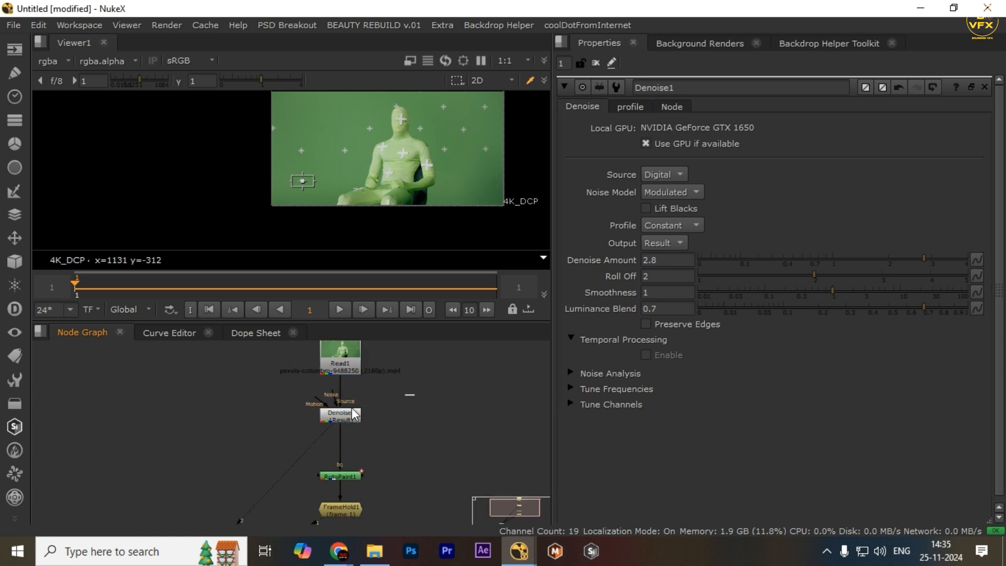
{"action": "left_click_drag", "start_coordinate": [414, 394], "coordinate": [234, 459]}
{"action": "left_click_drag", "start_coordinate": [383, 400], "coordinate": [545, 457]}
{"action": "scroll", "coordinate": [412, 442], "scroll_direction": "down", "scroll_amount": 2}
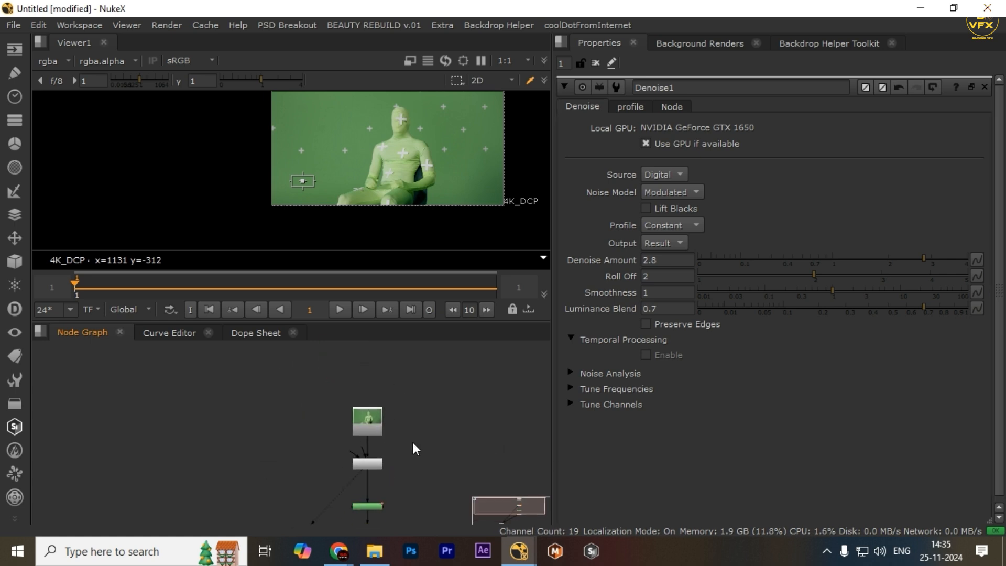
- Copy the Read1 and Denoise1 nodes and paste the duplicates in the empty area near the Viewer node
{"action": "left_click_drag", "start_coordinate": [427, 392], "coordinate": [270, 458]}
{"action": "left_click_drag", "start_coordinate": [258, 402], "coordinate": [451, 489]}
{"action": "key", "text": "ctrl+c"}
{"action": "middle_click_drag", "start_coordinate": [387, 494], "coordinate": [400, 361]}
{"action": "left_click", "coordinate": [331, 451]}
{"action": "key", "text": "ctrl+v"}
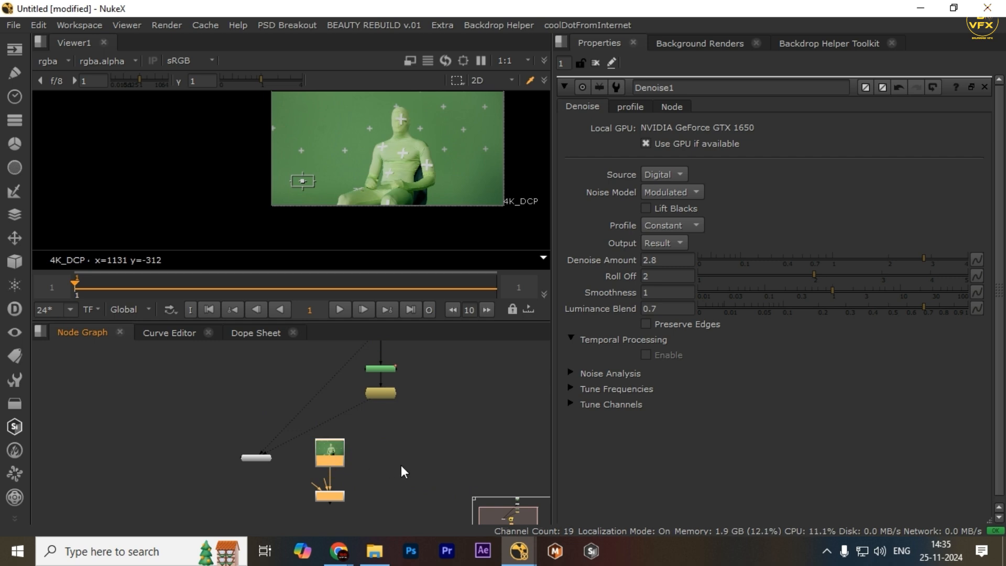
{"action": "left_click", "coordinate": [398, 466]}
{"action": "left_click_drag", "start_coordinate": [387, 432], "coordinate": [266, 523]}
{"action": "left_click", "coordinate": [416, 458]}
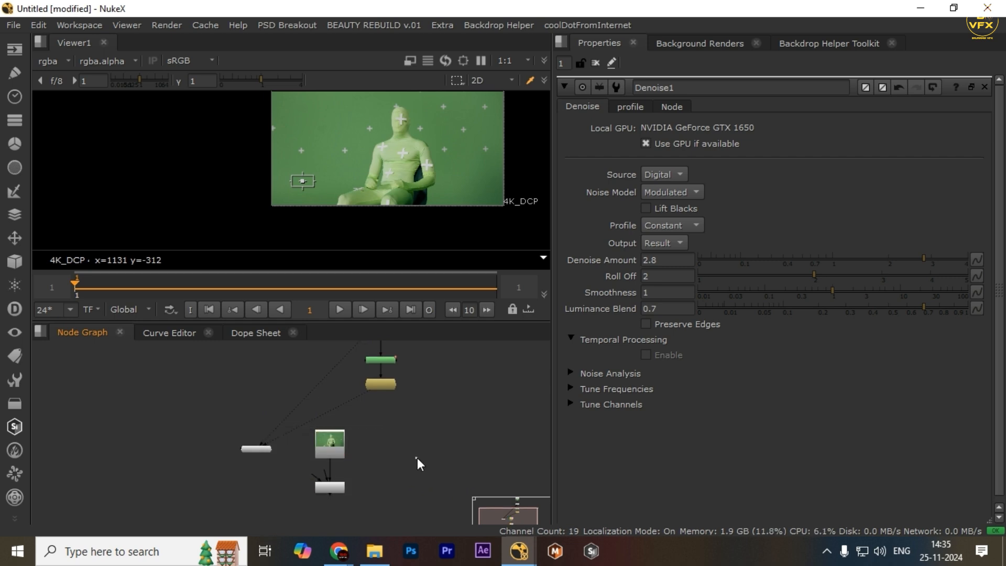
- Add a Merge node with the over operation and place it beside the duplicated Denoise node
{"action": "scroll", "coordinate": [413, 461], "scroll_direction": "up", "scroll_amount": 1}
{"action": "scroll", "coordinate": [404, 460], "scroll_direction": "down", "scroll_amount": 3}
{"action": "middle_click_drag", "start_coordinate": [399, 443], "coordinate": [373, 499]}
{"action": "left_click_drag", "start_coordinate": [360, 465], "coordinate": [411, 470], "text": "ctrl"}
{"action": "middle_click_drag", "start_coordinate": [395, 496], "coordinate": [386, 436]}
{"action": "left_click", "coordinate": [389, 488]}
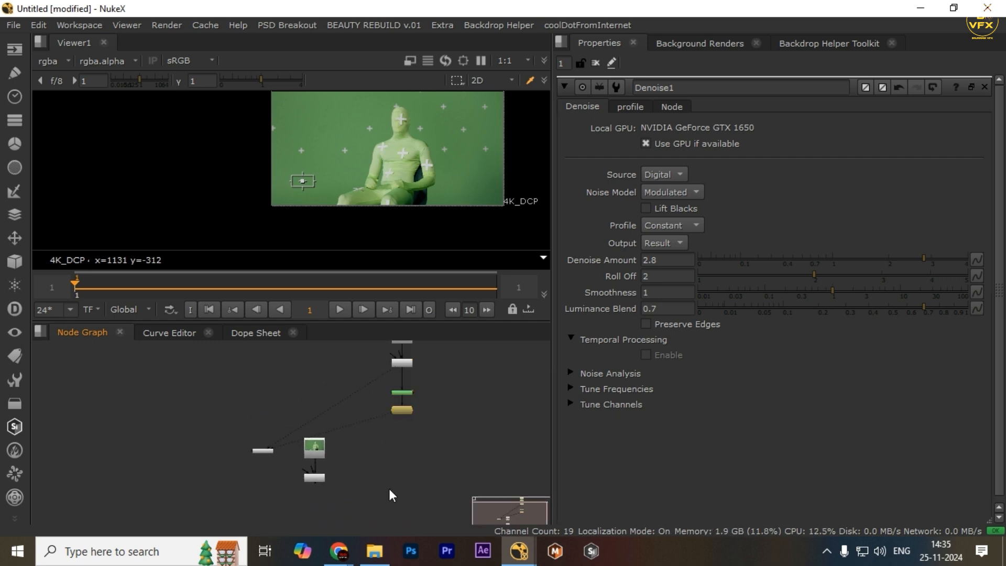
{"action": "key", "text": "m"}
{"action": "scroll", "coordinate": [392, 478], "scroll_direction": "up", "scroll_amount": 4}
{"action": "left_click_drag", "start_coordinate": [392, 478], "coordinate": [345, 481]}
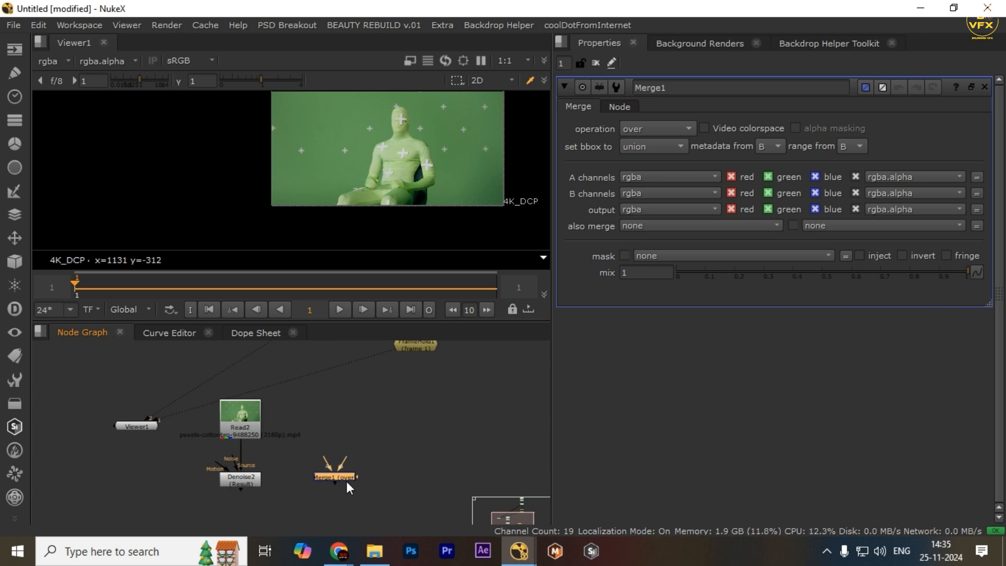
{"action": "scroll", "coordinate": [322, 473], "scroll_direction": "up", "scroll_amount": 2}
{"action": "scroll", "coordinate": [318, 465], "scroll_direction": "down", "scroll_amount": 1}
{"action": "middle_click_drag", "start_coordinate": [314, 455], "coordinate": [404, 486]}
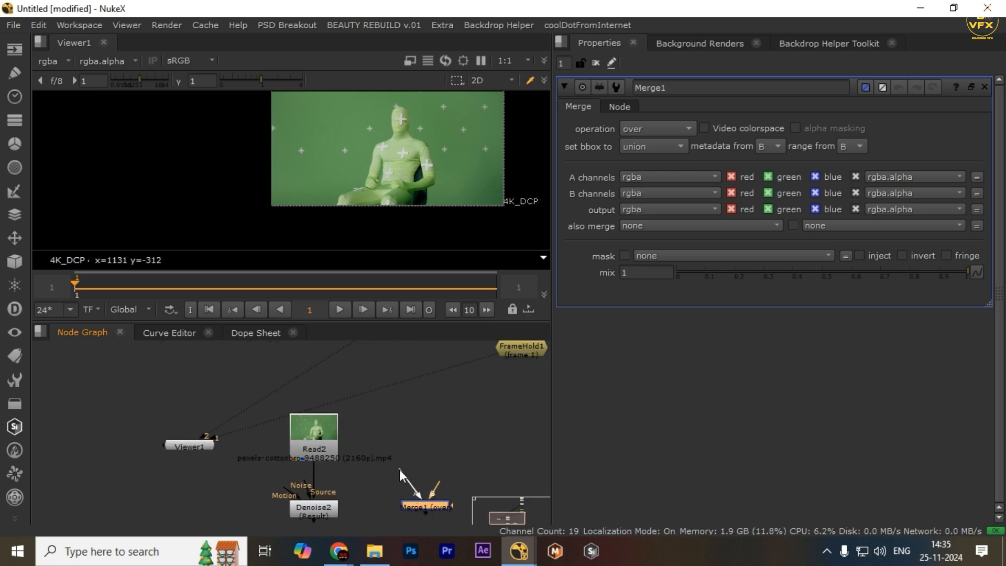
- Connect the Merge node's A input to Denoise2 and its B input to Read2, and display its output in the viewer
{"action": "left_click_drag", "start_coordinate": [366, 470], "coordinate": [319, 452]}
{"action": "middle_click_drag", "start_coordinate": [396, 474], "coordinate": [378, 463]}
{"action": "left_click_drag", "start_coordinate": [422, 499], "coordinate": [415, 501]}
{"action": "key", "text": "1"}
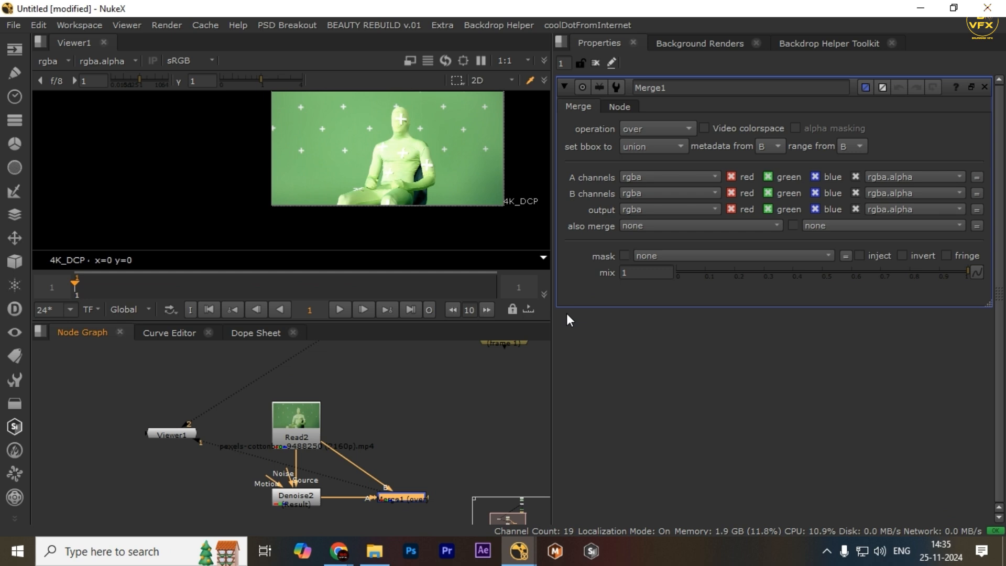
- Set the operation of the Merge node fed by Read2 and Denoise2 to from
{"action": "left_click", "coordinate": [624, 127]}
{"action": "left_click", "coordinate": [642, 162]}
{"action": "scroll", "coordinate": [389, 441], "scroll_direction": "down", "scroll_amount": 2}
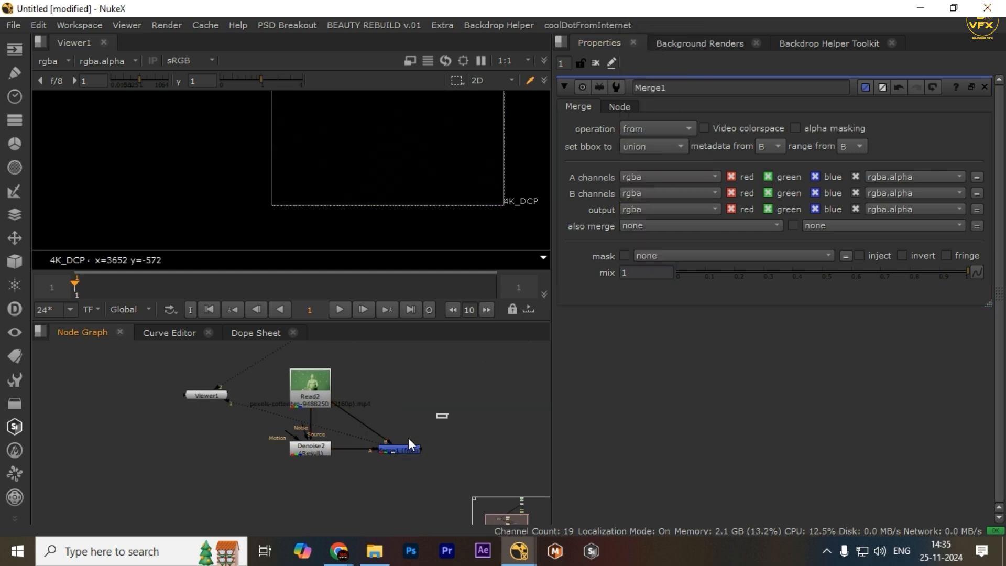
- Raise the viewer gain to 50 and examine the grain extracted by Merge1 in the enlarged viewer
{"action": "key", "text": "space"}
{"action": "key", "text": "f"}
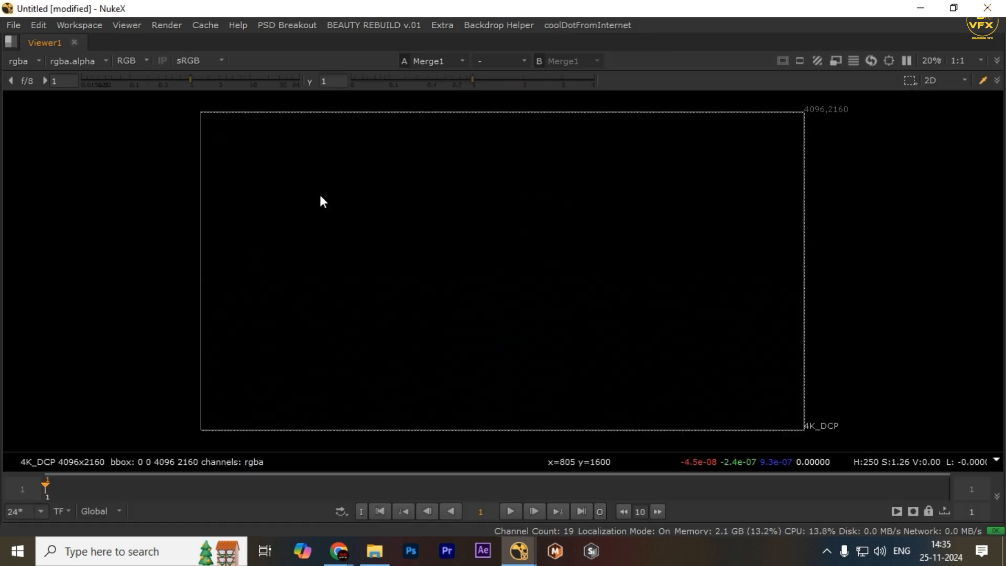
{"action": "left_click_drag", "start_coordinate": [206, 86], "coordinate": [293, 85]}
{"action": "left_click_drag", "start_coordinate": [207, 138], "coordinate": [731, 394]}
{"action": "scroll", "coordinate": [503, 274], "scroll_direction": "up", "scroll_amount": 4}
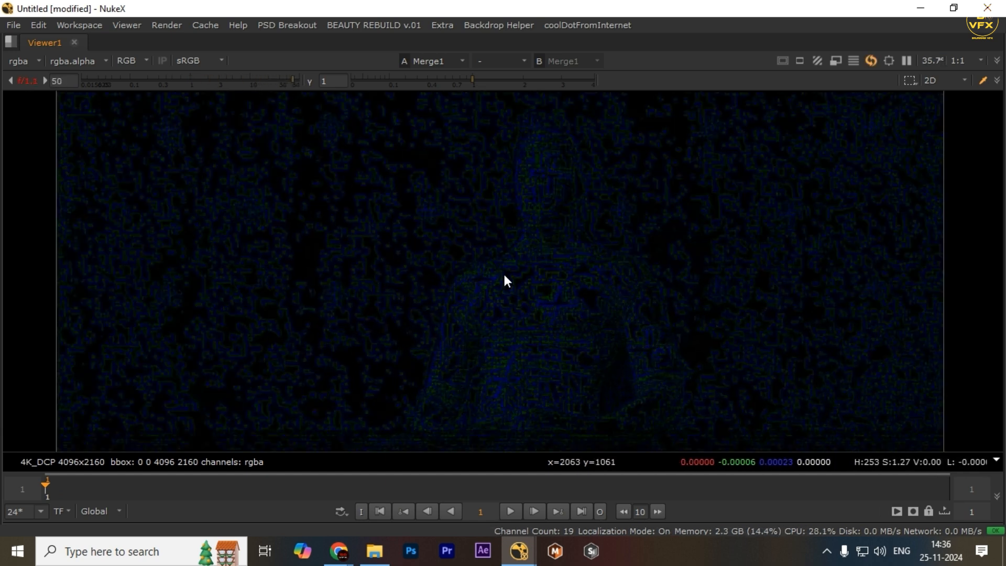
{"action": "key", "text": "space"}
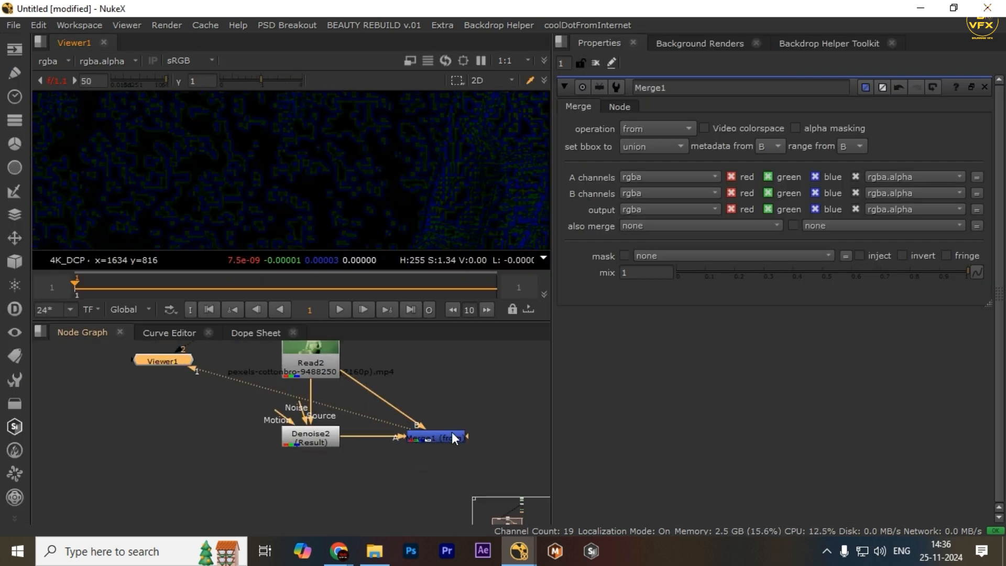
{"action": "left_click", "coordinate": [436, 435]}
{"action": "key", "text": "space"}
{"action": "left_click_drag", "start_coordinate": [287, 235], "coordinate": [626, 356]}
{"action": "key", "text": "space"}
{"action": "scroll", "coordinate": [461, 399], "scroll_direction": "up", "scroll_amount": 2}
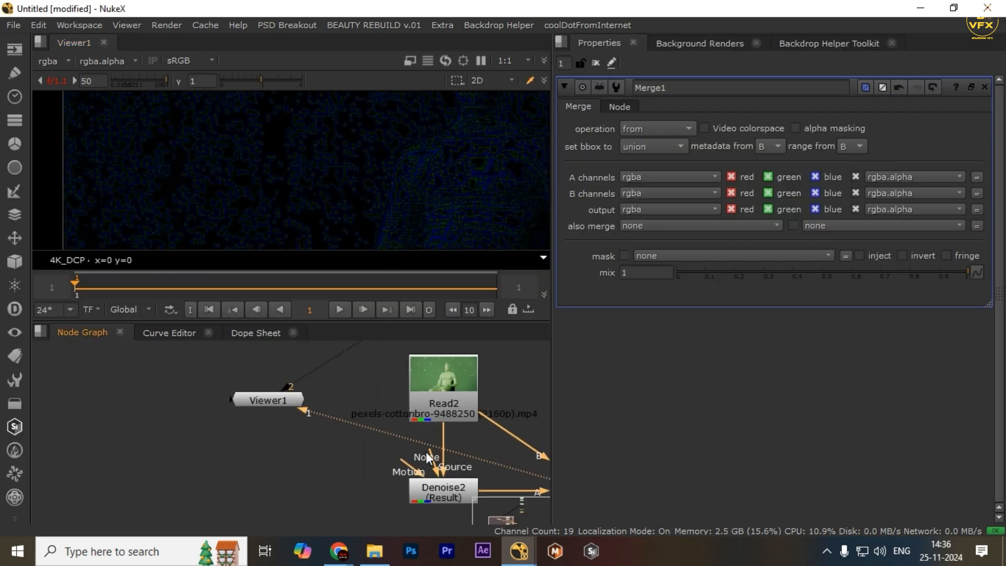
- Review the Read2, Denoise2 and Merge1 branch and examine the whole frame of extracted grain
{"action": "left_click_drag", "start_coordinate": [303, 462], "coordinate": [521, 520]}
{"action": "middle_click_drag", "start_coordinate": [375, 410], "coordinate": [333, 430]}
{"action": "left_click_drag", "start_coordinate": [463, 356], "coordinate": [314, 456]}
{"action": "middle_click_drag", "start_coordinate": [381, 466], "coordinate": [251, 397]}
{"action": "left_click_drag", "start_coordinate": [498, 393], "coordinate": [326, 464]}
{"action": "key", "text": "1"}
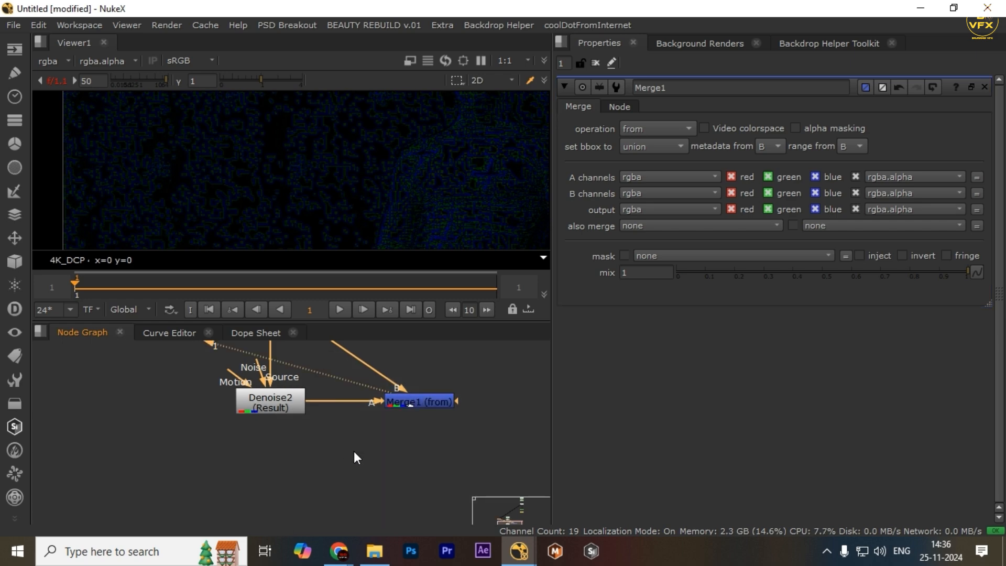
{"action": "middle_click_drag", "start_coordinate": [354, 451], "coordinate": [323, 510]}
{"action": "key", "text": "space"}
{"action": "left_click_drag", "start_coordinate": [201, 154], "coordinate": [594, 289]}
{"action": "key", "text": "f"}
{"action": "key", "text": "space"}
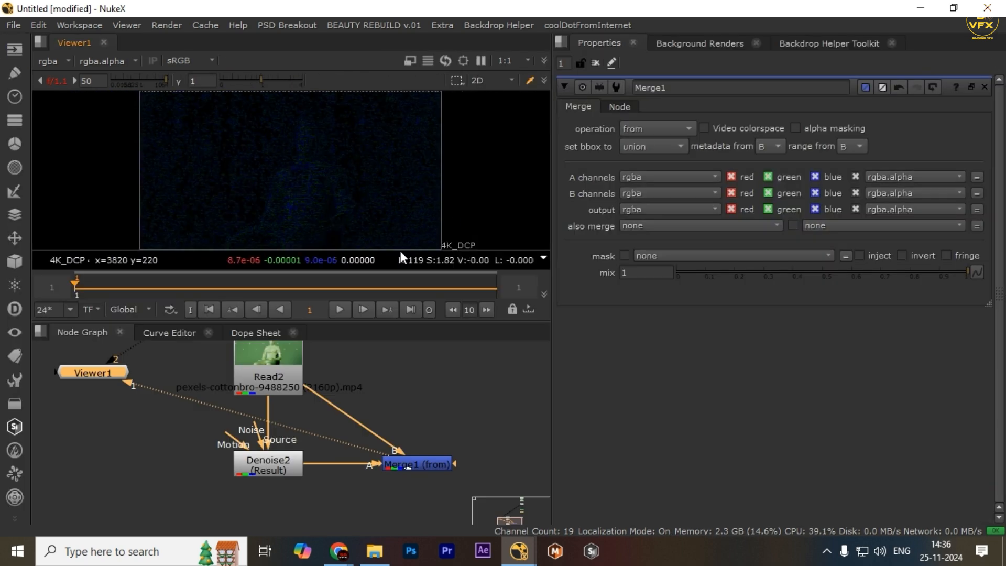
- Add a second Merge node with input A from Merge1 and input B from the FrameHold node, placed below the FrameHold
{"action": "scroll", "coordinate": [417, 444], "scroll_direction": "down", "scroll_amount": 4}
{"action": "left_click_drag", "start_coordinate": [470, 426], "coordinate": [369, 486]}
{"action": "scroll", "coordinate": [376, 464], "scroll_direction": "down", "scroll_amount": 2}
{"action": "left_click", "coordinate": [452, 464]}
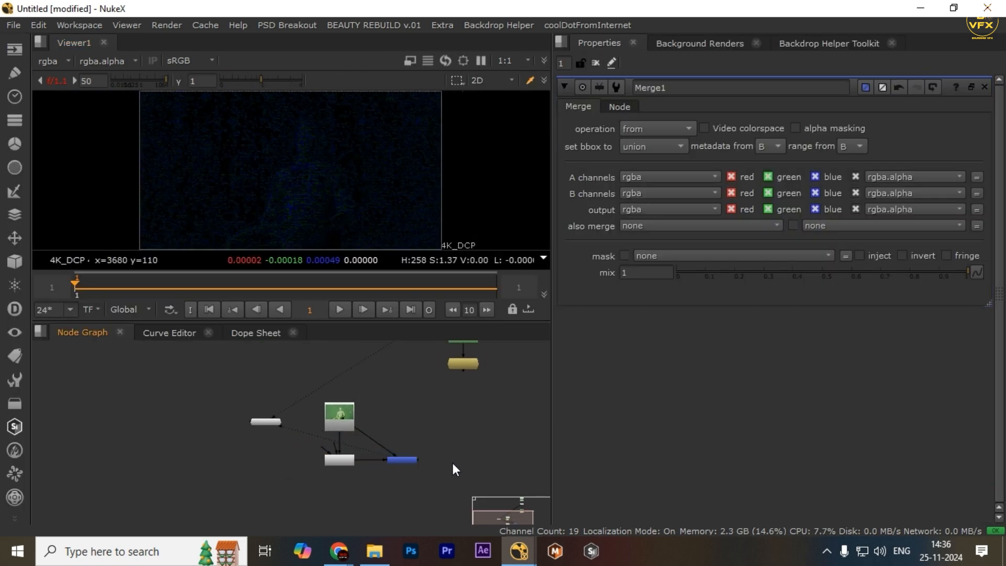
{"action": "key", "text": "m"}
{"action": "scroll", "coordinate": [439, 457], "scroll_direction": "up", "scroll_amount": 3}
{"action": "scroll", "coordinate": [466, 462], "scroll_direction": "down", "scroll_amount": 3}
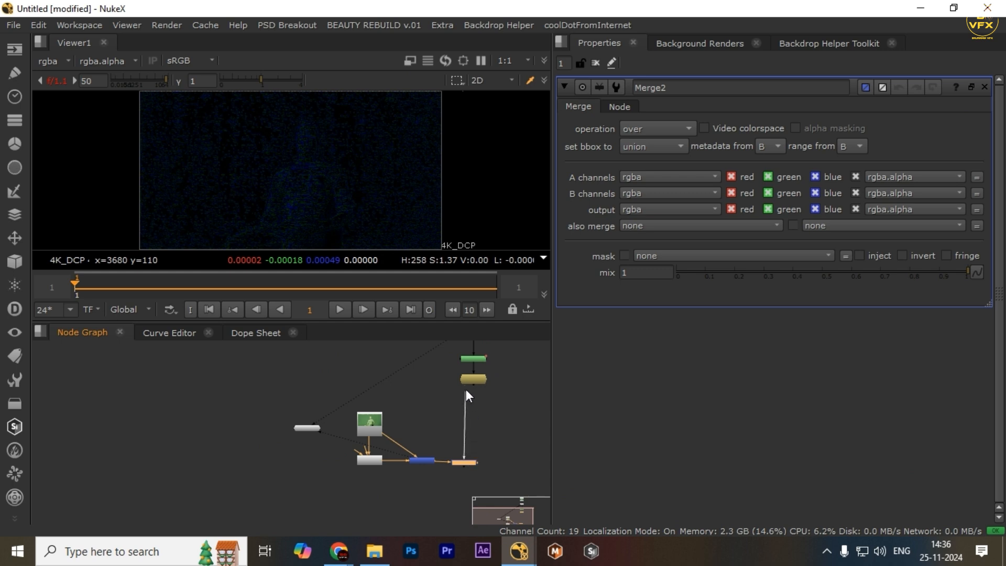
{"action": "left_click_drag", "start_coordinate": [474, 461], "coordinate": [471, 460]}
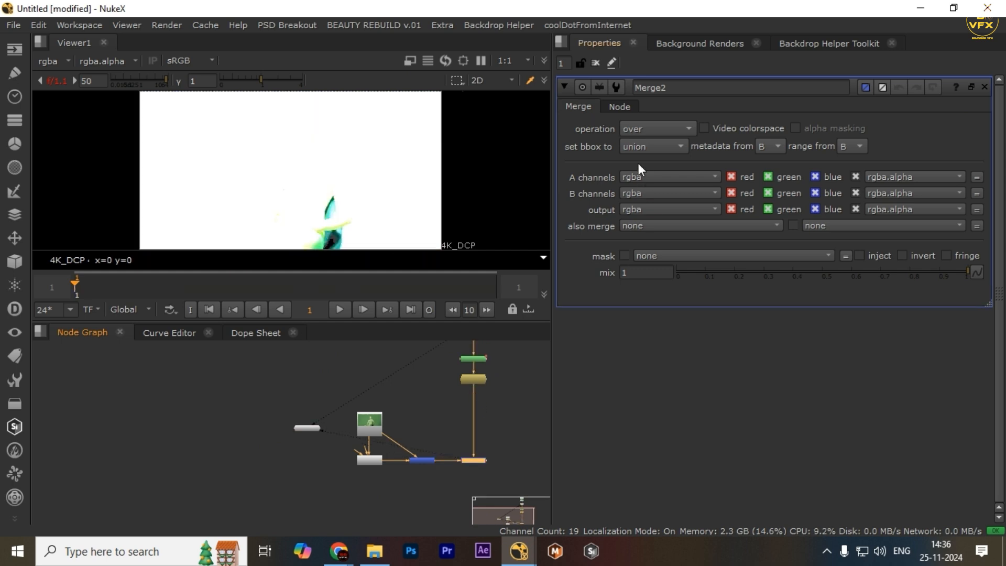
- Set the Merge2 operation to plus, reset the viewer gain to 1 and check the full-frame result
{"action": "left_click", "coordinate": [655, 129]}
{"action": "left_click", "coordinate": [652, 379]}
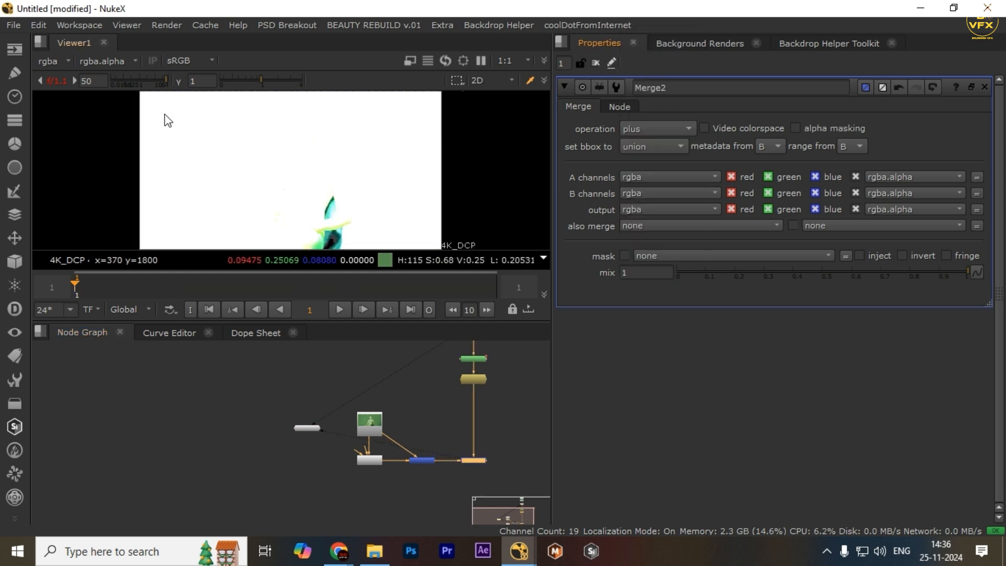
{"action": "left_click", "coordinate": [148, 85], "text": "ctrl"}
{"action": "left_click_drag", "start_coordinate": [501, 432], "coordinate": [443, 478]}
{"action": "key", "text": "space"}
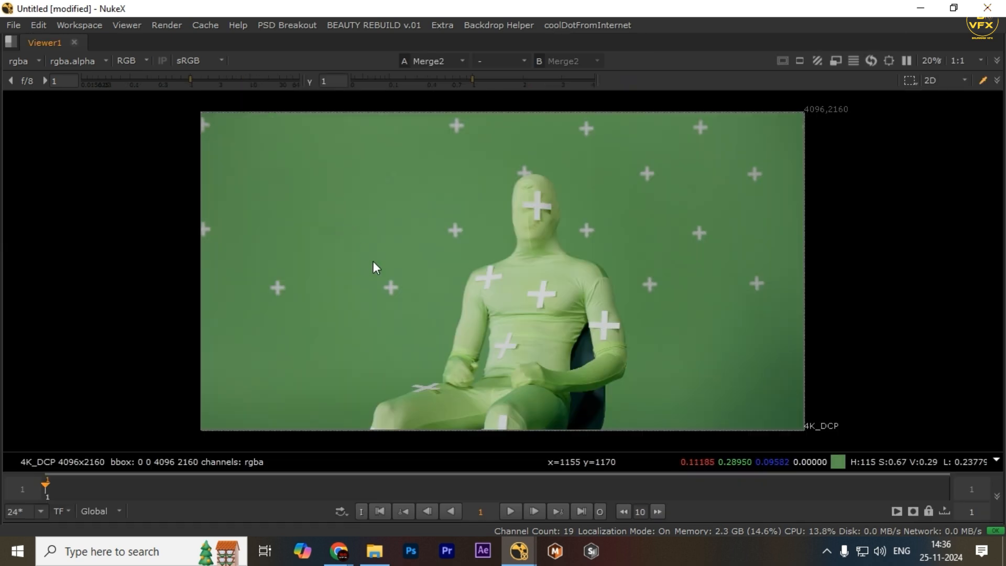
{"action": "key", "text": "space"}
- Move the Viewer node up and away from the duplicated Read and Denoise branch
{"action": "scroll", "coordinate": [456, 435], "scroll_direction": "up", "scroll_amount": 3}
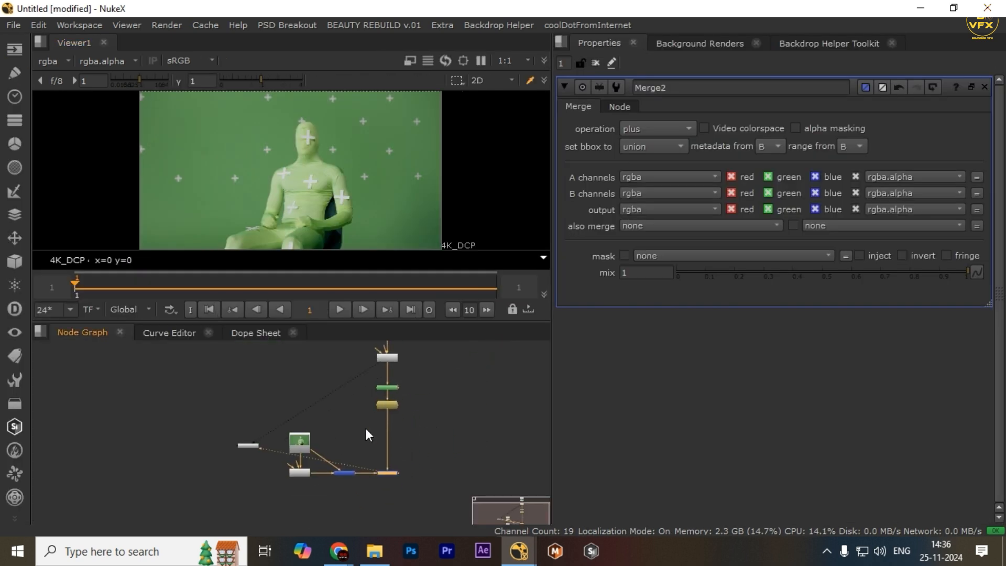
{"action": "scroll", "coordinate": [317, 460], "scroll_direction": "up", "scroll_amount": 1}
{"action": "middle_click_drag", "start_coordinate": [312, 463], "coordinate": [428, 434]}
{"action": "left_click_drag", "start_coordinate": [341, 413], "coordinate": [244, 323]}
{"action": "scroll", "coordinate": [349, 426], "scroll_direction": "down", "scroll_amount": 1}
{"action": "middle_click_drag", "start_coordinate": [350, 426], "coordinate": [301, 407]}
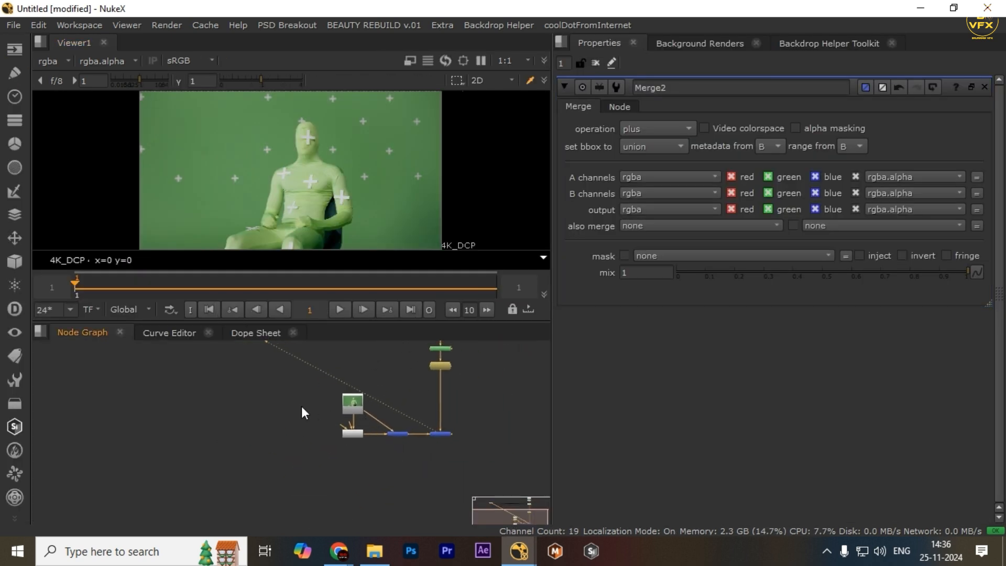
- Review the regrain branch of Read2, Denoise2, Merge1 and Merge2 nodes in the node graph
{"action": "left_click_drag", "start_coordinate": [276, 388], "coordinate": [496, 466]}
{"action": "scroll", "coordinate": [402, 433], "scroll_direction": "up", "scroll_amount": 4}
{"action": "left_click_drag", "start_coordinate": [463, 433], "coordinate": [470, 444]}
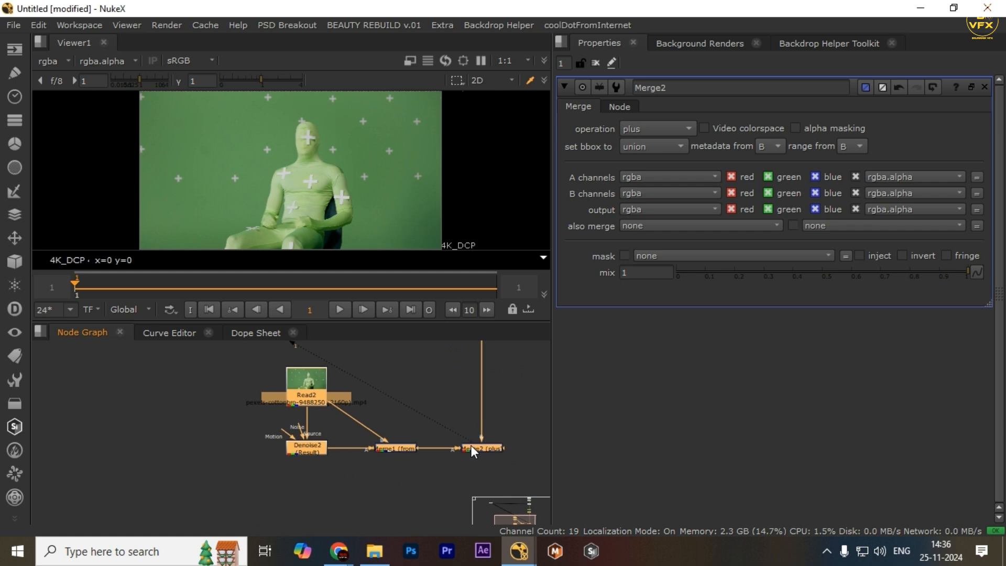
{"action": "scroll", "coordinate": [471, 417], "scroll_direction": "down", "scroll_amount": 3}
{"action": "left_click_drag", "start_coordinate": [314, 380], "coordinate": [526, 454]}
{"action": "scroll", "coordinate": [470, 408], "scroll_direction": "up", "scroll_amount": 3}
{"action": "left_click_drag", "start_coordinate": [434, 383], "coordinate": [528, 491]}
- Compare the denoised output of Denoise2 with the original Read2 footage in the viewer
{"action": "left_click_drag", "start_coordinate": [209, 422], "coordinate": [347, 479]}
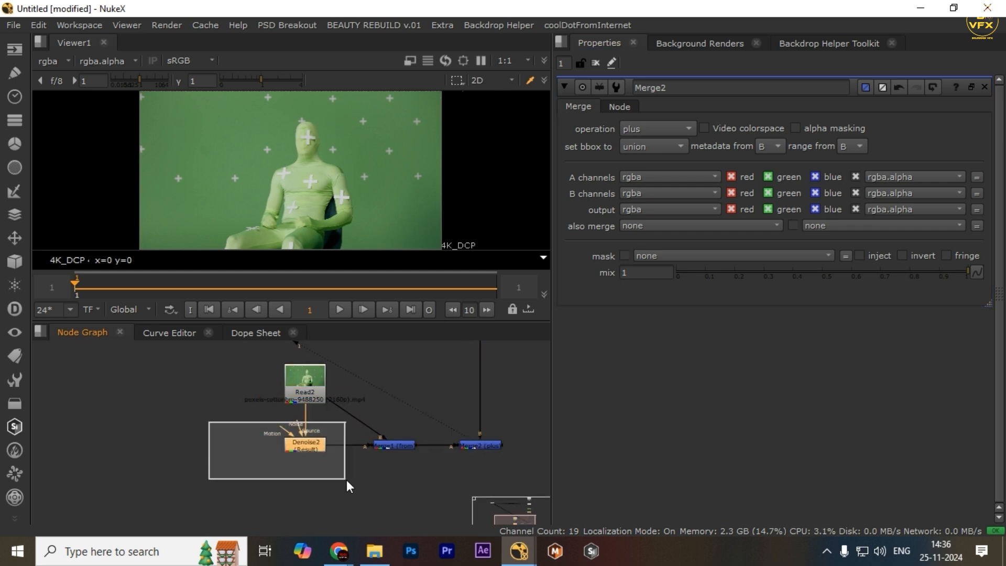
{"action": "key", "text": "1"}
{"action": "left_click", "coordinate": [321, 392]}
{"action": "key", "text": "1"}
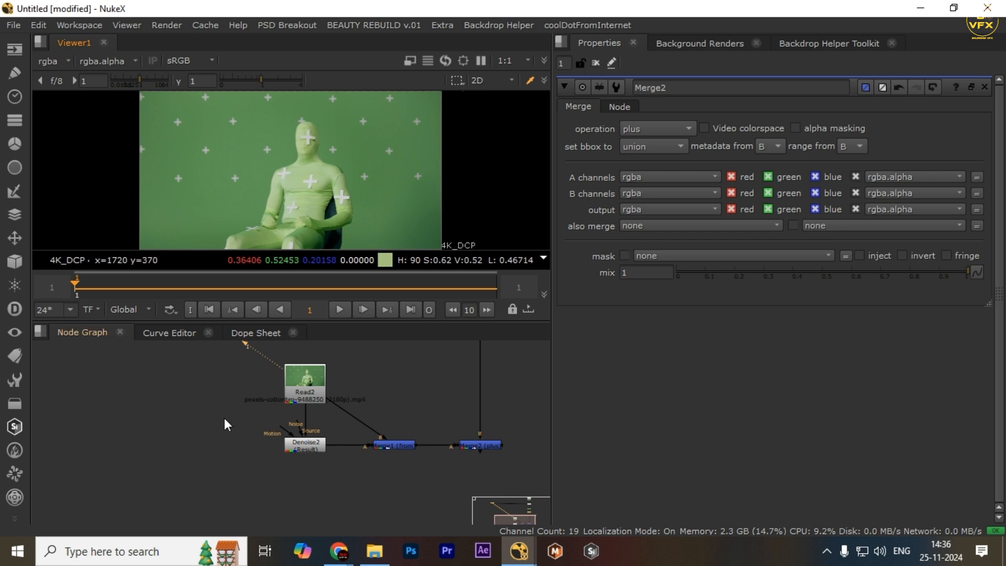
{"action": "left_click_drag", "start_coordinate": [230, 141], "coordinate": [411, 189]}
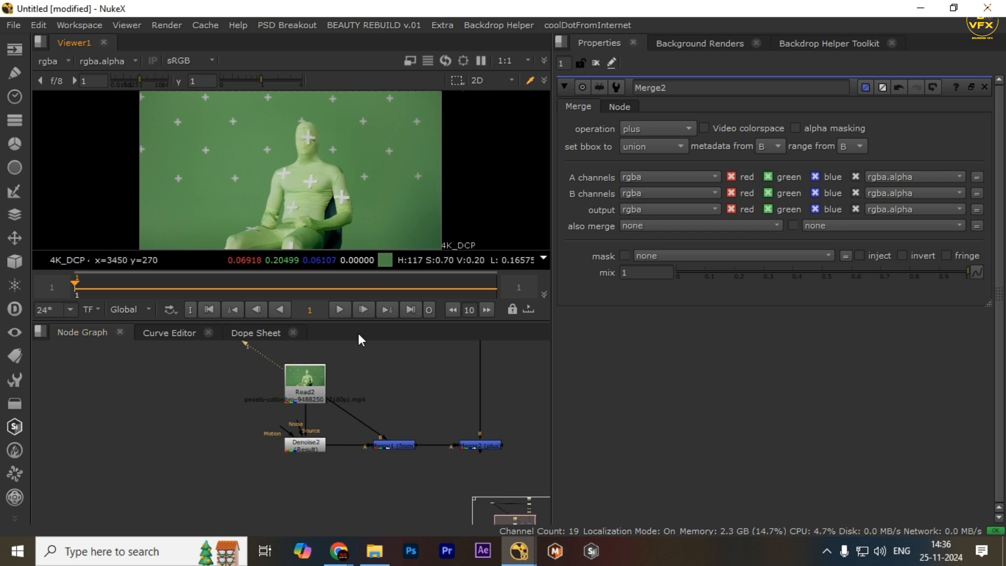
{"action": "left_click_drag", "start_coordinate": [190, 419], "coordinate": [390, 483]}
{"action": "key", "text": "1"}
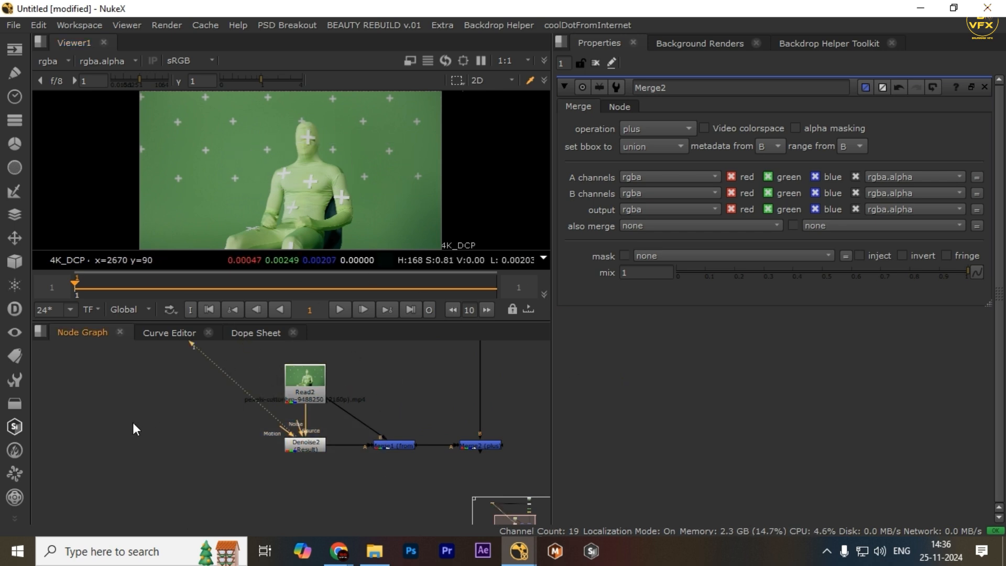
{"action": "left_click_drag", "start_coordinate": [134, 423], "coordinate": [339, 466]}
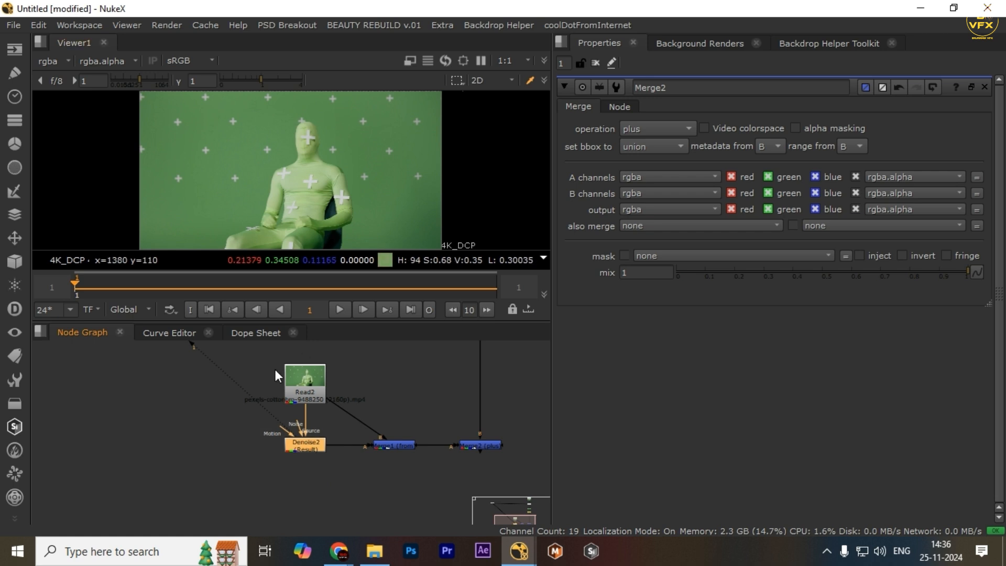
{"action": "left_click_drag", "start_coordinate": [357, 349], "coordinate": [243, 404]}
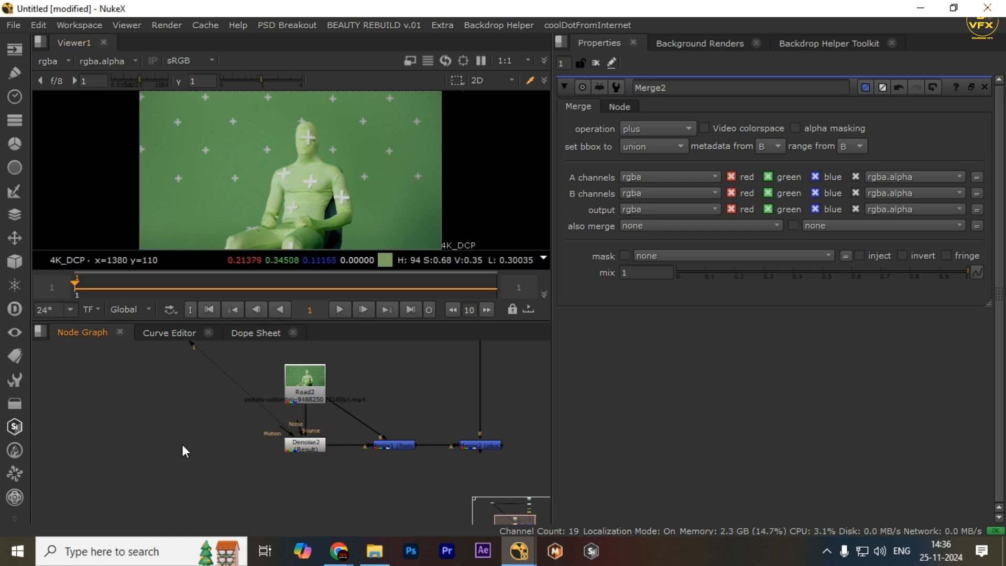
- Examine the connections from Read2 to Denoise2 and Merge1 alongside the denoised image
{"action": "scroll", "coordinate": [310, 432], "scroll_direction": "up", "scroll_amount": 3}
{"action": "left_click_drag", "start_coordinate": [380, 432], "coordinate": [198, 505]}
{"action": "middle_click_drag", "start_coordinate": [376, 412], "coordinate": [368, 426]}
{"action": "left_click", "coordinate": [293, 385]}
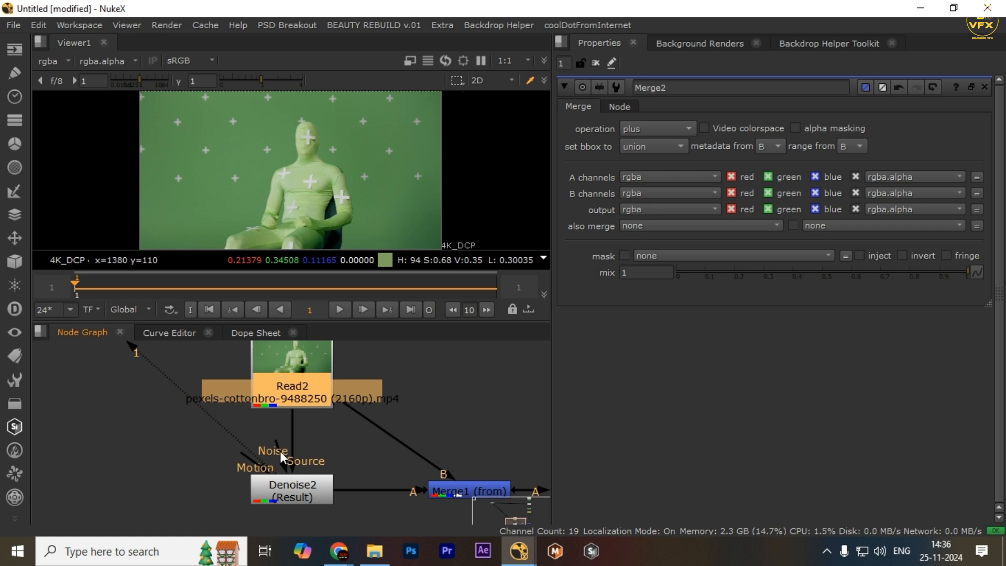
{"action": "left_click", "coordinate": [272, 502]}
{"action": "left_click_drag", "start_coordinate": [153, 105], "coordinate": [411, 170]}
{"action": "scroll", "coordinate": [301, 456], "scroll_direction": "down", "scroll_amount": 3}
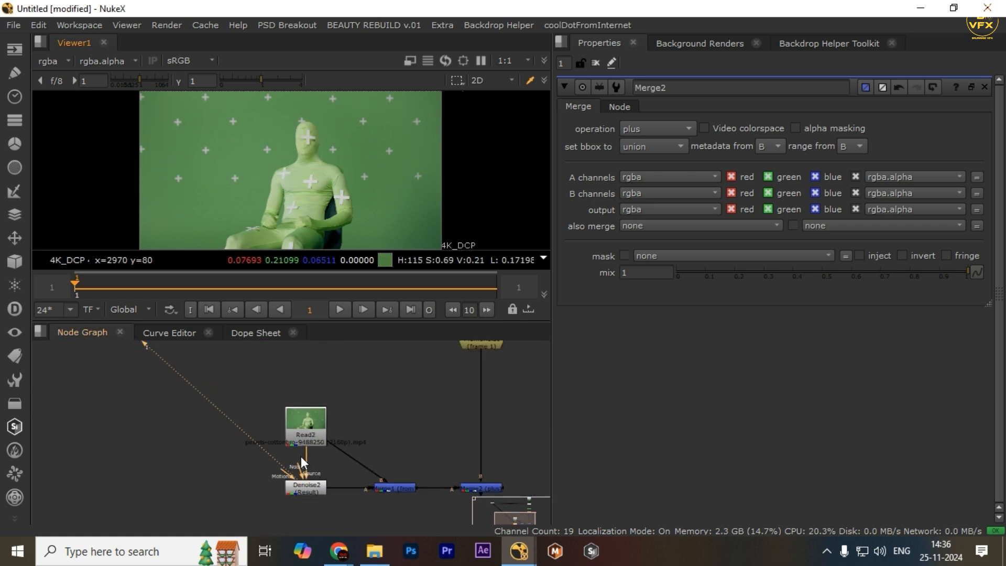
{"action": "scroll", "coordinate": [300, 455], "scroll_direction": "up", "scroll_amount": 1}
{"action": "middle_click_drag", "start_coordinate": [301, 456], "coordinate": [241, 447]}
{"action": "left_click_drag", "start_coordinate": [420, 147], "coordinate": [420, 147]}
{"action": "left_click_drag", "start_coordinate": [222, 135], "coordinate": [445, 190]}
- Switch the viewer back and forth between Denoise2 and Read2 to check the difference in grain
{"action": "left_click_drag", "start_coordinate": [389, 438], "coordinate": [290, 521]}
{"action": "key", "text": "1"}
{"action": "left_click_drag", "start_coordinate": [295, 370], "coordinate": [172, 455]}
{"action": "key", "text": "1"}
{"action": "left_click_drag", "start_coordinate": [170, 458], "coordinate": [280, 498]}
{"action": "left_click_drag", "start_coordinate": [286, 370], "coordinate": [288, 504]}
{"action": "key", "text": "1"}
{"action": "key", "text": "1"}
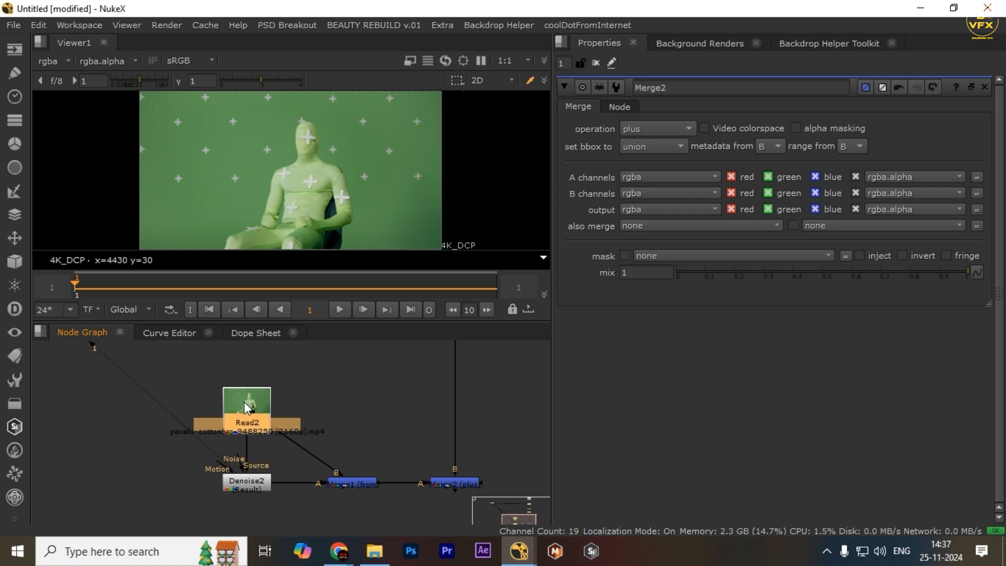
{"action": "key", "text": "1"}
{"action": "left_click_drag", "start_coordinate": [147, 445], "coordinate": [294, 537]}
{"action": "key", "text": "1"}
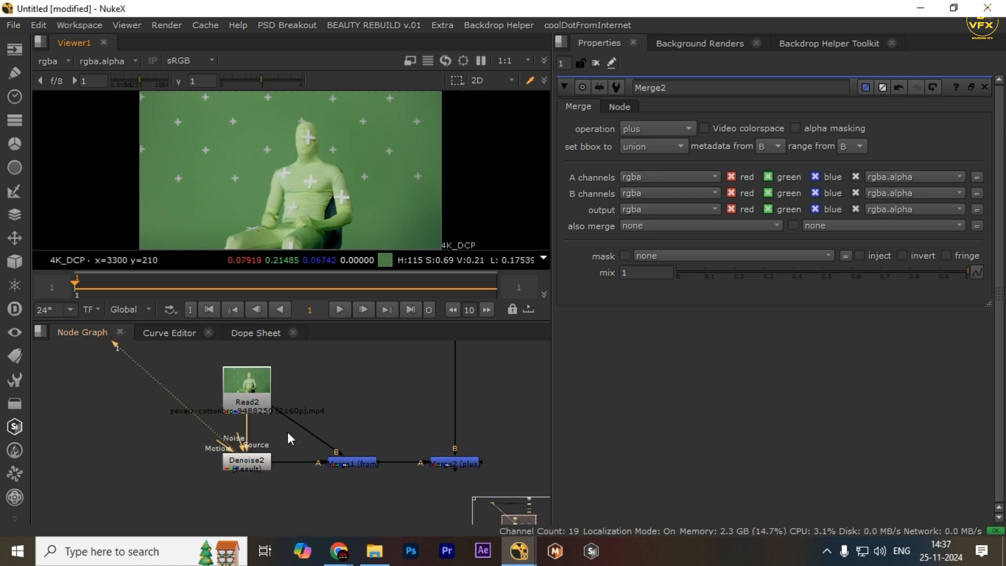
- View the Read2, Denoise2, Merge1 and Merge2 outputs one after another to trace the regrain process
{"action": "left_click_drag", "start_coordinate": [393, 434], "coordinate": [277, 517]}
{"action": "left_click", "coordinate": [226, 405]}
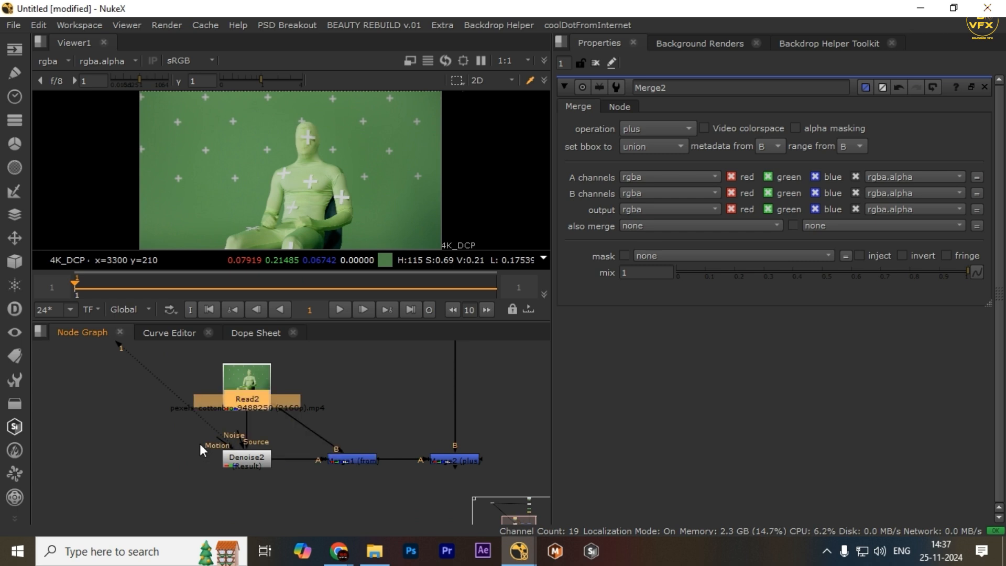
{"action": "key", "text": "1"}
{"action": "left_click_drag", "start_coordinate": [150, 443], "coordinate": [344, 510]}
{"action": "key", "text": "1"}
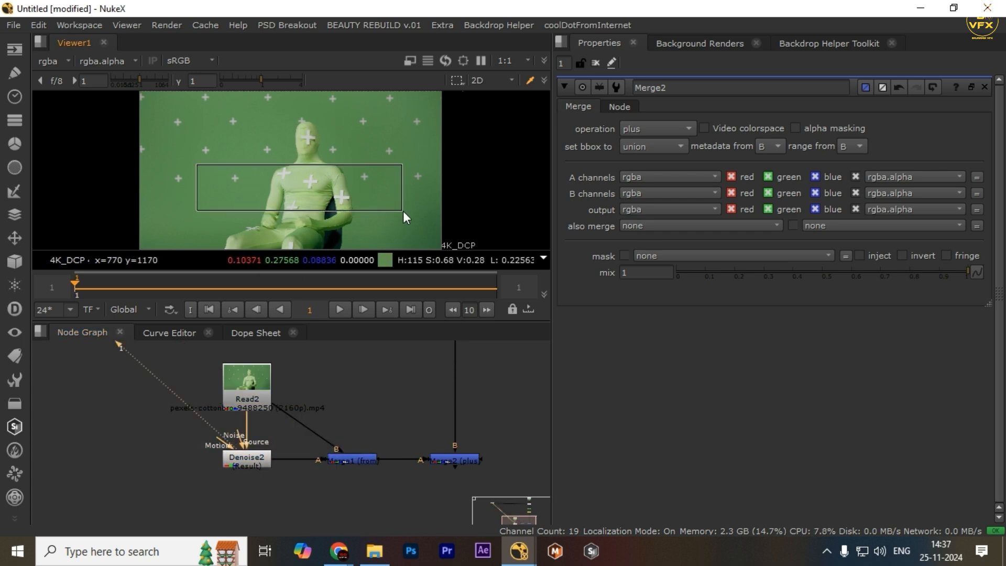
{"action": "left_click_drag", "start_coordinate": [410, 393], "coordinate": [311, 495]}
{"action": "key", "text": "1"}
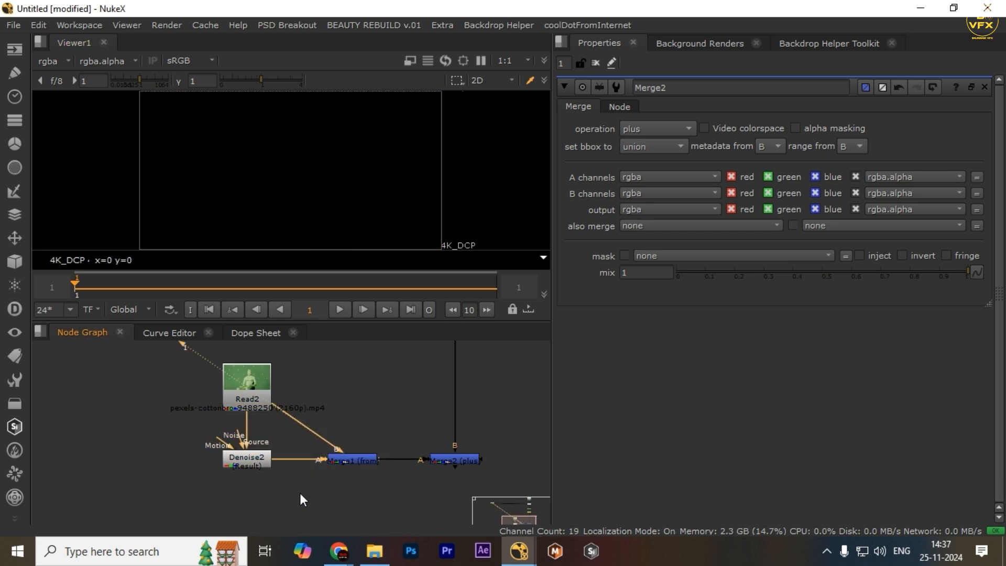
{"action": "left_click_drag", "start_coordinate": [394, 406], "coordinate": [517, 460]}
{"action": "key", "text": "1"}
{"action": "left_click", "coordinate": [433, 493]}
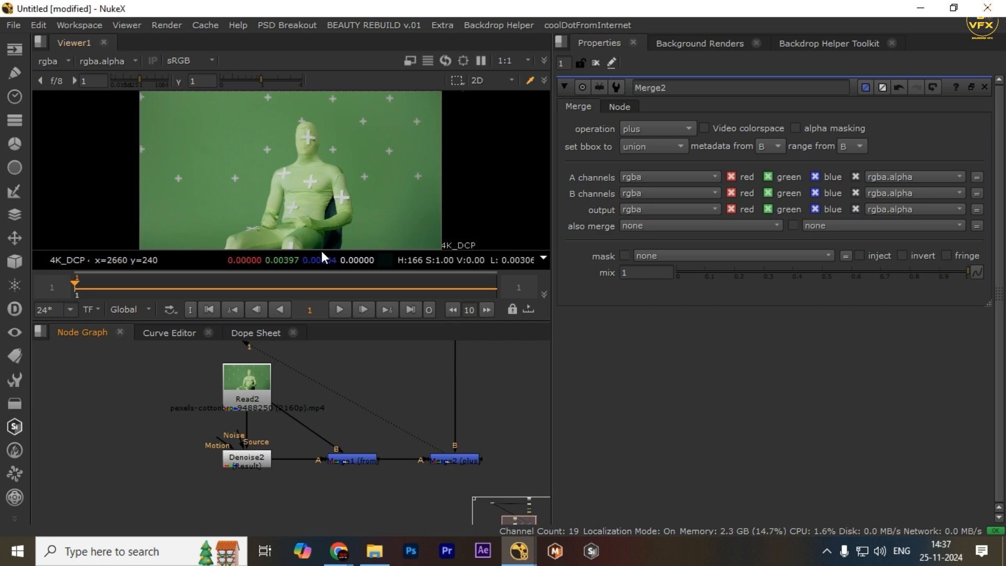
{"action": "left_click_drag", "start_coordinate": [418, 436], "coordinate": [506, 496]}
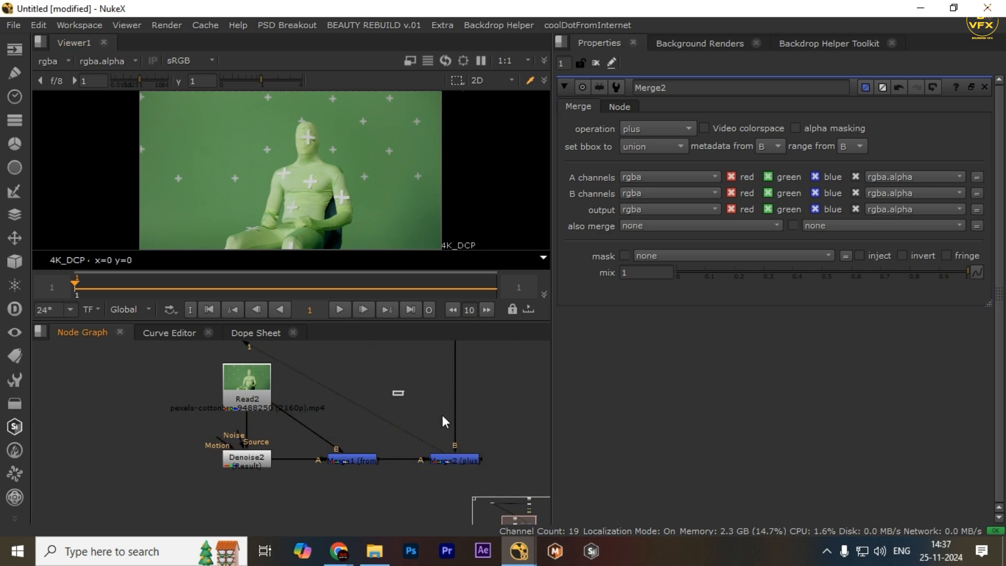
- Lower the viewer gamma to 0.41 and compare the grain of Read2 and Merge2 close up near a chest marker
{"action": "key", "text": "space"}
{"action": "scroll", "coordinate": [307, 197], "scroll_direction": "up", "scroll_amount": 3}
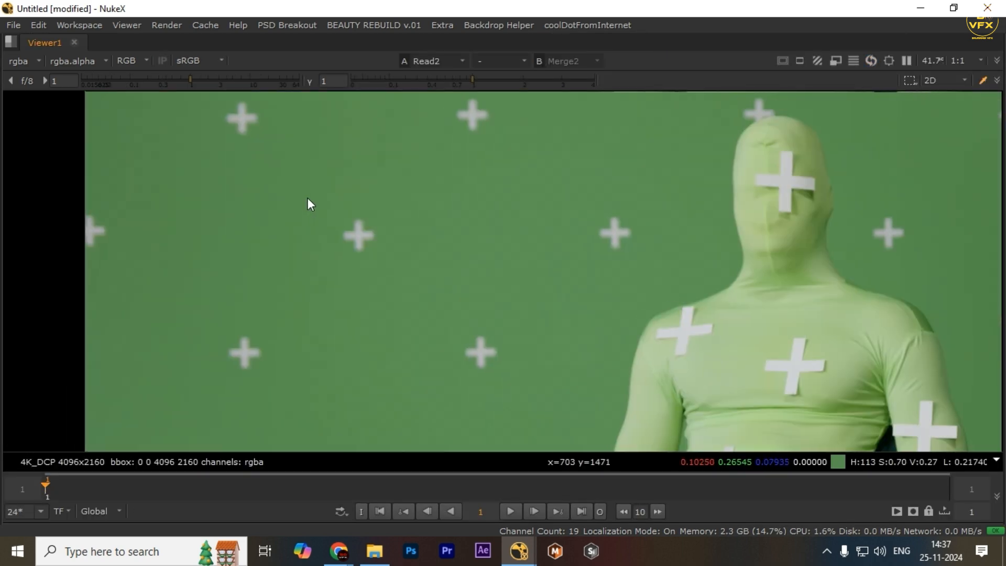
{"action": "left_click_drag", "start_coordinate": [473, 80], "coordinate": [428, 80]}
{"action": "scroll", "coordinate": [364, 206], "scroll_direction": "up", "scroll_amount": 5}
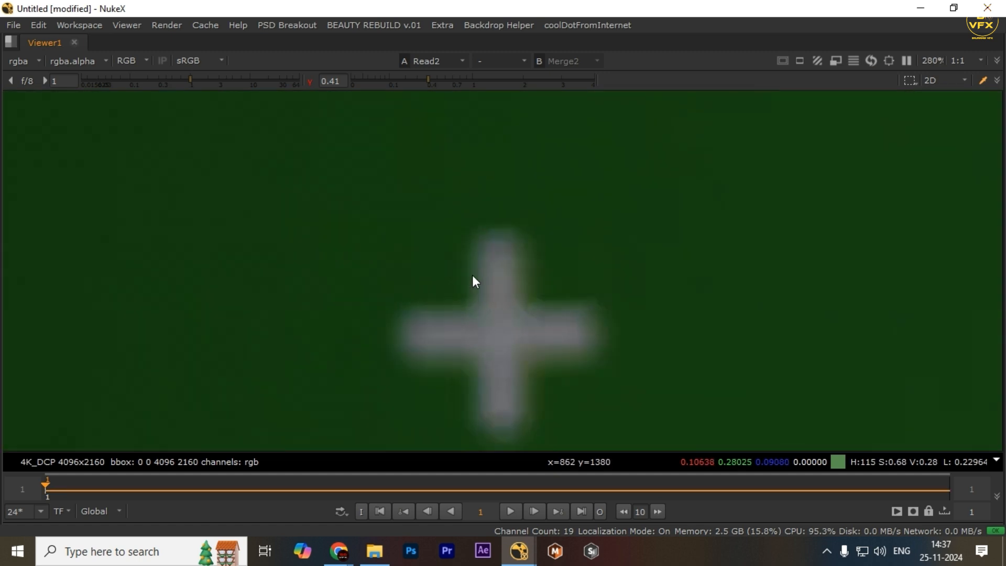
{"action": "scroll", "coordinate": [472, 275], "scroll_direction": "down", "scroll_amount": 4}
{"action": "scroll", "coordinate": [491, 257], "scroll_direction": "up", "scroll_amount": 6}
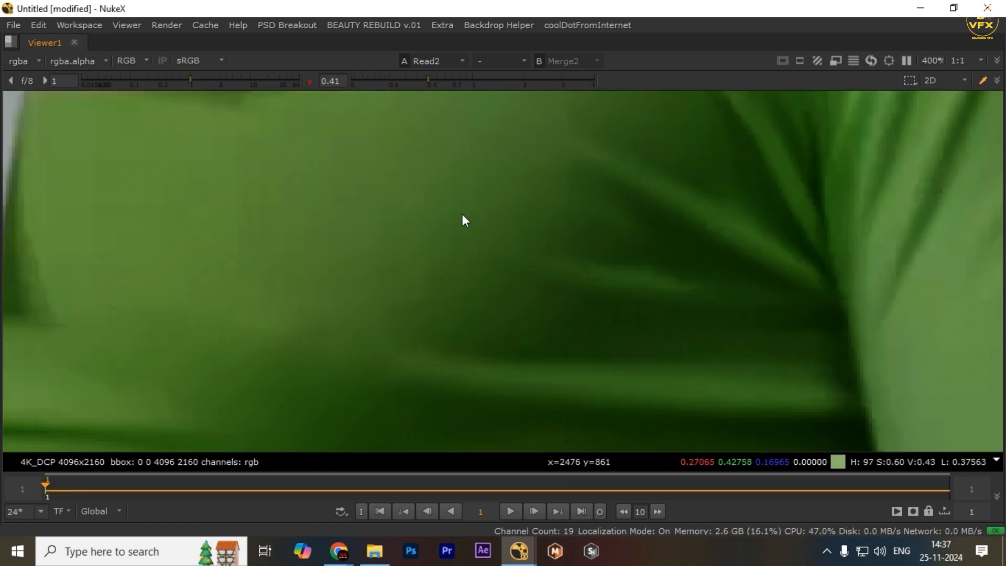
{"action": "scroll", "coordinate": [397, 307], "scroll_direction": "up", "scroll_amount": 3}
{"action": "key", "text": "1"}
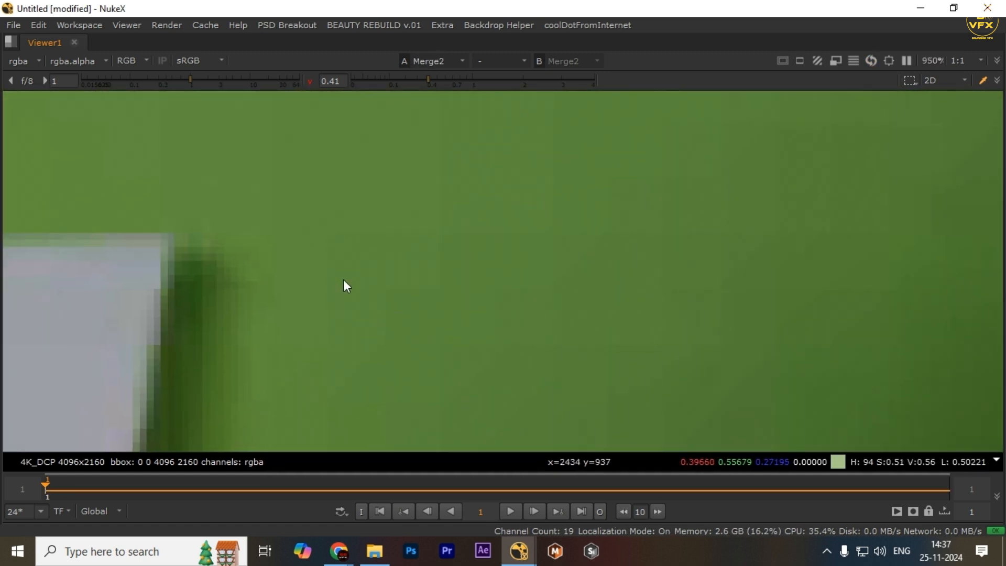
- View the FrameHold1 output and examine the grain on the green backdrop away from the chest marker
{"action": "mouse_move", "coordinate": [344, 279]}
{"action": "middle_mouse_down"}
{"action": "mouse_move", "coordinate": [273, 279]}
{"action": "mouse_move", "coordinate": [354, 277]}
{"action": "middle_mouse_up"}
{"action": "key", "text": "space"}
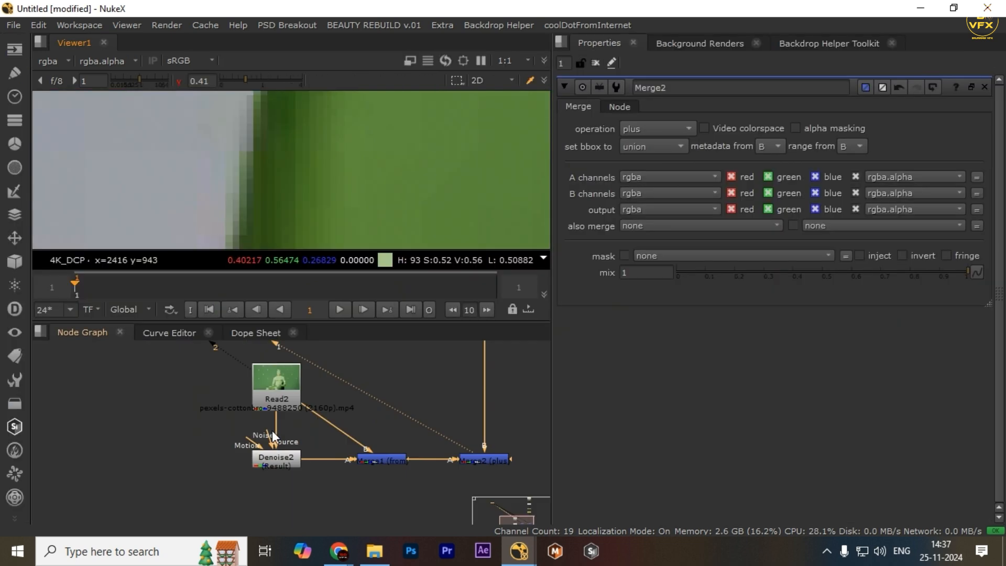
{"action": "scroll", "coordinate": [481, 447], "scroll_direction": "down", "scroll_amount": 3}
{"action": "middle_click_drag", "start_coordinate": [460, 458], "coordinate": [394, 509]}
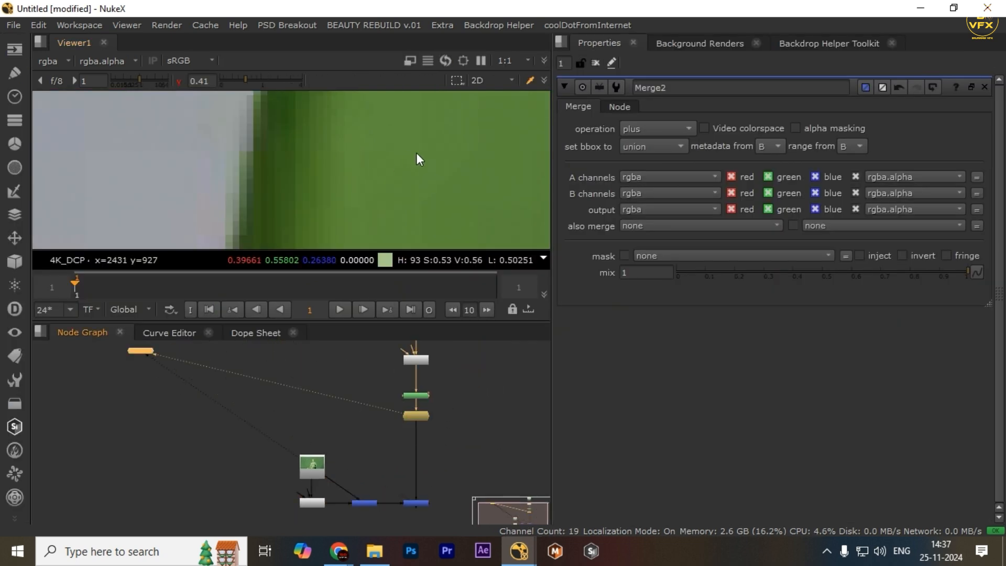
{"action": "key", "text": "space"}
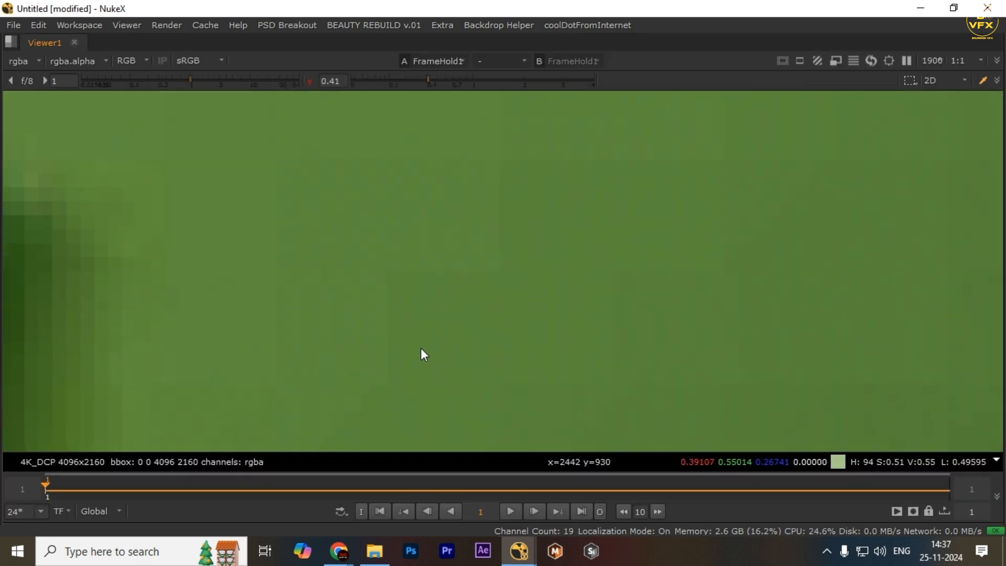
{"action": "scroll", "coordinate": [422, 350], "scroll_direction": "down", "scroll_amount": 5}
{"action": "middle_click_drag", "start_coordinate": [423, 350], "coordinate": [826, 244]}
{"action": "scroll", "coordinate": [826, 245], "scroll_direction": "down", "scroll_amount": 3}
{"action": "middle_click_drag", "start_coordinate": [292, 275], "coordinate": [573, 268]}
{"action": "scroll", "coordinate": [573, 267], "scroll_direction": "down", "scroll_amount": 2}
{"action": "middle_click_drag", "start_coordinate": [152, 285], "coordinate": [733, 283]}
{"action": "scroll", "coordinate": [357, 276], "scroll_direction": "up", "scroll_amount": 3}
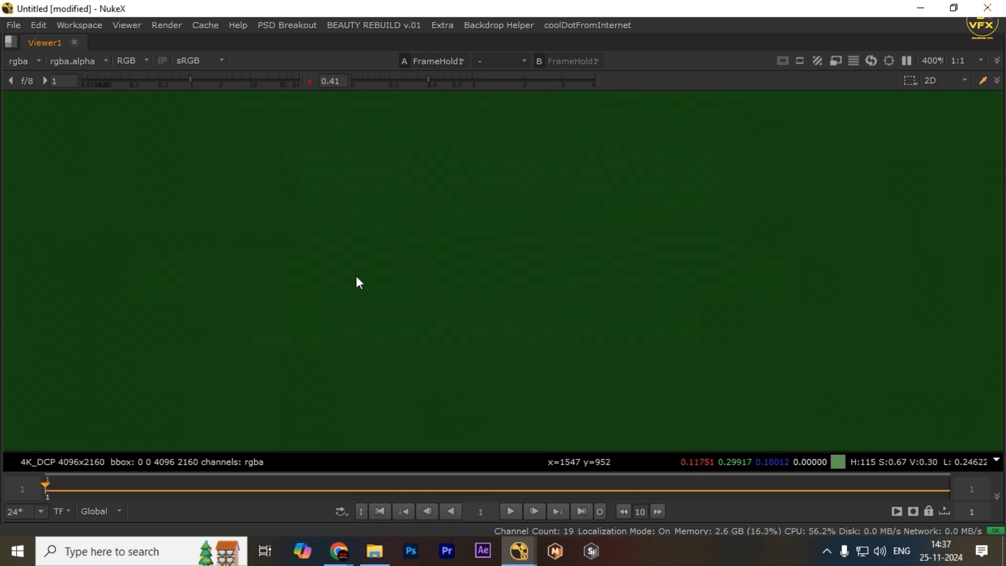
- Switch between the two viewer inputs to compare the grain on the green backdrop around a wall marker
{"action": "middle_click_drag", "start_coordinate": [356, 276], "coordinate": [920, 319]}
{"action": "middle_click_drag", "start_coordinate": [112, 295], "coordinate": [476, 301]}
{"action": "scroll", "coordinate": [475, 301], "scroll_direction": "up", "scroll_amount": 2}
{"action": "key", "text": "1"}
{"action": "key", "text": "2"}
{"action": "scroll", "coordinate": [381, 259], "scroll_direction": "down", "scroll_amount": 3}
{"action": "middle_click_drag", "start_coordinate": [380, 258], "coordinate": [591, 258]}
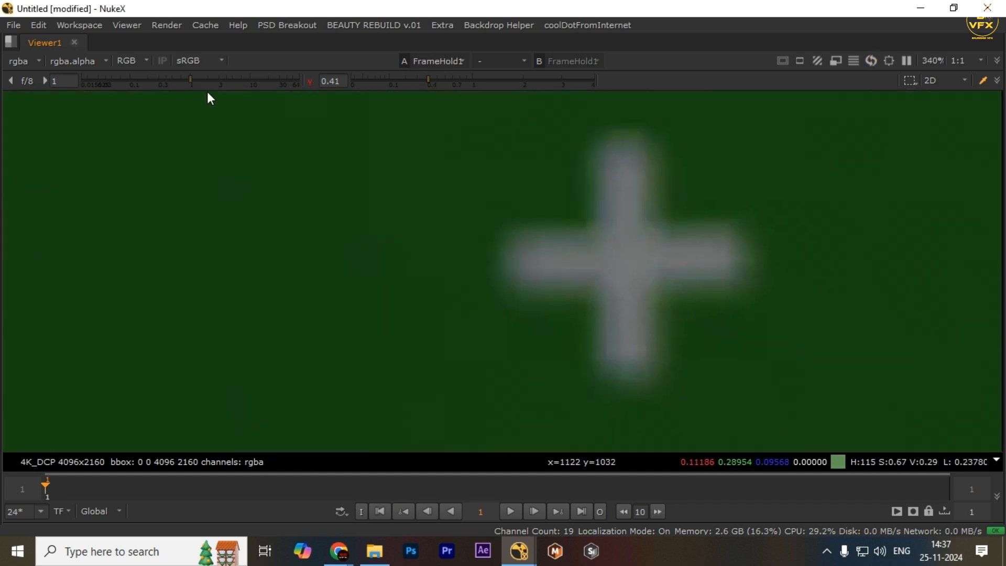
{"action": "scroll", "coordinate": [576, 262], "scroll_direction": "down", "scroll_amount": 4}
- Show only the red channel, raise the viewer gain to 1.5 and examine the backdrop and chest markers
{"action": "key", "text": "r"}
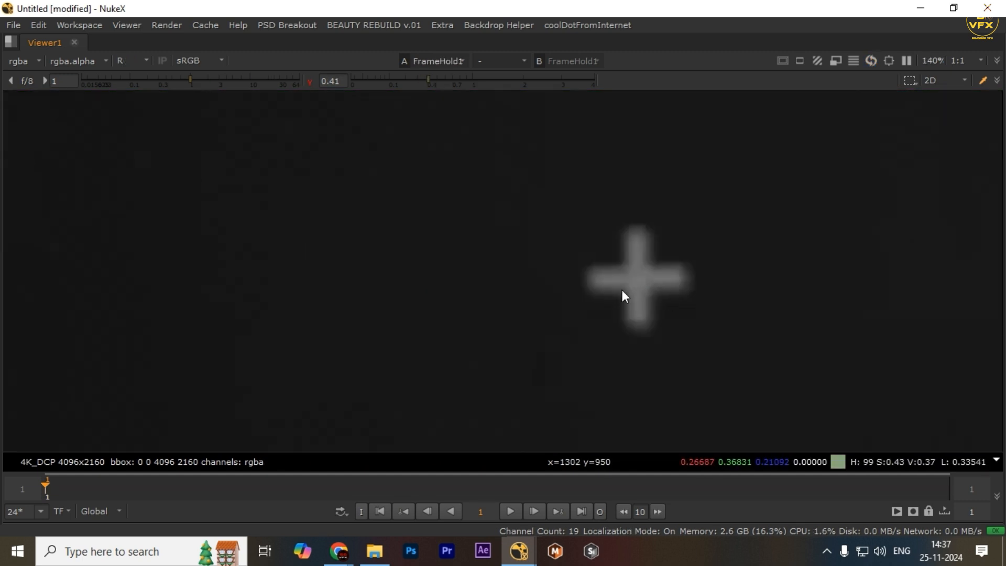
{"action": "middle_click_drag", "start_coordinate": [624, 292], "coordinate": [482, 307]}
{"action": "left_click_drag", "start_coordinate": [190, 79], "coordinate": [201, 80]}
{"action": "middle_click_drag", "start_coordinate": [776, 280], "coordinate": [319, 285]}
{"action": "scroll", "coordinate": [319, 285], "scroll_direction": "up", "scroll_amount": 2}
{"action": "middle_click_drag", "start_coordinate": [759, 290], "coordinate": [407, 307]}
{"action": "scroll", "coordinate": [406, 307], "scroll_direction": "down", "scroll_amount": 5}
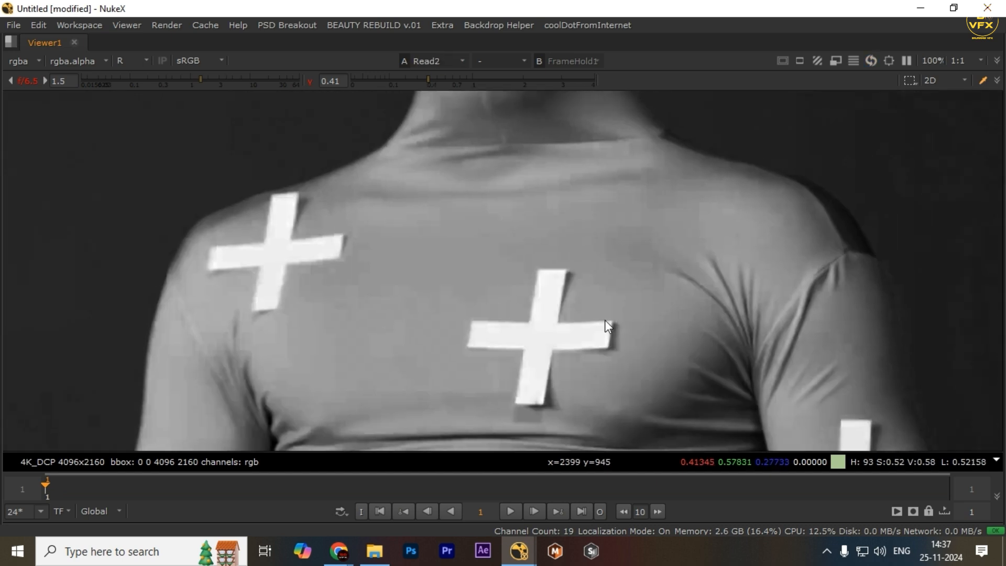
- Compare Read2 and FrameHold1 in the red channel across the chest, shoulder and sleeve folds
{"action": "key", "text": "2"}
{"action": "middle_click_drag", "start_coordinate": [658, 283], "coordinate": [610, 276]}
{"action": "scroll", "coordinate": [611, 276], "scroll_direction": "up", "scroll_amount": 7}
{"action": "scroll", "coordinate": [612, 276], "scroll_direction": "down", "scroll_amount": 5}
{"action": "key", "text": "1"}
{"action": "middle_click_drag", "start_coordinate": [935, 292], "coordinate": [530, 299]}
{"action": "key", "text": "2"}
{"action": "scroll", "coordinate": [530, 300], "scroll_direction": "down", "scroll_amount": 2}
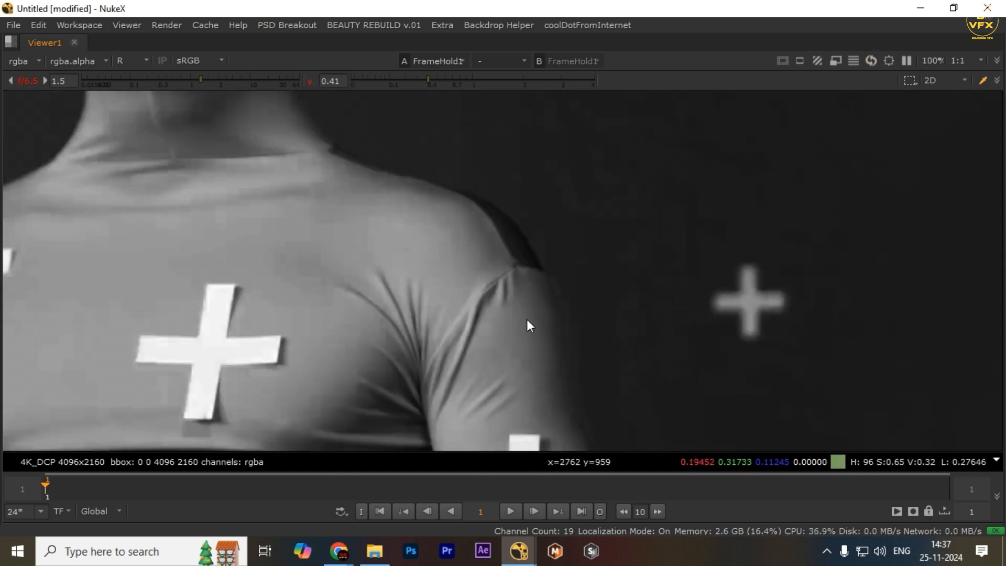
{"action": "scroll", "coordinate": [655, 351], "scroll_direction": "up", "scroll_amount": 4}
- Open the Denoise1 properties and send Denoise1 and Read1 to the viewer inputs
{"action": "key", "text": "space"}
{"action": "scroll", "coordinate": [428, 434], "scroll_direction": "down", "scroll_amount": 1}
{"action": "middle_click_drag", "start_coordinate": [428, 434], "coordinate": [407, 481]}
{"action": "scroll", "coordinate": [408, 485], "scroll_direction": "up", "scroll_amount": 3}
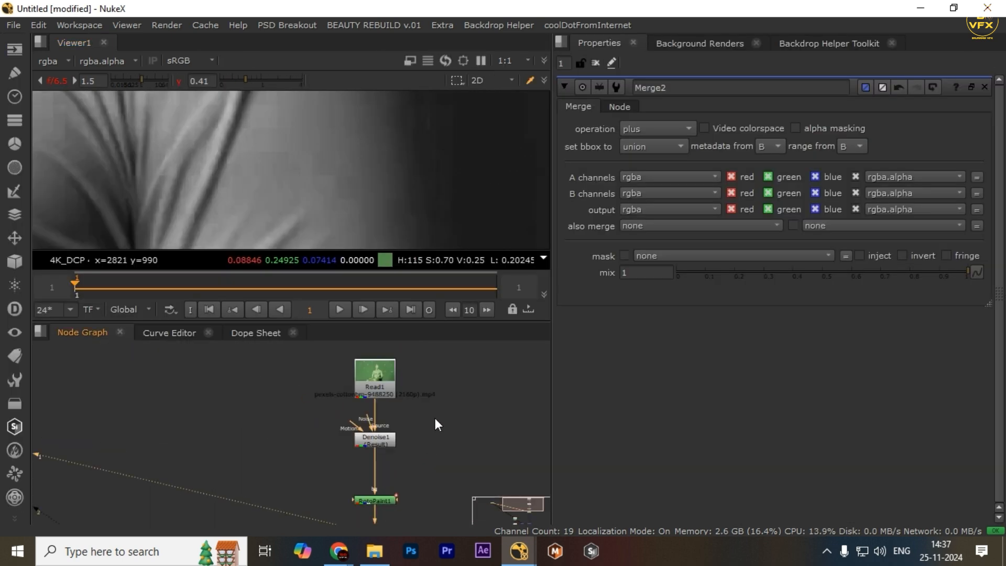
{"action": "double_click", "coordinate": [383, 437]}
{"action": "left_click", "coordinate": [372, 389]}
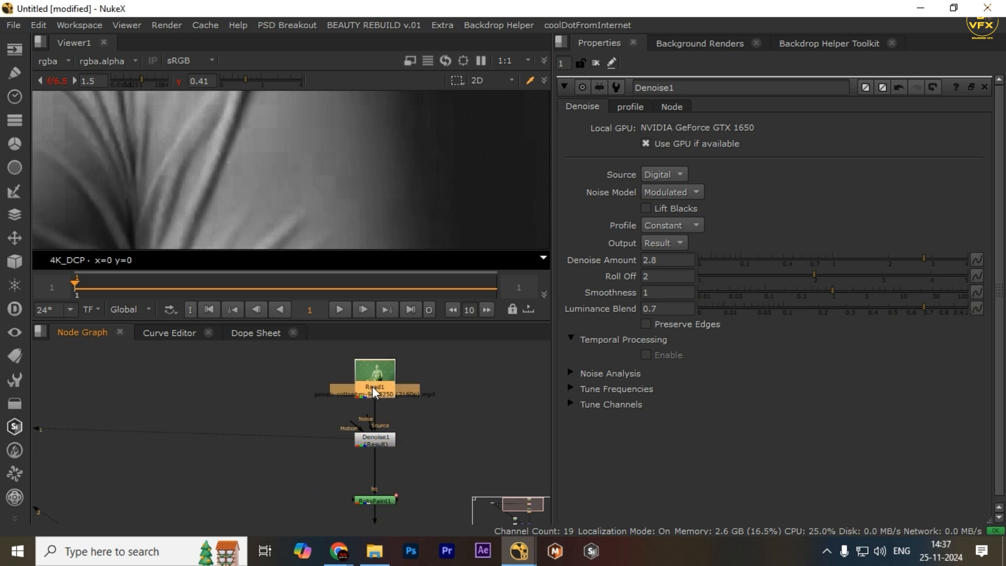
{"action": "key", "text": "2"}
- Examine the sleeve folds and nearby backdrop of Denoise1 in the red and green channels
{"action": "key", "text": "space"}
{"action": "middle_click_drag", "start_coordinate": [339, 314], "coordinate": [369, 306]}
{"action": "middle_click_drag", "start_coordinate": [241, 307], "coordinate": [529, 268]}
{"action": "scroll", "coordinate": [531, 291], "scroll_direction": "up", "scroll_amount": 3}
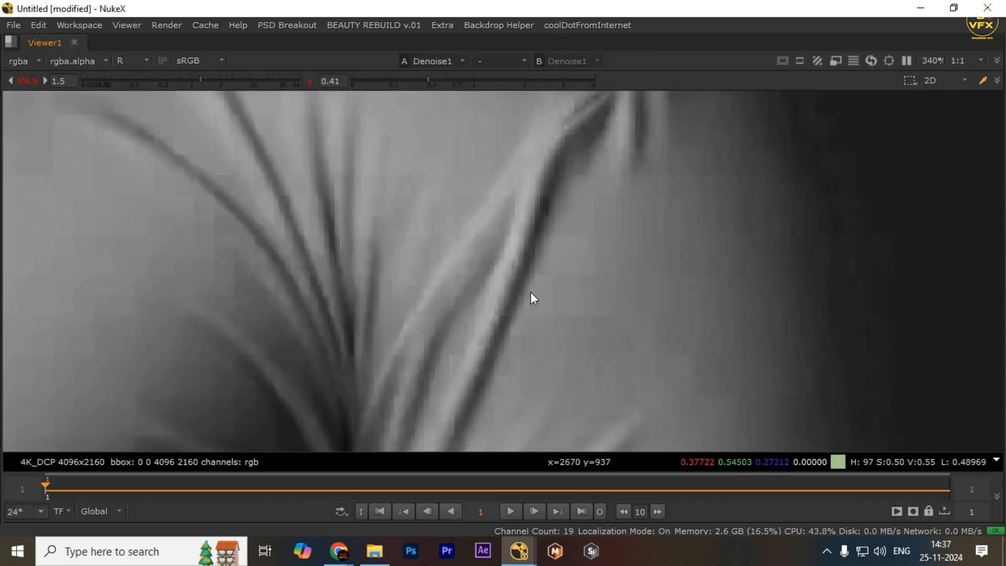
{"action": "middle_click_drag", "start_coordinate": [408, 277], "coordinate": [533, 260]}
{"action": "key", "text": "g"}
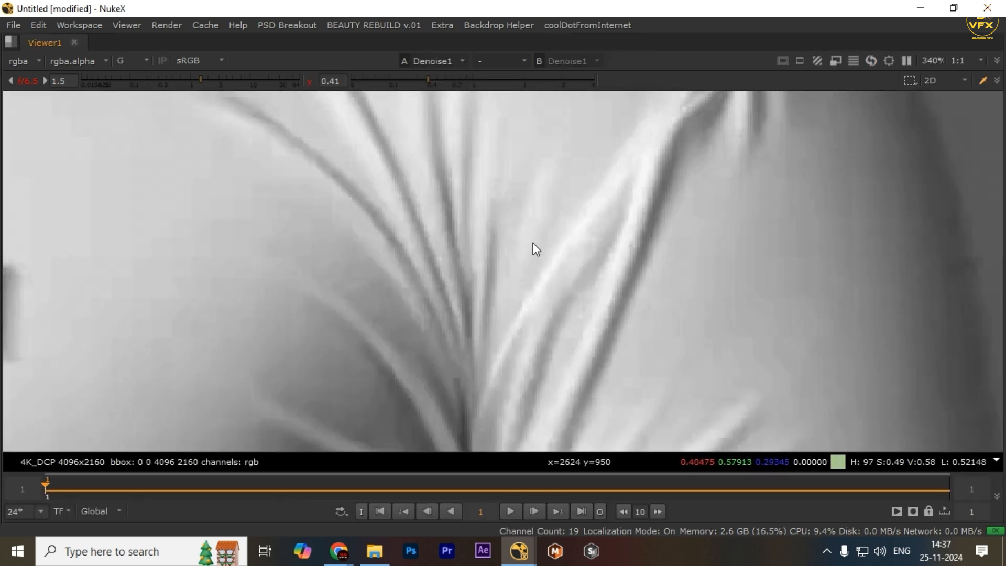
{"action": "scroll", "coordinate": [533, 243], "scroll_direction": "down", "scroll_amount": 4}
{"action": "scroll", "coordinate": [532, 323], "scroll_direction": "up", "scroll_amount": 3}
{"action": "scroll", "coordinate": [545, 330], "scroll_direction": "up", "scroll_amount": 4}
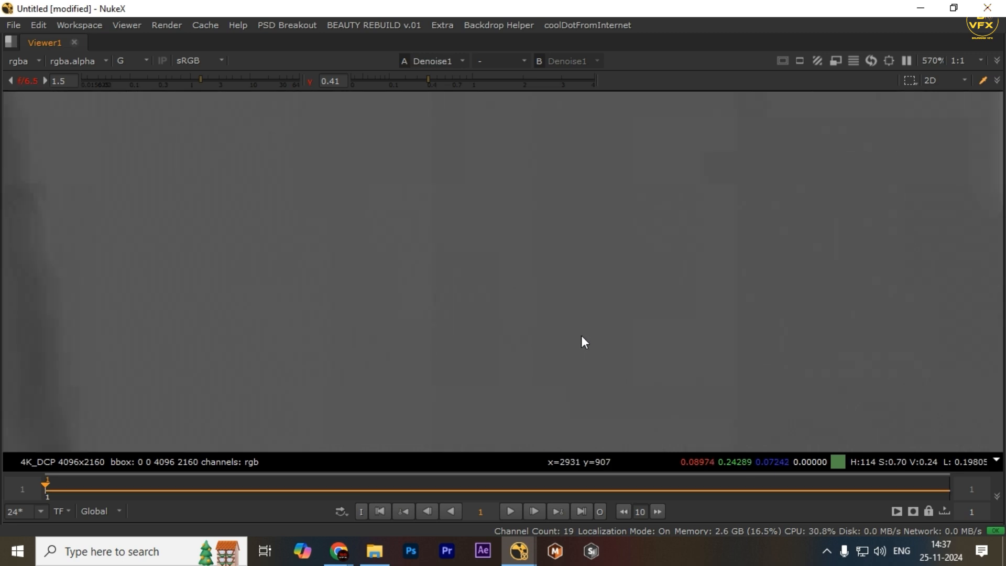
- Compare Denoise1 with Read1 on the backdrop beside the shoulder, in the green channel and in the blue channel
{"action": "key", "text": "1"}
{"action": "key", "text": "2"}
{"action": "scroll", "coordinate": [524, 309], "scroll_direction": "down", "scroll_amount": 4}
{"action": "middle_click_drag", "start_coordinate": [479, 293], "coordinate": [472, 285]}
{"action": "key", "text": "b"}
{"action": "key", "text": "1"}
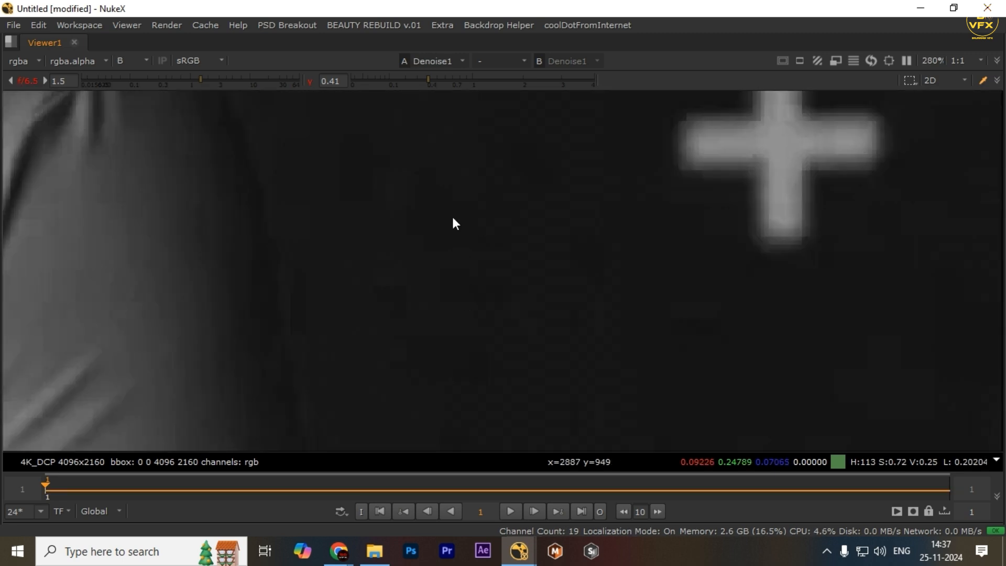
- Set the Denoise Amount of Denoise1 to 3.8
{"action": "key", "text": "space"}
{"action": "left_click", "coordinate": [405, 439]}
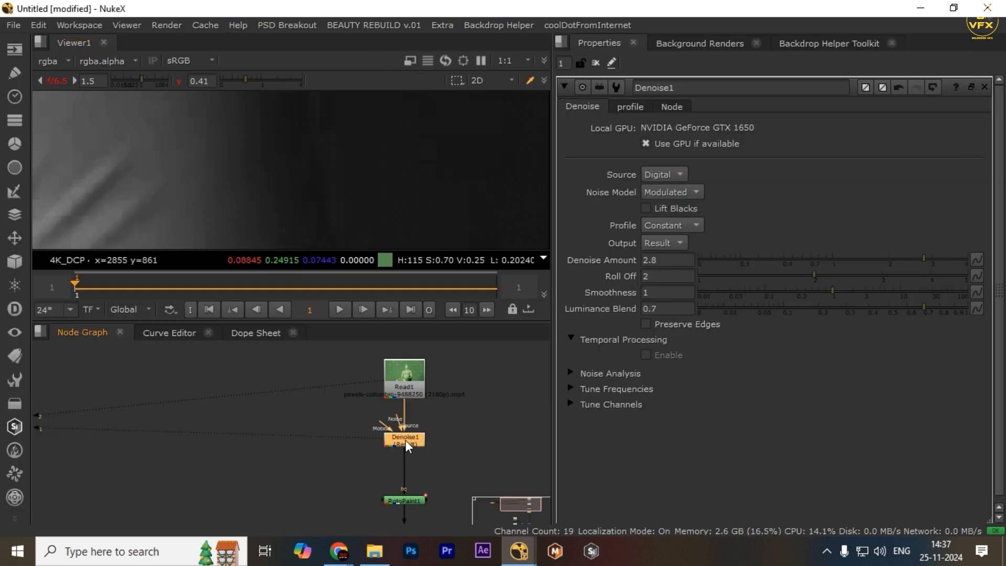
{"action": "double_click", "coordinate": [681, 260]}
{"action": "type", "text": "3.8"}
{"action": "key", "text": "Return"}
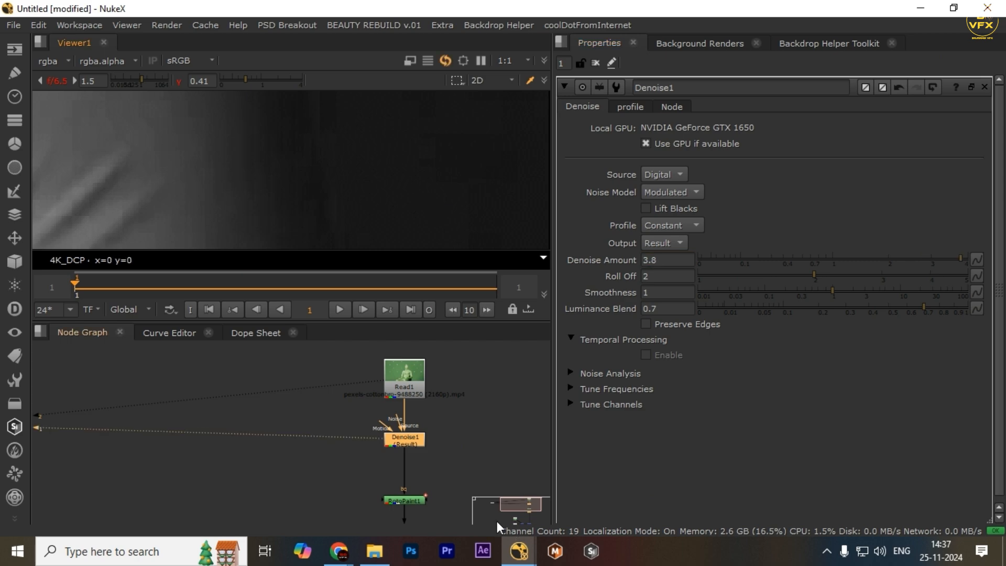
- Assign Read1 and Denoise1 to the viewer inputs again to check the stronger denoise
{"action": "left_click", "coordinate": [414, 388]}
{"action": "key", "text": "1"}
{"action": "left_click", "coordinate": [403, 443]}
{"action": "left_click_drag", "start_coordinate": [468, 415], "coordinate": [450, 424]}
{"action": "key", "text": "1"}
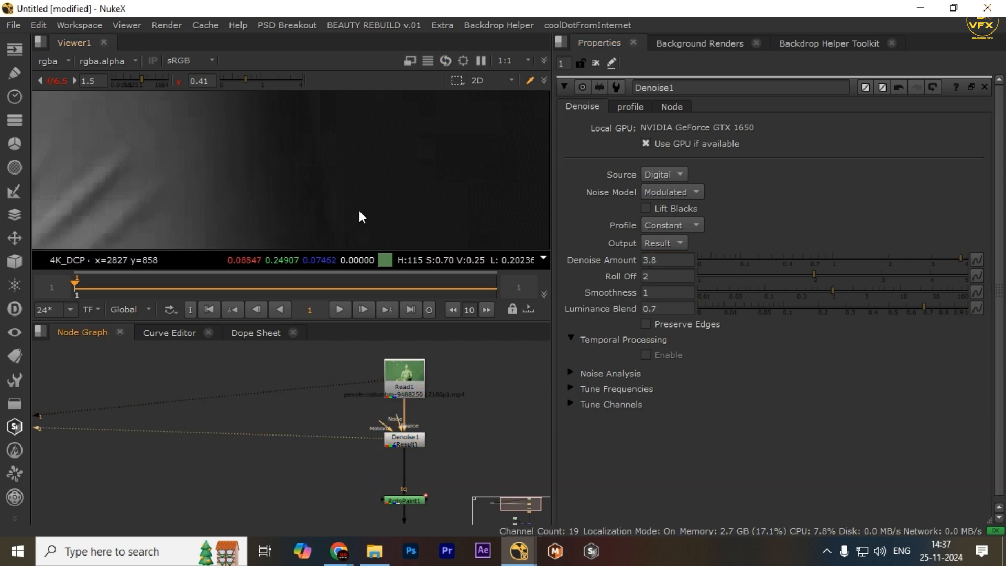
- Raise the viewer gain to 2.9 and examine the blue channel of Denoise1 near the neck and shoulder
{"action": "key", "text": "space"}
{"action": "scroll", "coordinate": [288, 365], "scroll_direction": "down", "scroll_amount": 8}
{"action": "middle_click_drag", "start_coordinate": [288, 365], "coordinate": [833, 425]}
{"action": "left_click_drag", "start_coordinate": [206, 81], "coordinate": [218, 82]}
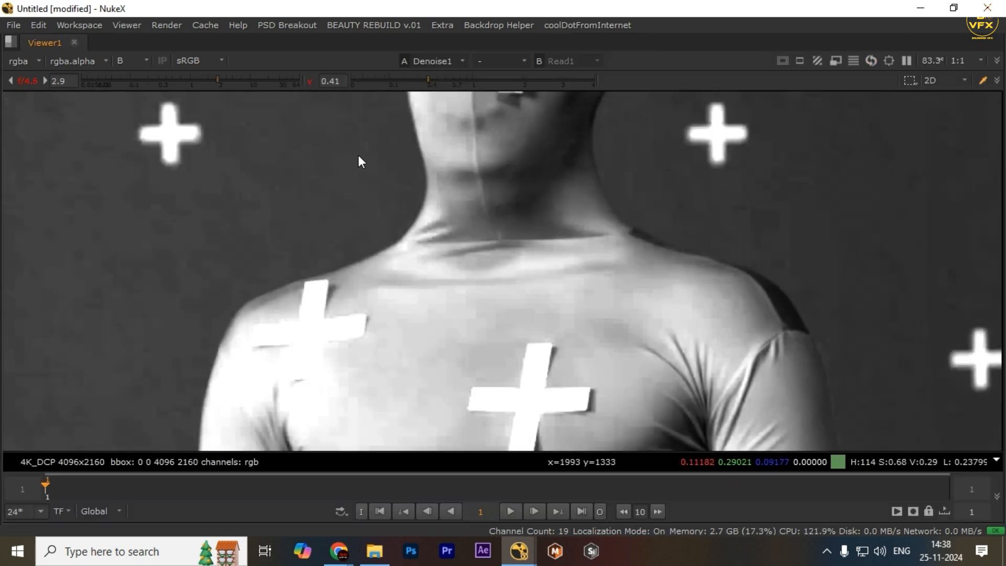
{"action": "scroll", "coordinate": [488, 257], "scroll_direction": "up", "scroll_amount": 4}
{"action": "scroll", "coordinate": [253, 233], "scroll_direction": "up", "scroll_amount": 4}
{"action": "middle_click_drag", "start_coordinate": [253, 233], "coordinate": [536, 324]}
- Switch the viewer between Read1 and Denoise1 to compare the blue-channel noise beside the neck edge
{"action": "key", "text": "2"}
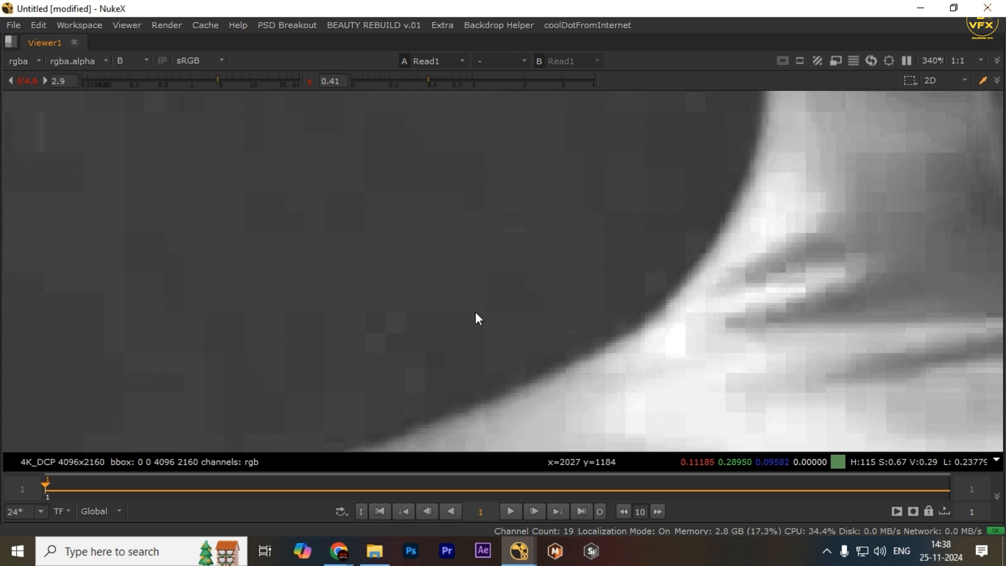
{"action": "scroll", "coordinate": [476, 312], "scroll_direction": "down", "scroll_amount": 2}
{"action": "middle_click_drag", "start_coordinate": [476, 312], "coordinate": [541, 347]}
{"action": "scroll", "coordinate": [541, 347], "scroll_direction": "up", "scroll_amount": 2}
{"action": "key", "text": "1"}
{"action": "key", "text": "2"}
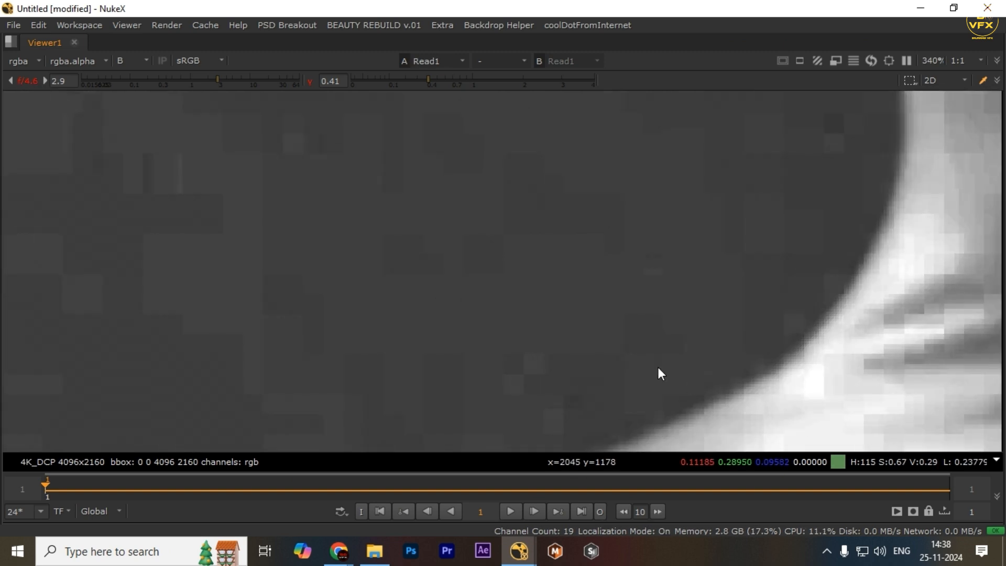
{"action": "key", "text": "1"}
- Recheck the blocky backdrop noise before and after Denoise1 close up, and open its Denoise Amount for editing
{"action": "key", "text": "space"}
{"action": "left_click_drag", "start_coordinate": [466, 411], "coordinate": [377, 470]}
{"action": "key", "text": "space"}
{"action": "left_click_drag", "start_coordinate": [314, 146], "coordinate": [606, 327]}
{"action": "key", "text": "1"}
{"action": "left_click_drag", "start_coordinate": [379, 190], "coordinate": [615, 322]}
{"action": "key", "text": "2"}
{"action": "key", "text": "1"}
{"action": "key", "text": "space"}
{"action": "double_click", "coordinate": [654, 259]}
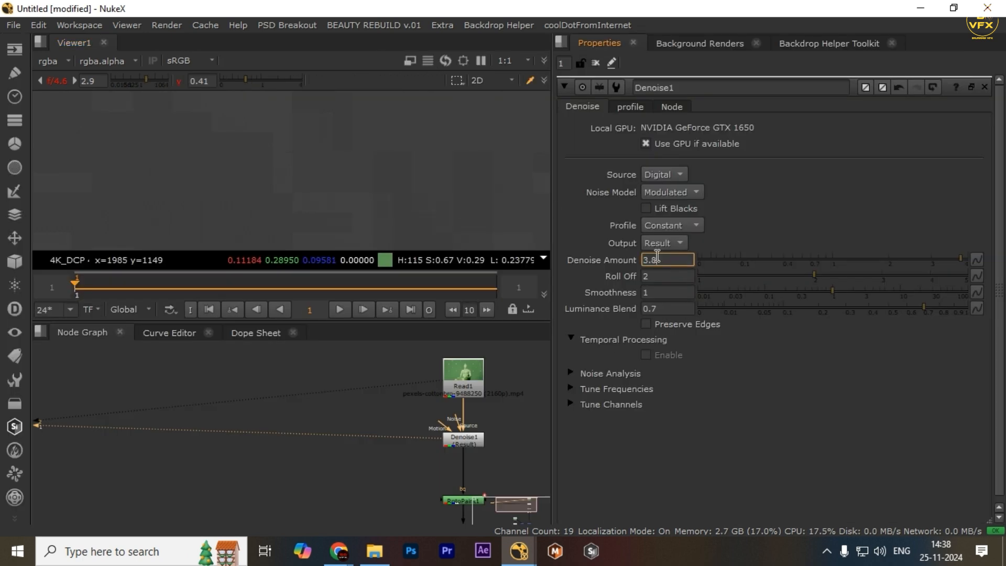
- Move the Denoise1 noise analysis region from the backdrop onto the chest between the two upper markers and narrow it
{"action": "left_click", "coordinate": [476, 440]}
{"action": "key", "text": "space"}
{"action": "scroll", "coordinate": [373, 238], "scroll_direction": "down", "scroll_amount": 6}
{"action": "middle_click_drag", "start_coordinate": [373, 238], "coordinate": [568, 199]}
{"action": "scroll", "coordinate": [566, 210], "scroll_direction": "down", "scroll_amount": 5}
{"action": "scroll", "coordinate": [559, 269], "scroll_direction": "down", "scroll_amount": 2}
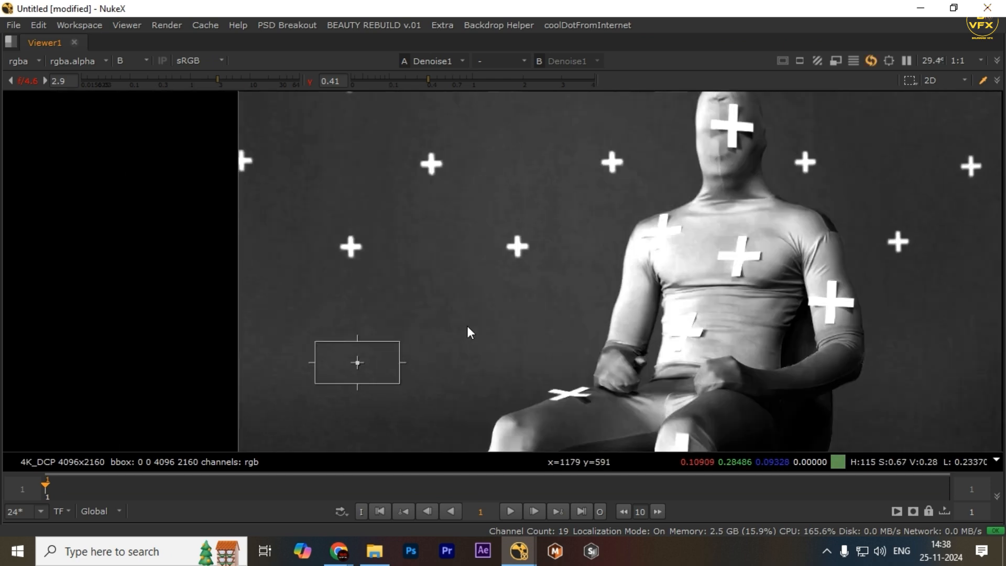
{"action": "left_click_drag", "start_coordinate": [371, 364], "coordinate": [718, 247]}
{"action": "scroll", "coordinate": [681, 241], "scroll_direction": "up", "scroll_amount": 6}
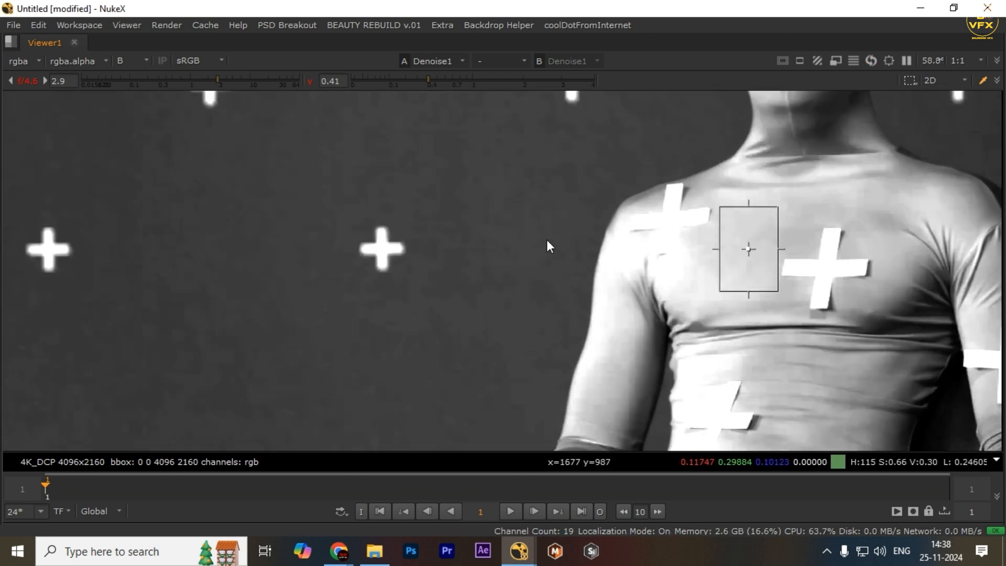
- Compare Read1 and Denoise1 in the blue channel on the backdrop beside the marked shoulder, using the new analysis region
{"action": "key", "text": "space"}
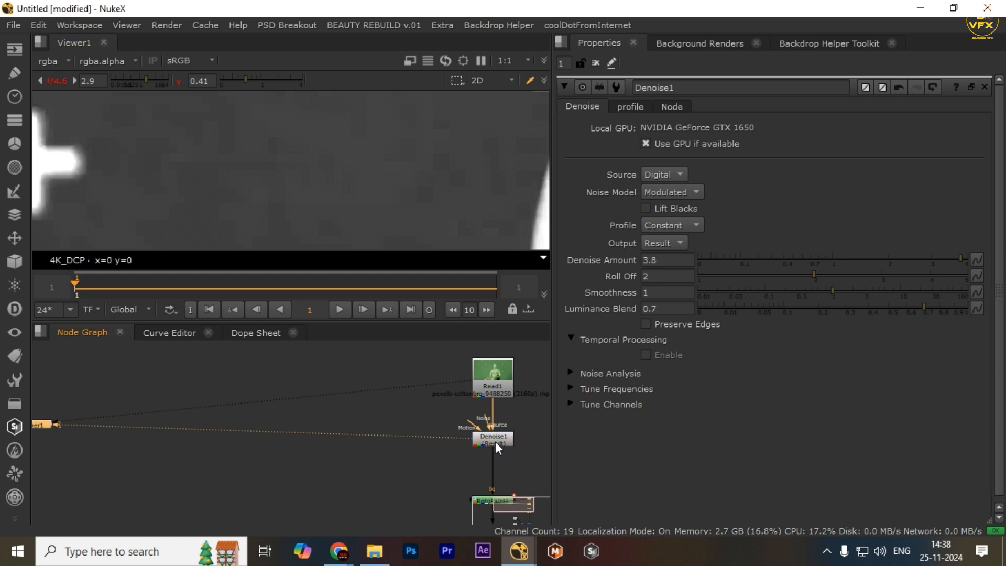
{"action": "key", "text": "space"}
{"action": "key", "text": "1"}
{"action": "scroll", "coordinate": [398, 309], "scroll_direction": "up", "scroll_amount": 2}
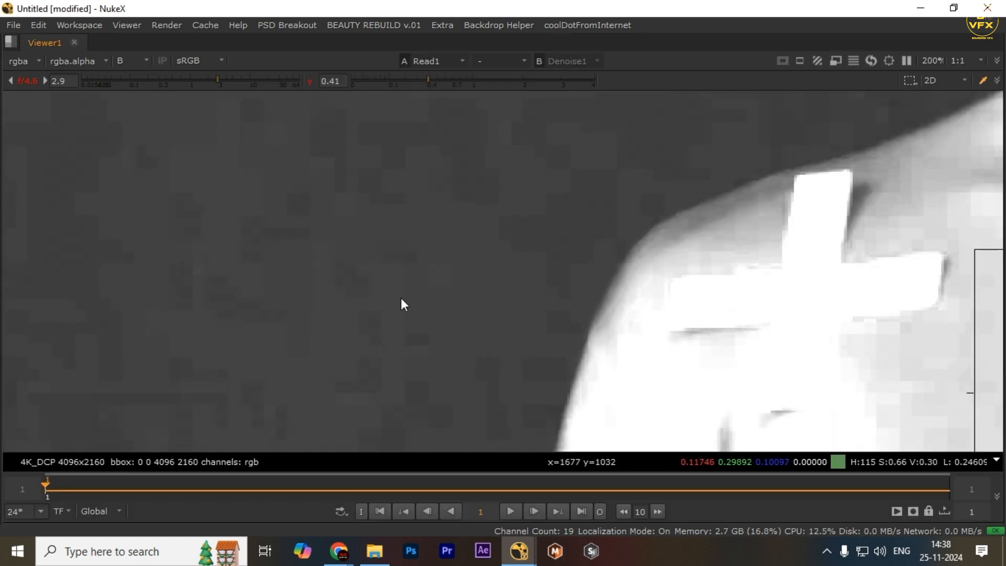
{"action": "key", "text": "2"}
{"action": "scroll", "coordinate": [426, 262], "scroll_direction": "down", "scroll_amount": 3}
{"action": "scroll", "coordinate": [427, 267], "scroll_direction": "up", "scroll_amount": 4}
{"action": "key", "text": "1"}
{"action": "left_click_drag", "start_coordinate": [263, 183], "coordinate": [702, 379]}
{"action": "key", "text": "2"}
{"action": "key", "text": "1"}
{"action": "key", "text": "2"}
{"action": "key", "text": "space"}
- Send FrameHold1 to the viewer and compare its blue-channel noise beside the shoulder with the other viewer input
{"action": "scroll", "coordinate": [321, 376], "scroll_direction": "down", "scroll_amount": 3}
{"action": "middle_click_drag", "start_coordinate": [402, 457], "coordinate": [423, 404]}
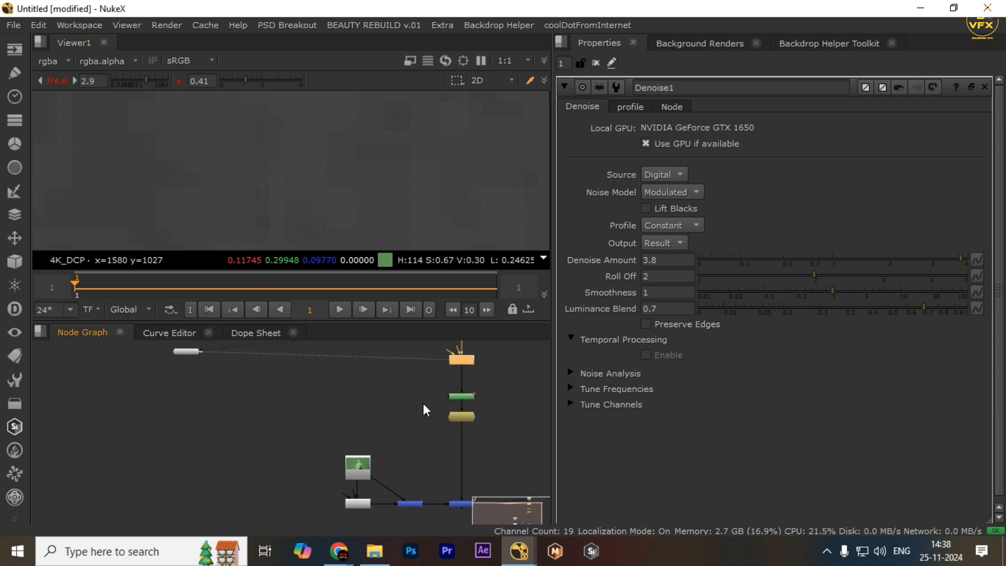
{"action": "scroll", "coordinate": [478, 434], "scroll_direction": "up", "scroll_amount": 2}
{"action": "middle_click_drag", "start_coordinate": [478, 433], "coordinate": [414, 395]}
{"action": "left_click_drag", "start_coordinate": [436, 341], "coordinate": [360, 383]}
{"action": "key", "text": "1"}
{"action": "key", "text": "space"}
{"action": "left_click_drag", "start_coordinate": [303, 203], "coordinate": [602, 324]}
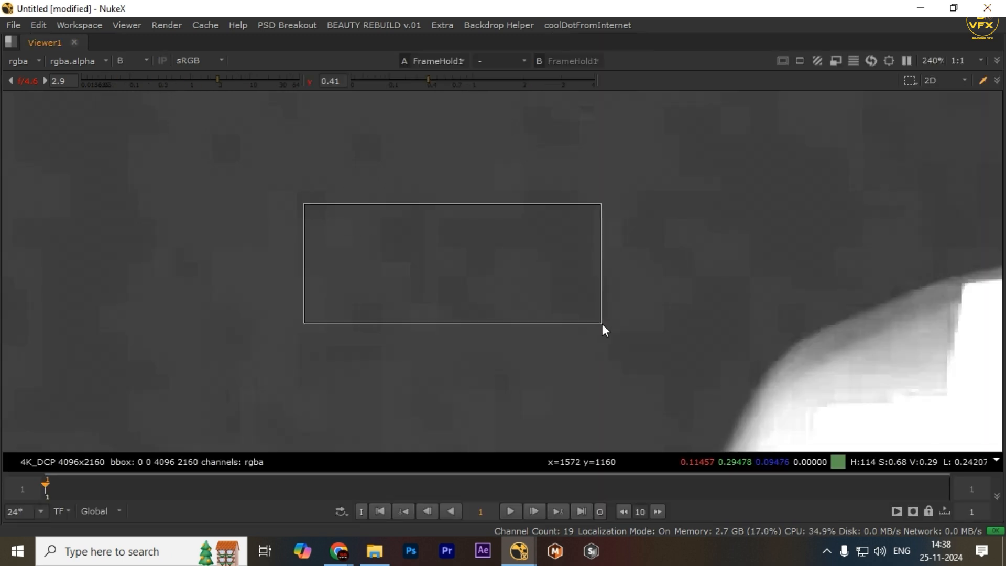
{"action": "key", "text": "2"}
{"action": "left_click_drag", "start_coordinate": [278, 180], "coordinate": [598, 264]}
{"action": "key", "text": "1"}
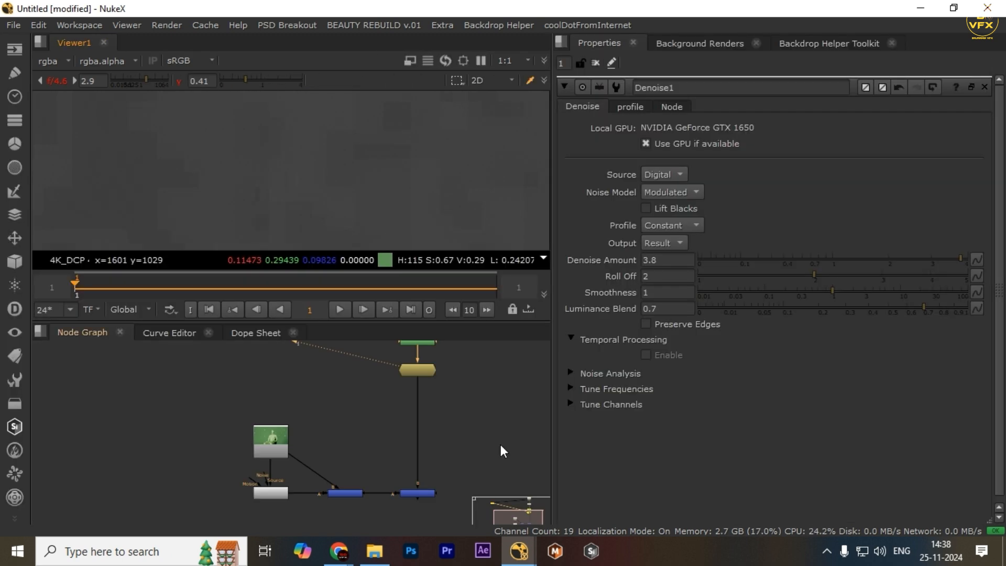
- Assign Merge2 and Read2 to the viewer inputs to check the regrained result against the original
{"action": "key", "text": "space"}
{"action": "scroll", "coordinate": [448, 394], "scroll_direction": "down", "scroll_amount": 2}
{"action": "left_click_drag", "start_coordinate": [394, 405], "coordinate": [472, 467]}
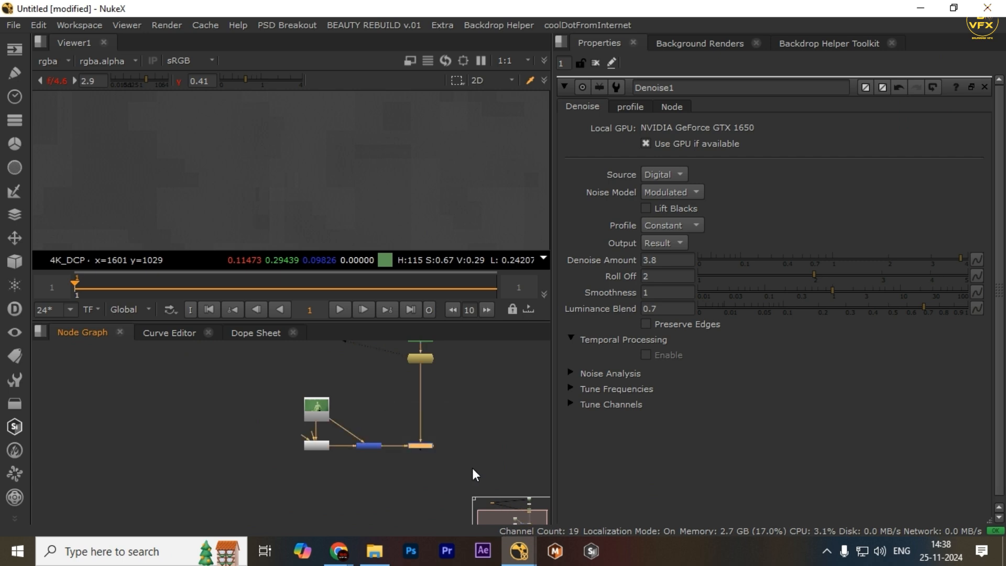
{"action": "key", "text": "1"}
{"action": "middle_click_drag", "start_coordinate": [375, 445], "coordinate": [408, 492]}
{"action": "scroll", "coordinate": [466, 469], "scroll_direction": "up", "scroll_amount": 2}
{"action": "left_click_drag", "start_coordinate": [480, 447], "coordinate": [430, 511]}
{"action": "key", "text": "space"}
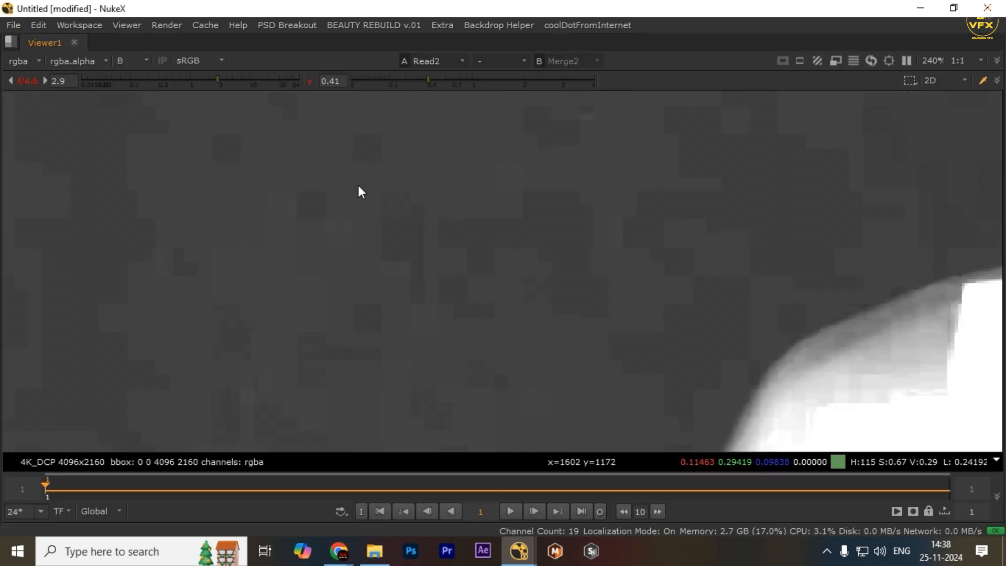
- Find the backdrop wall markers in Read2 and view the same painted-out area in Merge2
{"action": "scroll", "coordinate": [626, 239], "scroll_direction": "down", "scroll_amount": 6}
{"action": "middle_click_drag", "start_coordinate": [590, 229], "coordinate": [732, 240]}
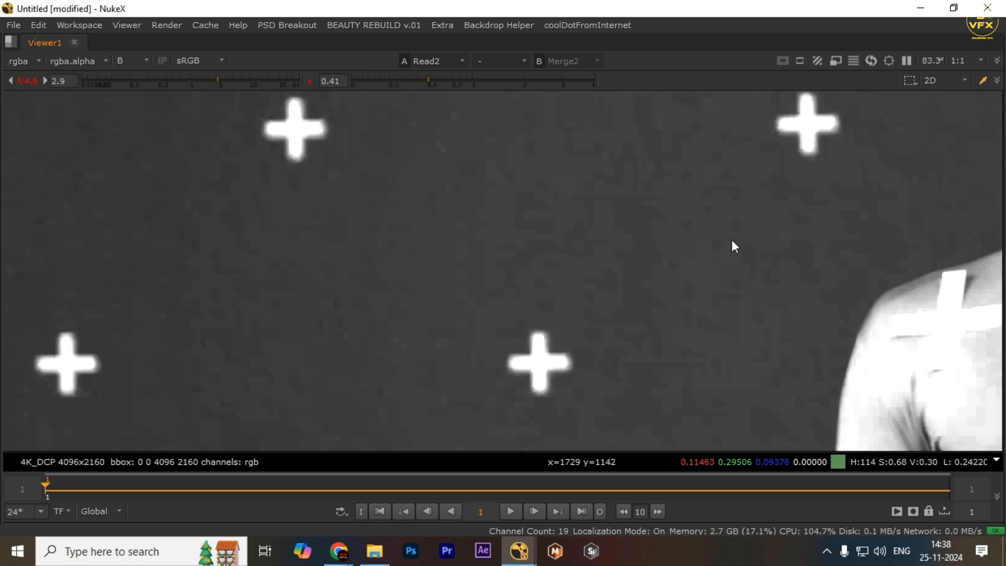
{"action": "middle_click_drag", "start_coordinate": [350, 271], "coordinate": [492, 348]}
{"action": "middle_click_drag", "start_coordinate": [413, 255], "coordinate": [478, 286]}
{"action": "key", "text": "1"}
{"action": "left_click_drag", "start_coordinate": [341, 220], "coordinate": [666, 340]}
{"action": "scroll", "coordinate": [451, 249], "scroll_direction": "up", "scroll_amount": 6}
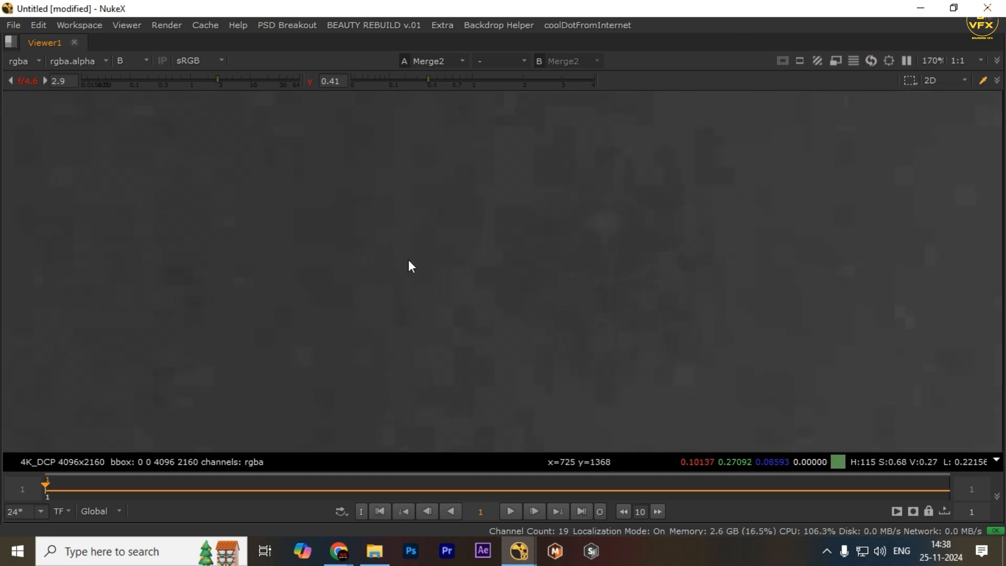
- Switch between Read2 and Merge2 and inspect the regrained patch where the wall marker was painted out
{"action": "key", "text": "2"}
{"action": "key", "text": "1"}
{"action": "left_click_drag", "start_coordinate": [767, 204], "coordinate": [478, 377]}
{"action": "scroll", "coordinate": [571, 343], "scroll_direction": "up", "scroll_amount": 2}
{"action": "middle_click_drag", "start_coordinate": [571, 344], "coordinate": [400, 313]}
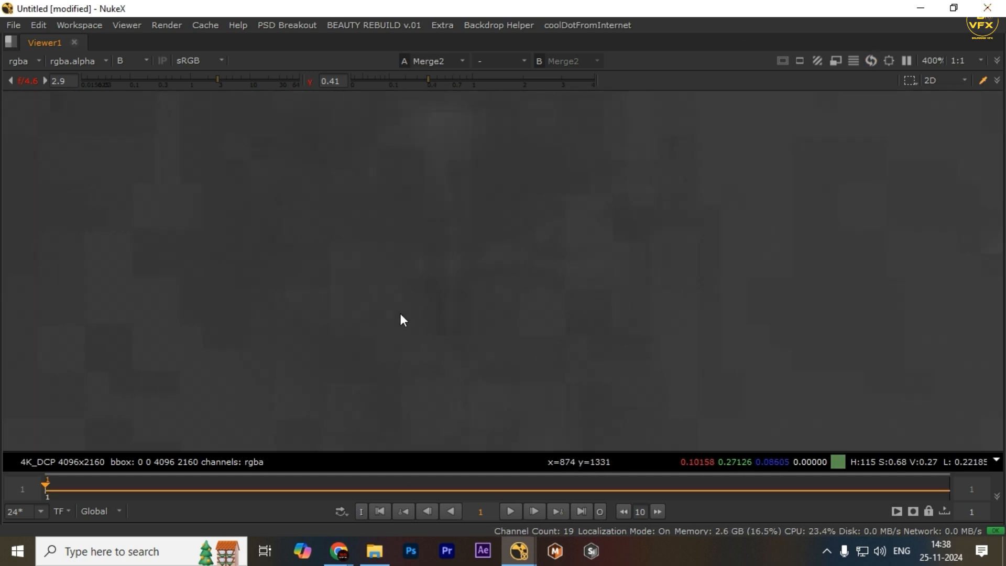
- Raise the viewer gain to 4.4, check the Merge2 patch in the red and blue channels and return to RGB
{"action": "left_click_drag", "start_coordinate": [217, 78], "coordinate": [228, 78]}
{"action": "scroll", "coordinate": [400, 287], "scroll_direction": "down", "scroll_amount": 2}
{"action": "left_click_drag", "start_coordinate": [270, 154], "coordinate": [572, 351]}
{"action": "key", "text": "r"}
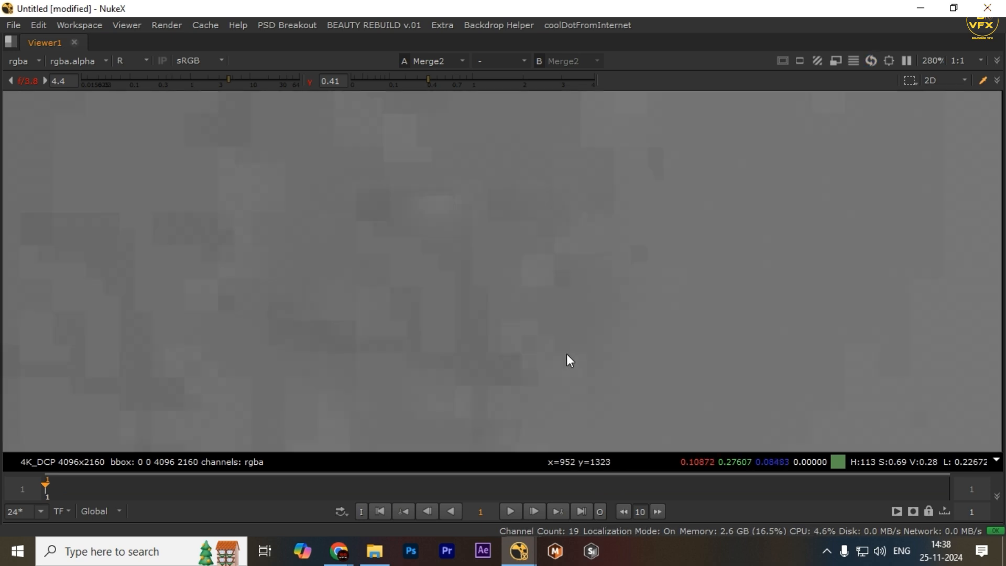
{"action": "key", "text": "b"}
{"action": "mouse_move", "coordinate": [268, 174]}
{"action": "left_mouse_down"}
{"action": "mouse_move", "coordinate": [376, 249]}
{"action": "mouse_move", "coordinate": [551, 423]}
{"action": "left_mouse_up"}
{"action": "key", "text": "b"}
{"action": "scroll", "coordinate": [457, 257], "scroll_direction": "down", "scroll_amount": 3}
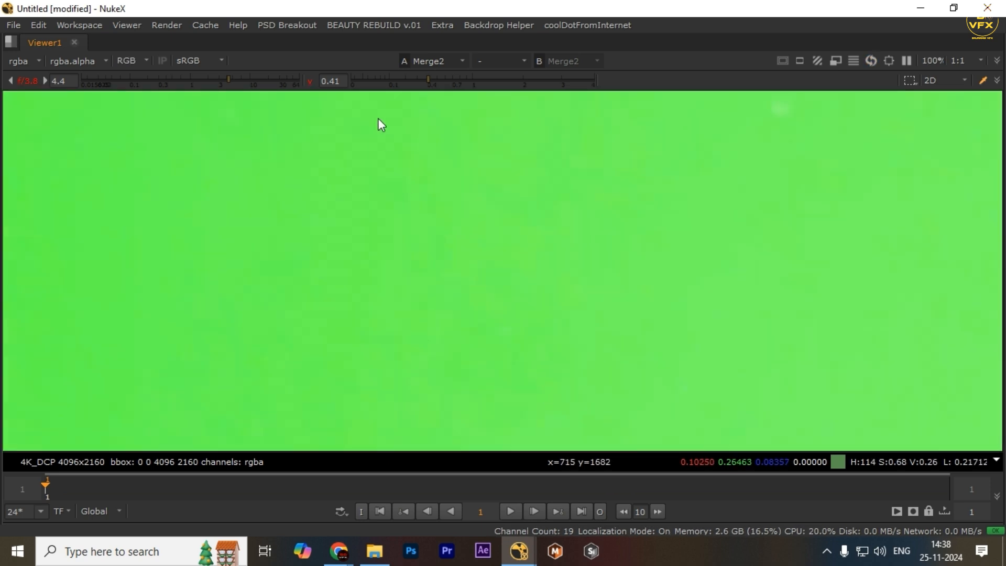
- Set the viewer gain to 1.7 and gamma to 0.45, and compare the painted-out area between Read2 and Merge2
{"action": "left_click", "coordinate": [205, 76], "text": "ctrl"}
{"action": "left_click", "coordinate": [205, 81]}
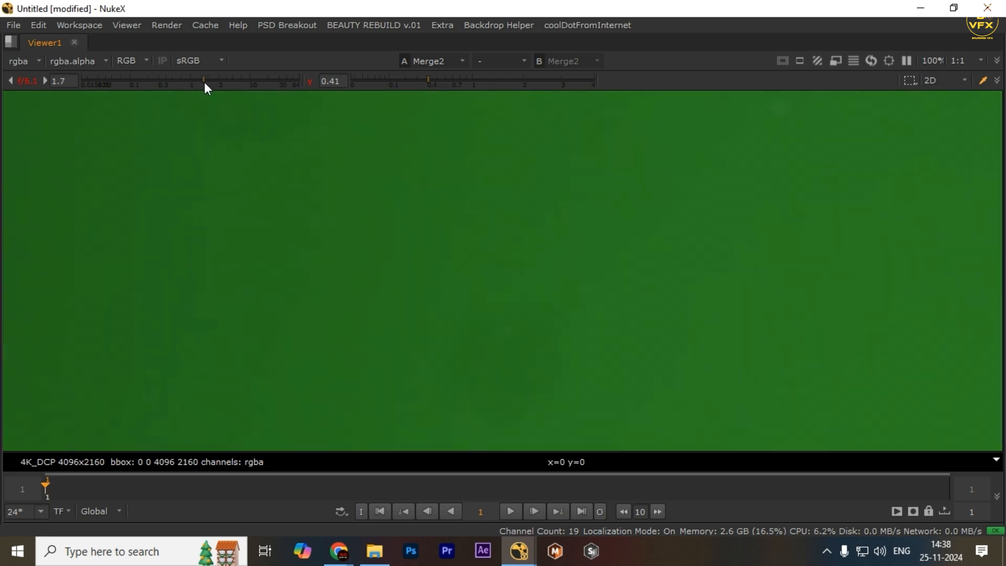
{"action": "left_click", "coordinate": [432, 81]}
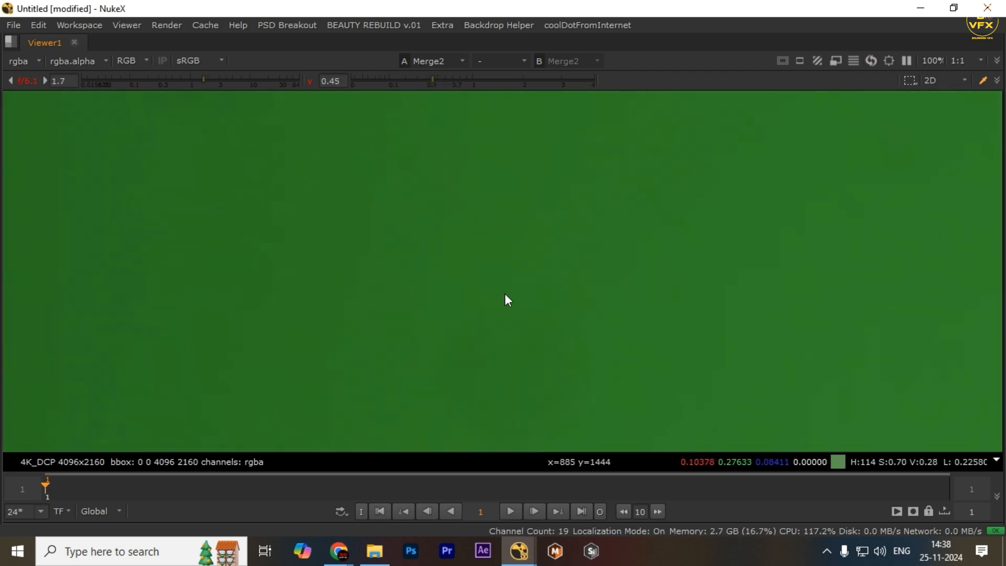
{"action": "middle_click_drag", "start_coordinate": [503, 291], "coordinate": [409, 355]}
{"action": "scroll", "coordinate": [409, 356], "scroll_direction": "down", "scroll_amount": 5}
{"action": "scroll", "coordinate": [390, 322], "scroll_direction": "up", "scroll_amount": 4}
{"action": "key", "text": "1"}
{"action": "key", "text": "2"}
{"action": "scroll", "coordinate": [385, 393], "scroll_direction": "up", "scroll_amount": 7}
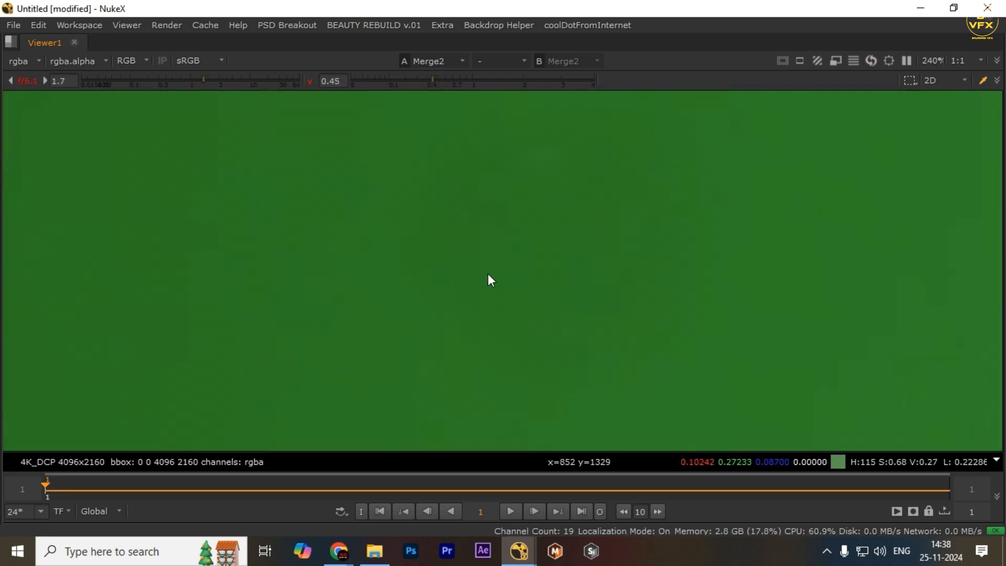
- Set the viewer gain to 2.1 and inspect the Merge2 patch in the red, green and blue channels
{"action": "left_click", "coordinate": [214, 80]}
{"action": "left_click_drag", "start_coordinate": [214, 80], "coordinate": [210, 80]}
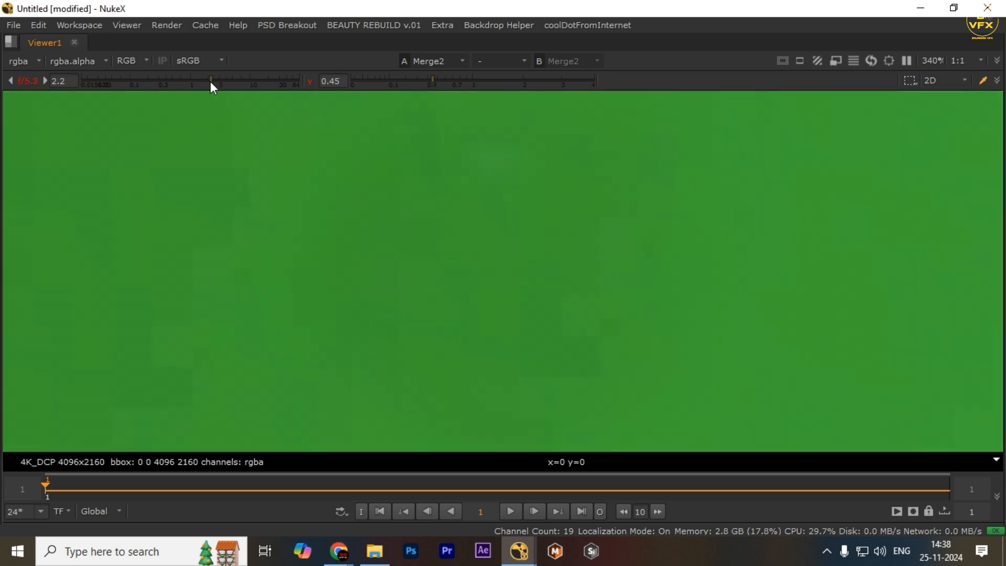
{"action": "scroll", "coordinate": [367, 194], "scroll_direction": "up", "scroll_amount": 2}
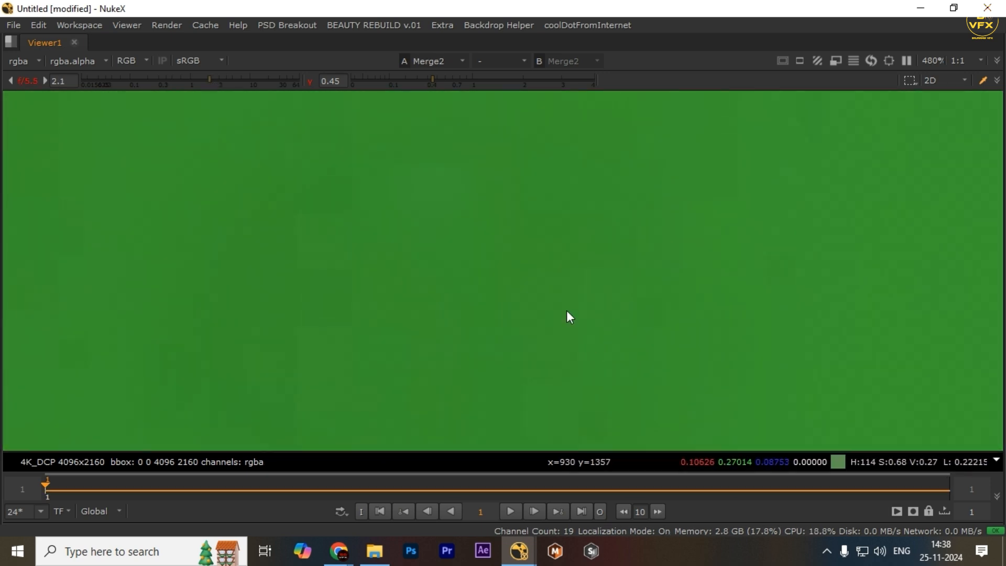
{"action": "scroll", "coordinate": [537, 285], "scroll_direction": "up", "scroll_amount": 2}
{"action": "key", "text": "r"}
{"action": "scroll", "coordinate": [522, 310], "scroll_direction": "down", "scroll_amount": 4}
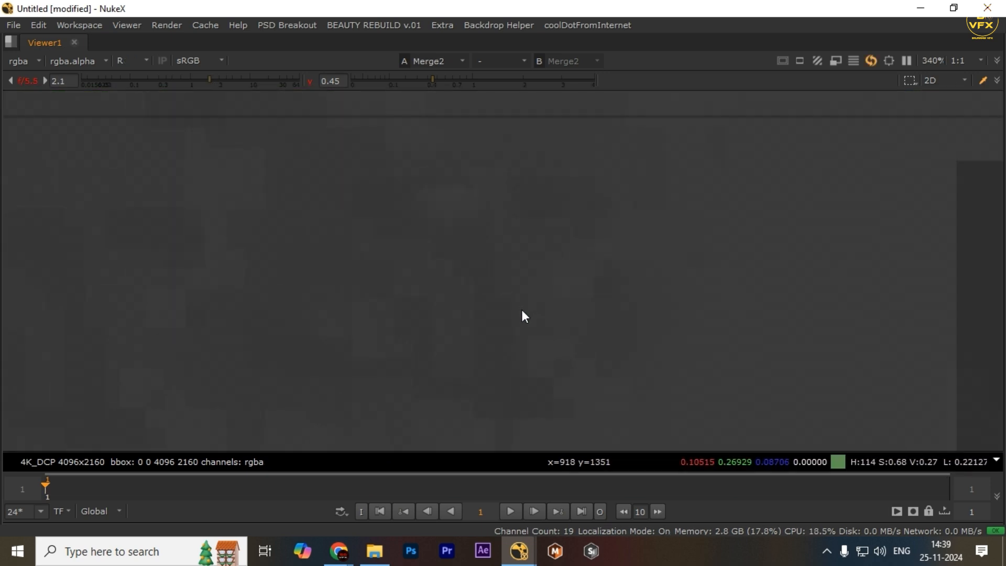
{"action": "key", "text": "g"}
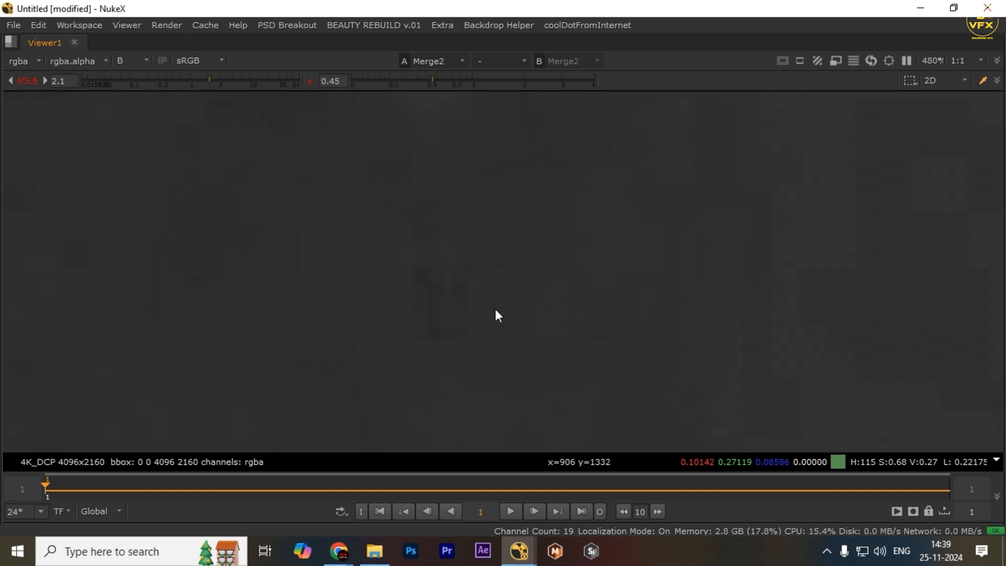
{"action": "key", "text": "b"}
{"action": "scroll", "coordinate": [487, 335], "scroll_direction": "up", "scroll_amount": 5}
{"action": "scroll", "coordinate": [471, 310], "scroll_direction": "down", "scroll_amount": 5}
{"action": "mouse_move", "coordinate": [394, 181]}
{"action": "left_mouse_down"}
{"action": "mouse_move", "coordinate": [430, 197]}
{"action": "mouse_move", "coordinate": [542, 381]}
{"action": "left_mouse_up"}
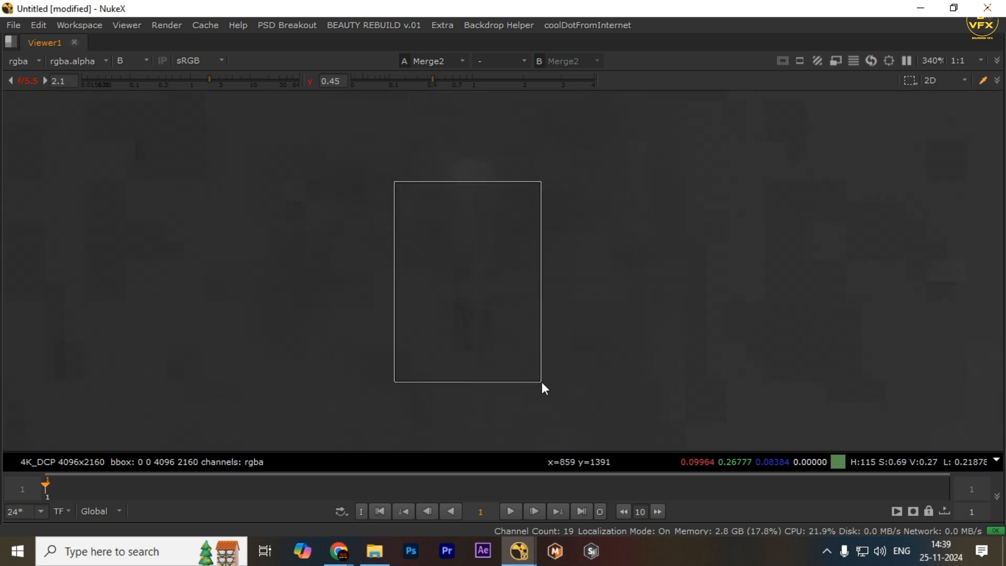
- Raise the viewer gain to 4.8 and compare the Merge2 patch with Read2's marker in the blue channel
{"action": "left_click_drag", "start_coordinate": [221, 84], "coordinate": [230, 83]}
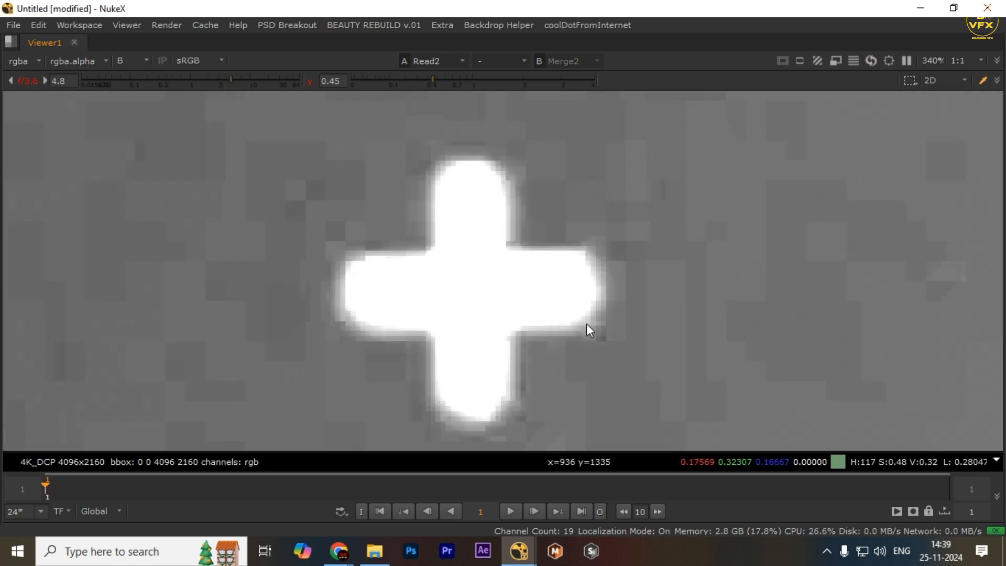
{"action": "scroll", "coordinate": [633, 341], "scroll_direction": "down", "scroll_amount": 8}
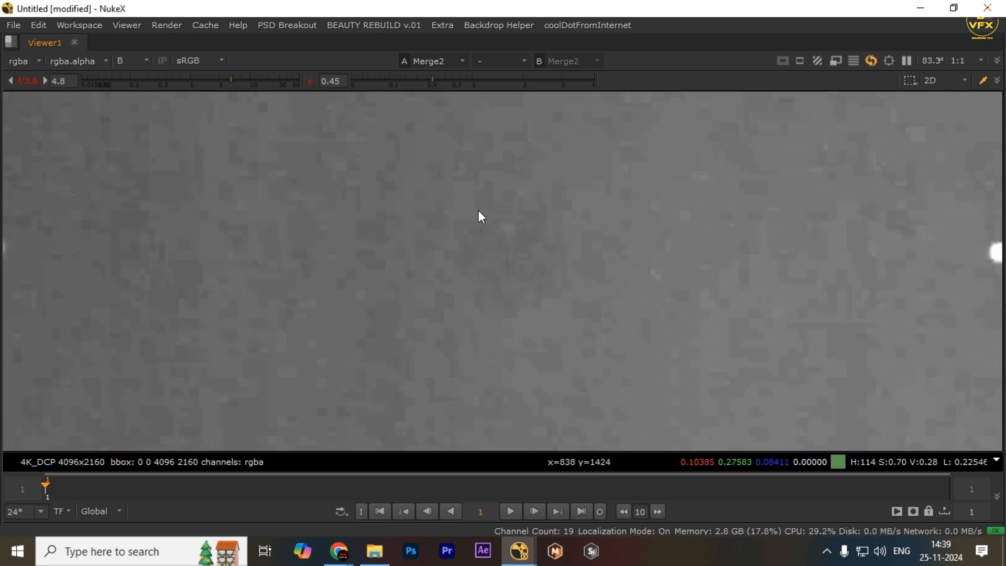
{"action": "scroll", "coordinate": [480, 261], "scroll_direction": "up", "scroll_amount": 8}
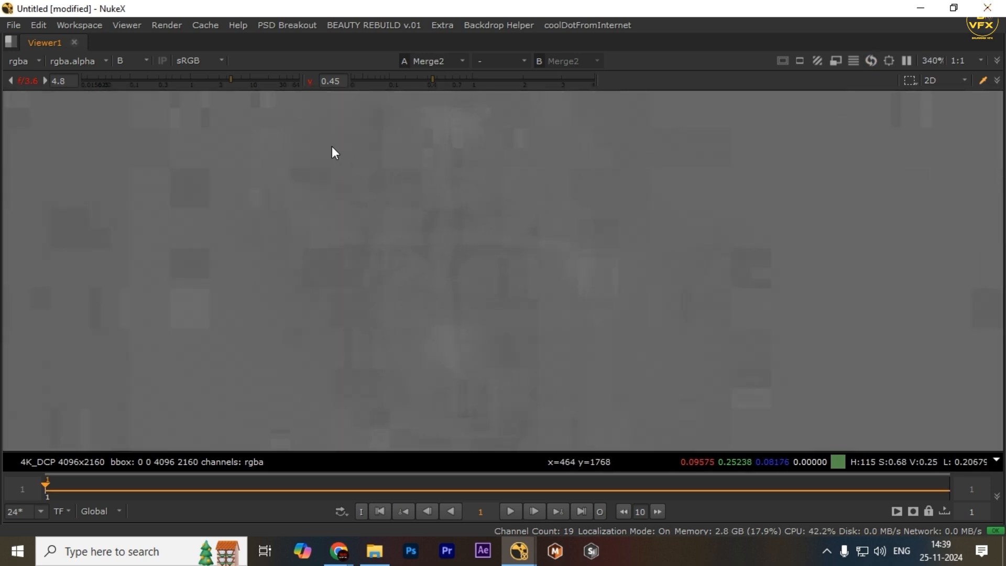
{"action": "scroll", "coordinate": [379, 224], "scroll_direction": "down", "scroll_amount": 4}
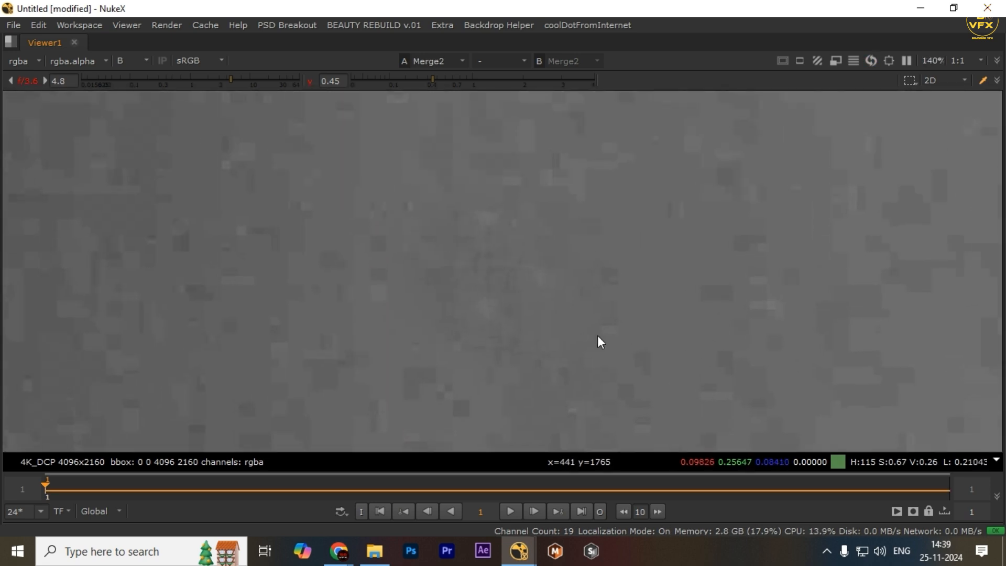
- Assign Read2 to viewer input 1 again and view it against Merge2 on input 2
{"action": "key", "text": "space"}
{"action": "scroll", "coordinate": [394, 366], "scroll_direction": "down", "scroll_amount": 3}
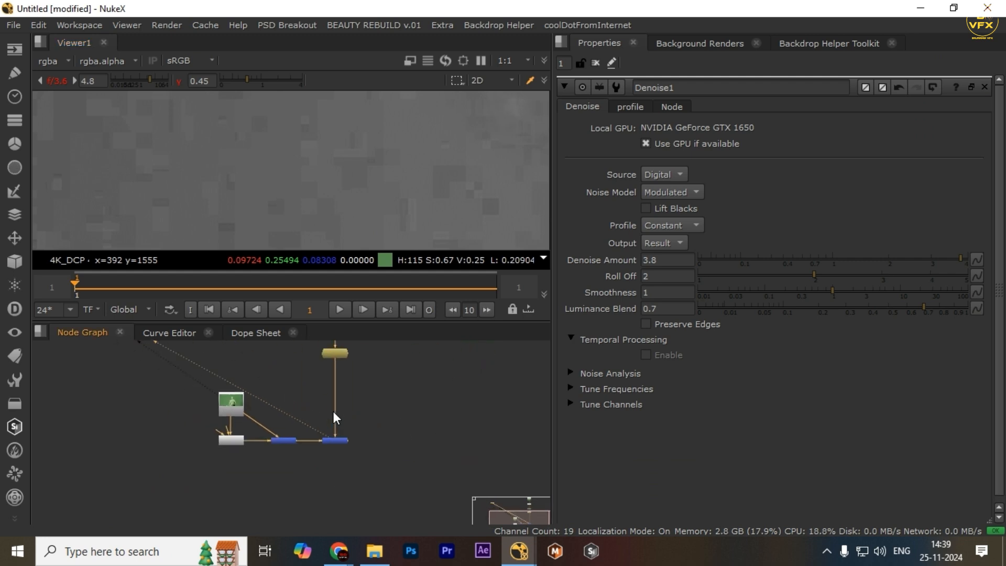
{"action": "left_click", "coordinate": [234, 409]}
{"action": "key", "text": "1"}
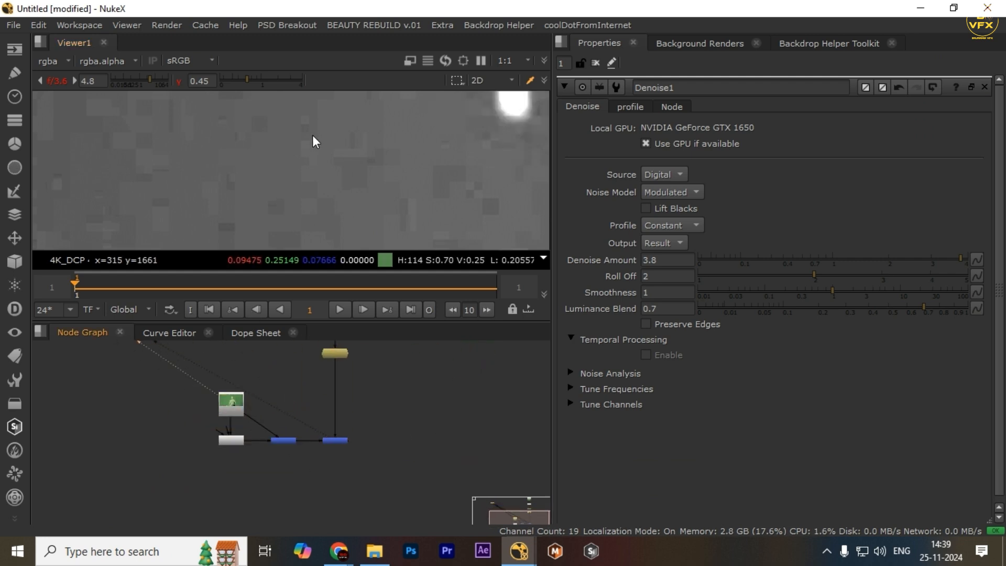
{"action": "key", "text": "space"}
{"action": "key", "text": "2"}
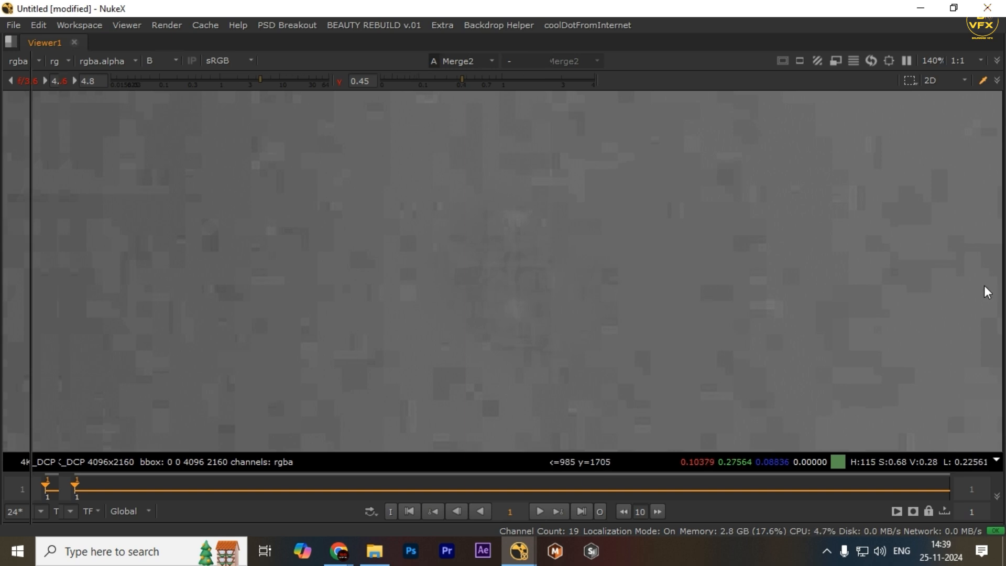
- Paste a new Denoise node, swap it in for Denoise2 between Read2 and the first merge, and delete Denoise2
{"action": "key", "text": "space"}
{"action": "middle_click_drag", "start_coordinate": [350, 398], "coordinate": [351, 454]}
{"action": "scroll", "coordinate": [352, 444], "scroll_direction": "up", "scroll_amount": 5}
{"action": "left_click_drag", "start_coordinate": [400, 447], "coordinate": [318, 479]}
{"action": "scroll", "coordinate": [329, 462], "scroll_direction": "down", "scroll_amount": 3}
{"action": "scroll", "coordinate": [338, 471], "scroll_direction": "up", "scroll_amount": 4}
{"action": "middle_click_drag", "start_coordinate": [338, 471], "coordinate": [423, 319]}
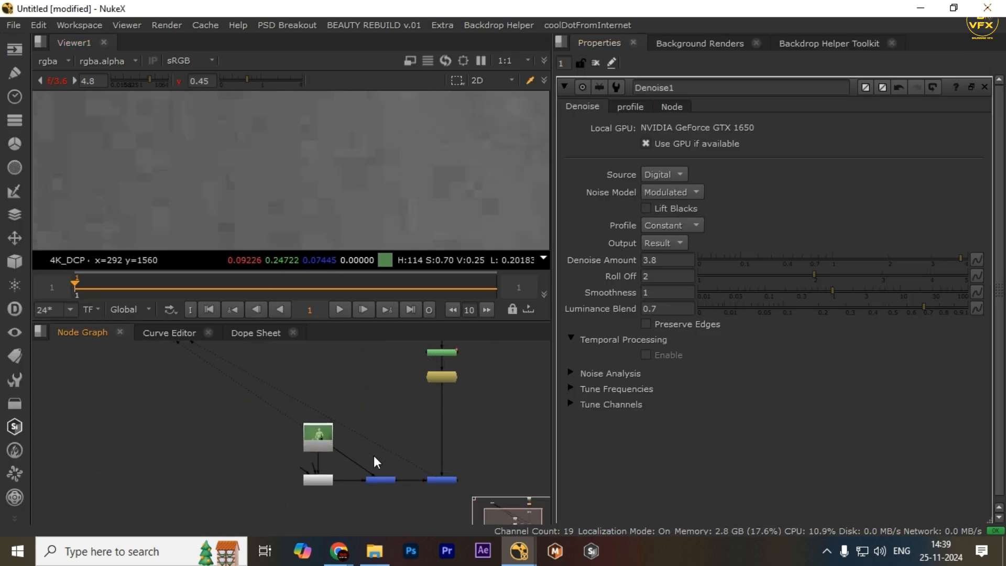
{"action": "scroll", "coordinate": [344, 512], "scroll_direction": "up", "scroll_amount": 2}
{"action": "middle_click_drag", "start_coordinate": [344, 512], "coordinate": [378, 476]}
{"action": "left_click", "coordinate": [378, 474]}
{"action": "key", "text": "ctrl+v"}
{"action": "left_click_drag", "start_coordinate": [377, 473], "coordinate": [347, 426], "text": "ctrl+shift"}
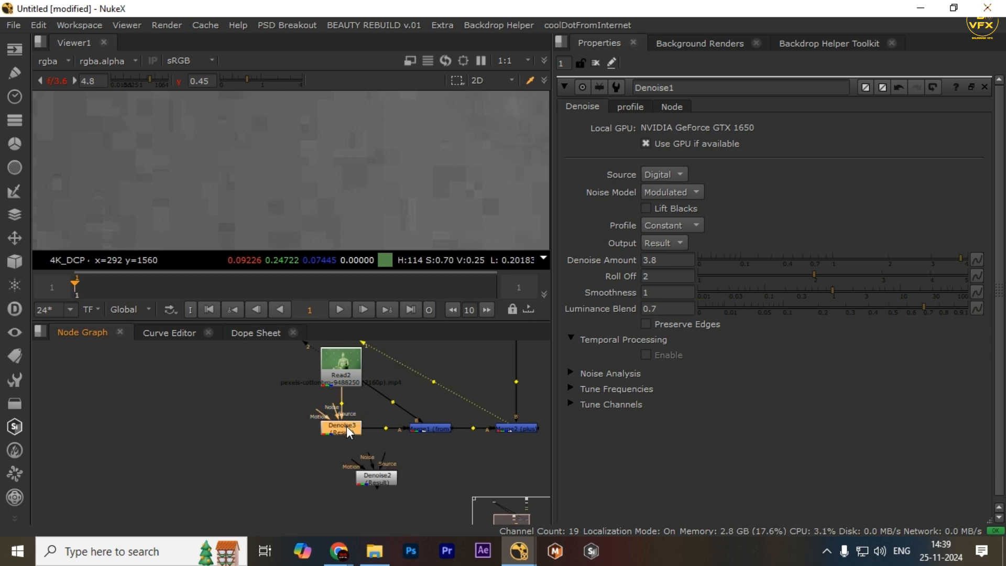
{"action": "left_click", "coordinate": [372, 476]}
{"action": "key", "text": "Delete"}
- Check the regrained patch in an enlarged viewer with the new Denoise, comparing Merge2 with Read2 in the blue channel
{"action": "scroll", "coordinate": [340, 498], "scroll_direction": "down", "scroll_amount": 3}
{"action": "middle_click_drag", "start_coordinate": [443, 467], "coordinate": [402, 474]}
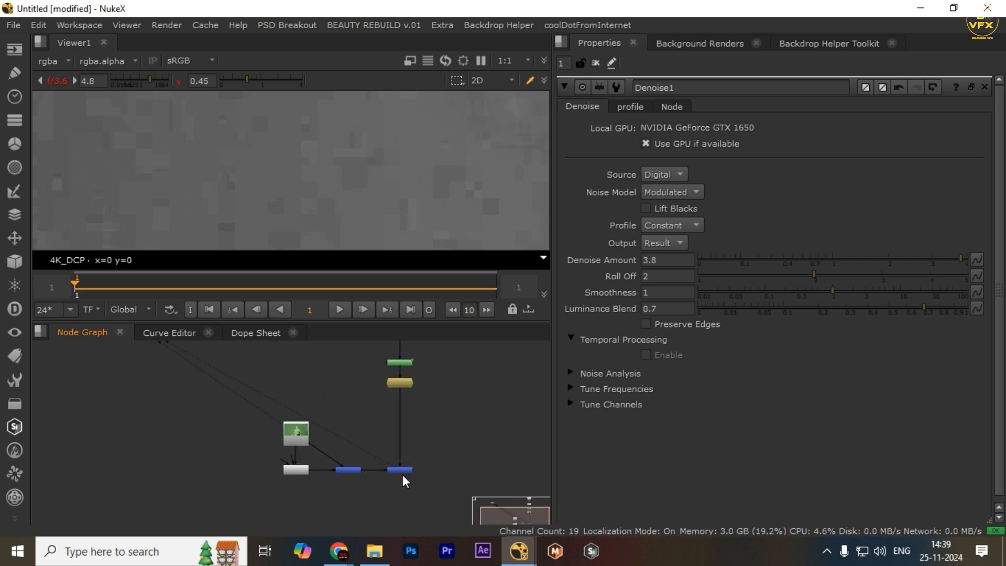
{"action": "left_click_drag", "start_coordinate": [368, 428], "coordinate": [429, 516]}
{"action": "key", "text": "space"}
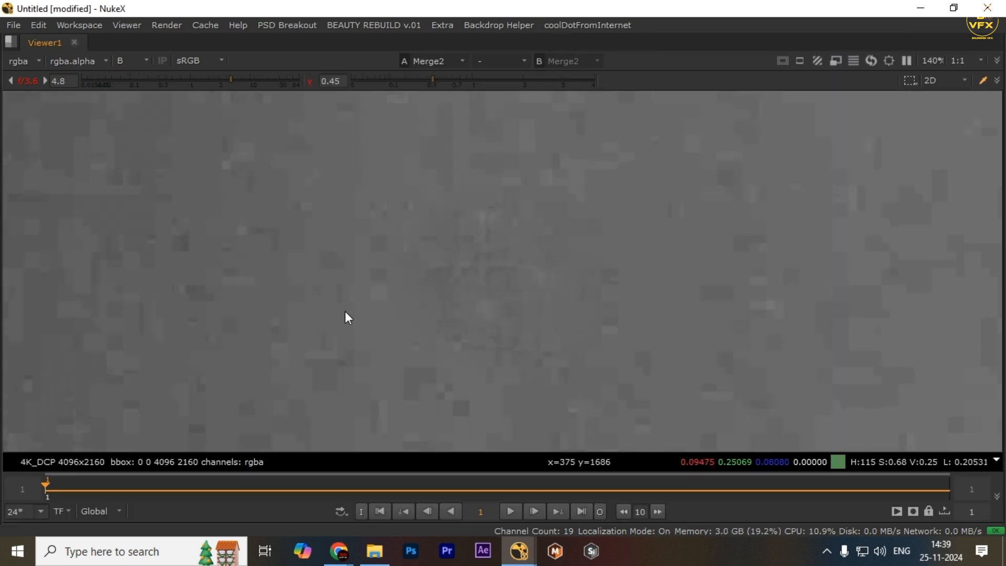
{"action": "scroll", "coordinate": [495, 257], "scroll_direction": "up", "scroll_amount": 3}
{"action": "left_click_drag", "start_coordinate": [366, 211], "coordinate": [585, 343]}
{"action": "left_click_drag", "start_coordinate": [390, 182], "coordinate": [596, 336]}
{"action": "key", "text": "1"}
{"action": "key", "text": "2"}
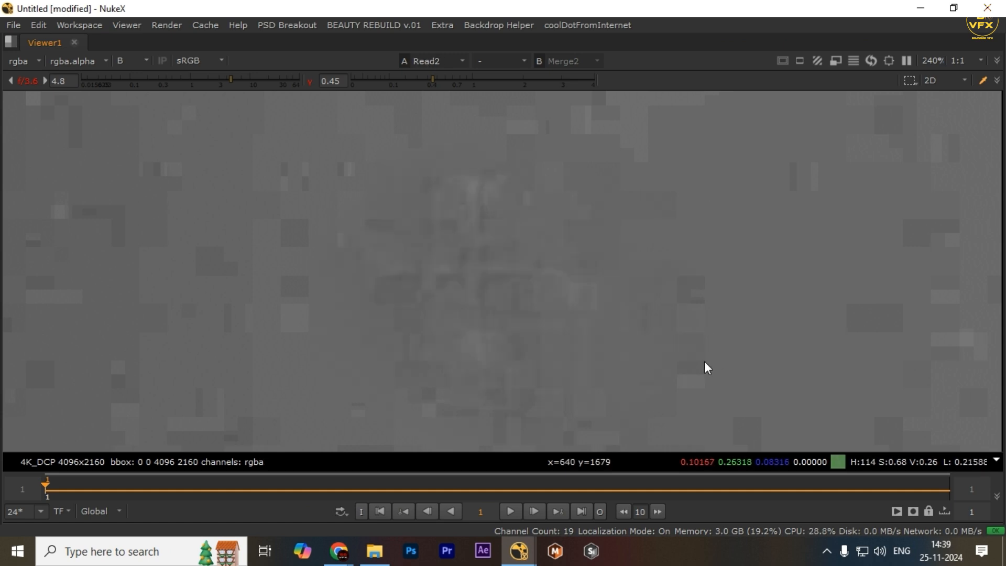
{"action": "left_click_drag", "start_coordinate": [438, 182], "coordinate": [597, 280]}
- Move Read2, its Denoise and both merge nodes together to the left, clear of the column below FrameHold1
{"action": "key", "text": "space"}
{"action": "scroll", "coordinate": [421, 409], "scroll_direction": "down", "scroll_amount": 3}
{"action": "left_click_drag", "start_coordinate": [468, 427], "coordinate": [445, 460]}
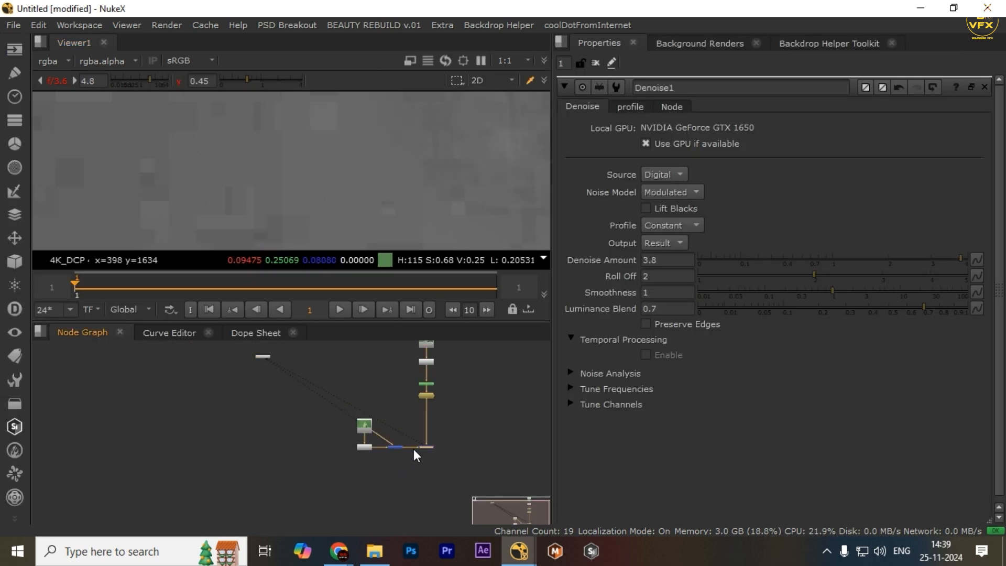
{"action": "scroll", "coordinate": [415, 447], "scroll_direction": "up", "scroll_amount": 3}
{"action": "left_click", "coordinate": [433, 449]}
{"action": "left_click_drag", "start_coordinate": [237, 390], "coordinate": [477, 492]}
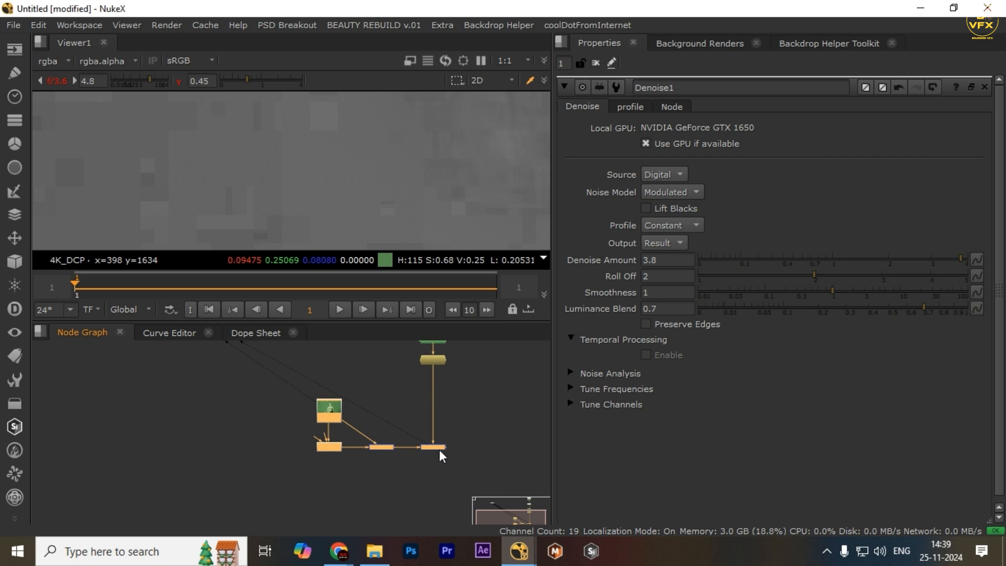
{"action": "middle_click_drag", "start_coordinate": [439, 449], "coordinate": [433, 498]}
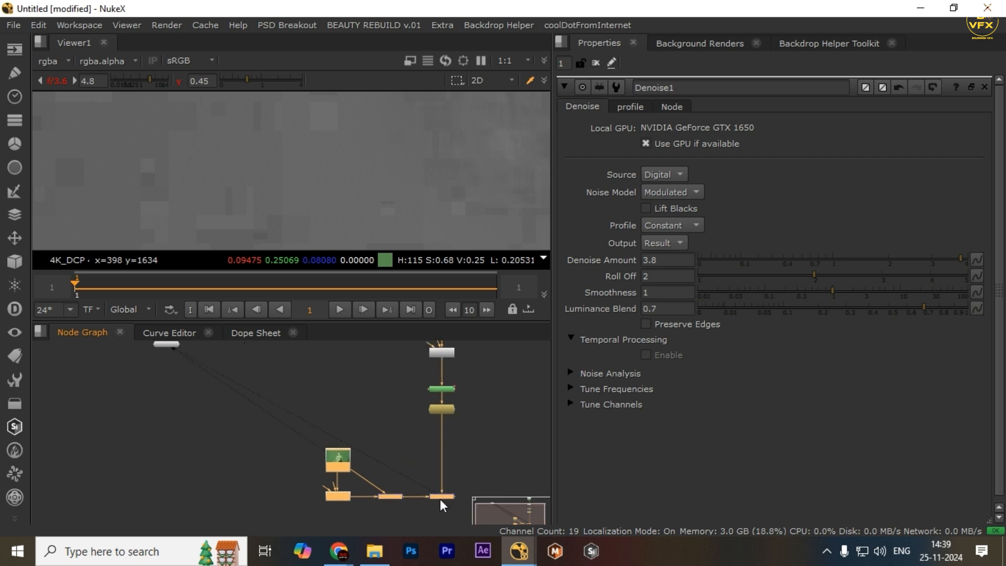
{"action": "left_click", "coordinate": [439, 499]}
{"action": "left_click_drag", "start_coordinate": [283, 434], "coordinate": [481, 539]}
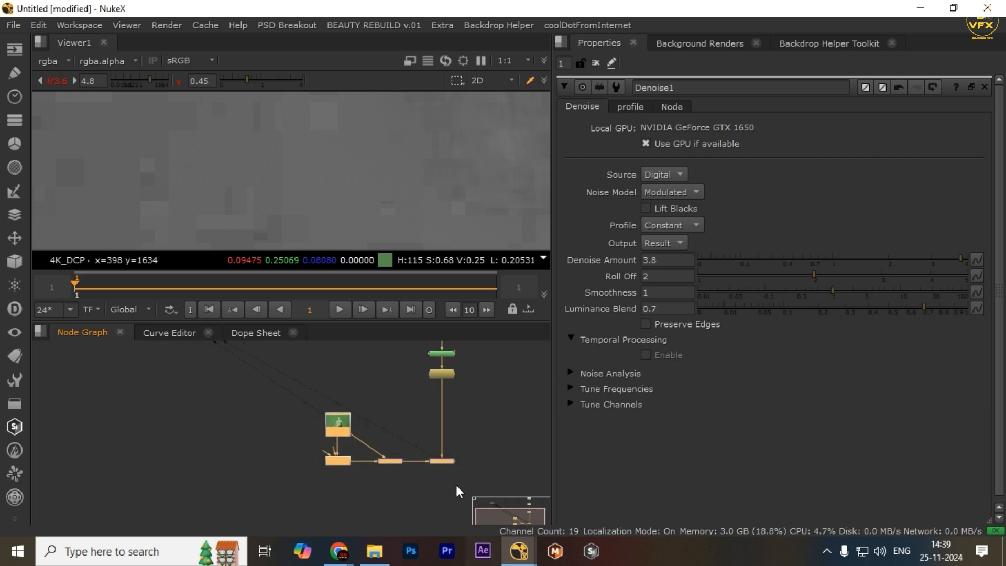
{"action": "left_click_drag", "start_coordinate": [445, 462], "coordinate": [374, 456]}
{"action": "middle_click_drag", "start_coordinate": [422, 388], "coordinate": [398, 449]}
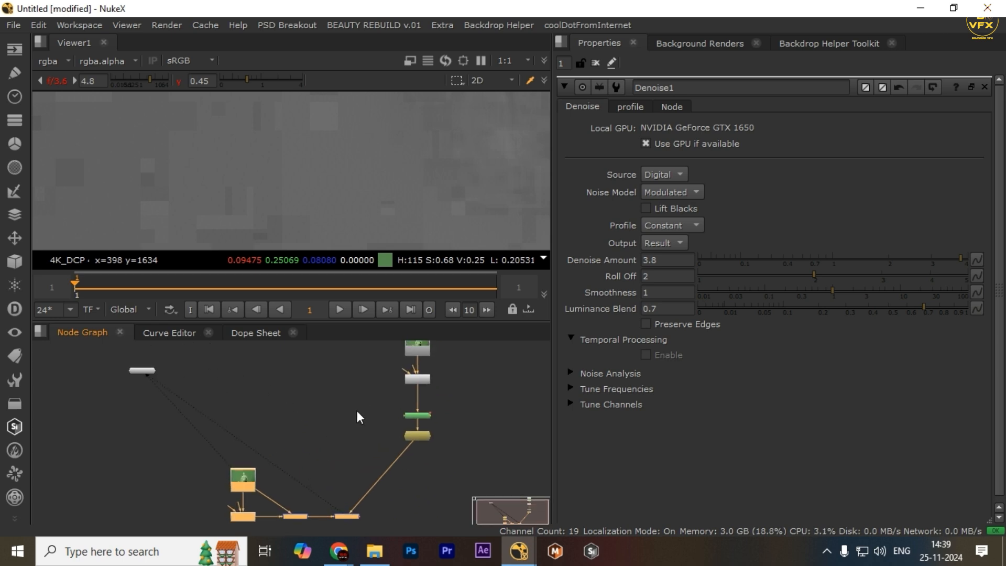
- View FrameHold1 in RGB and add a Merge node beside it
{"action": "left_click", "coordinate": [417, 436]}
{"action": "key", "text": "1"}
{"action": "scroll", "coordinate": [382, 186], "scroll_direction": "down", "scroll_amount": 5}
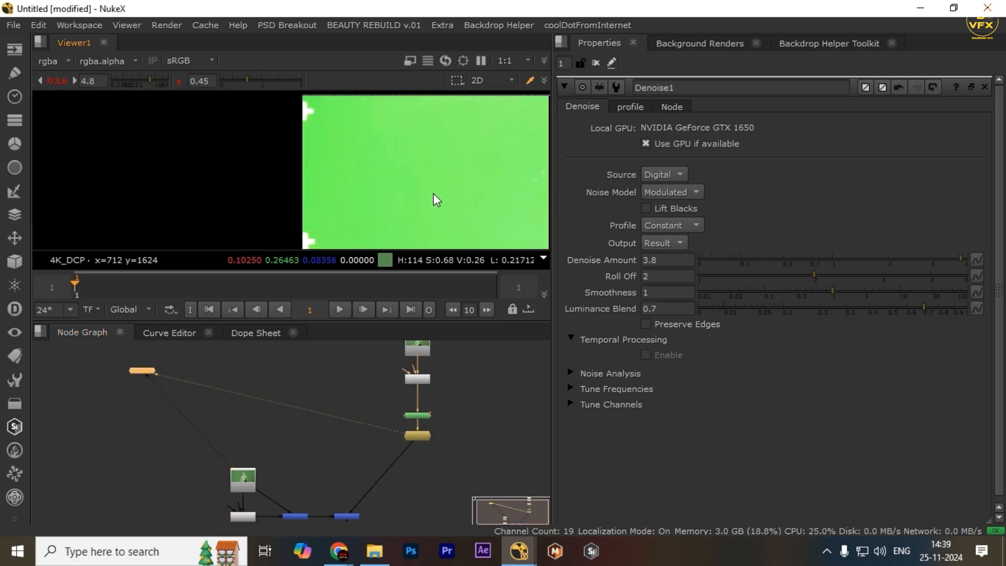
{"action": "scroll", "coordinate": [455, 453], "scroll_direction": "up", "scroll_amount": 3}
{"action": "left_click", "coordinate": [459, 446]}
{"action": "key", "text": "m"}
{"action": "scroll", "coordinate": [466, 432], "scroll_direction": "up", "scroll_amount": 2}
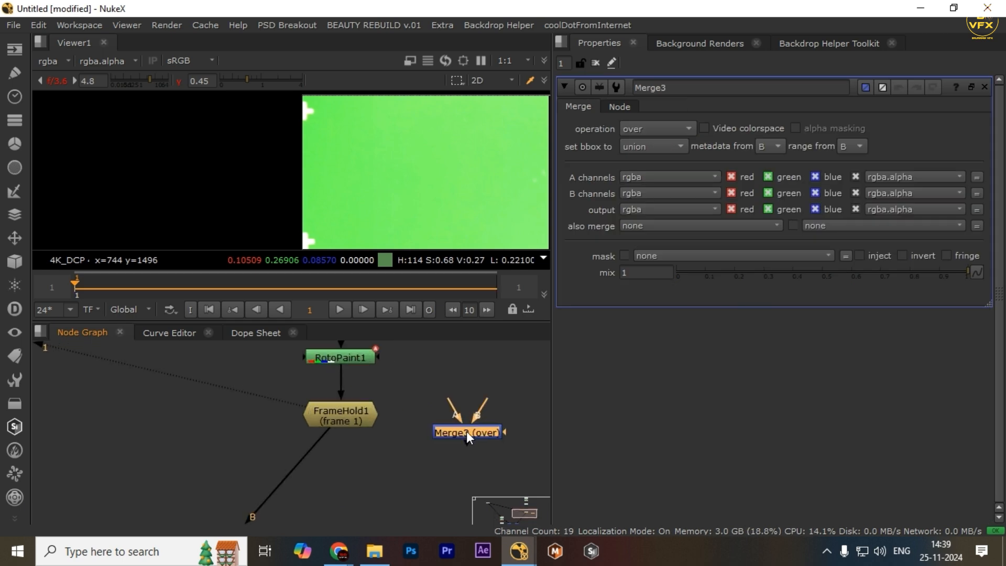
- Connect the new Merge's A input to FrameHold1 and its B input to Denoise1
{"action": "left_click_drag", "start_coordinate": [466, 432], "coordinate": [489, 430]}
{"action": "scroll", "coordinate": [489, 429], "scroll_direction": "down", "scroll_amount": 2}
{"action": "middle_click_drag", "start_coordinate": [488, 425], "coordinate": [481, 443]}
{"action": "left_click_drag", "start_coordinate": [475, 441], "coordinate": [392, 440]}
{"action": "scroll", "coordinate": [458, 444], "scroll_direction": "down", "scroll_amount": 3}
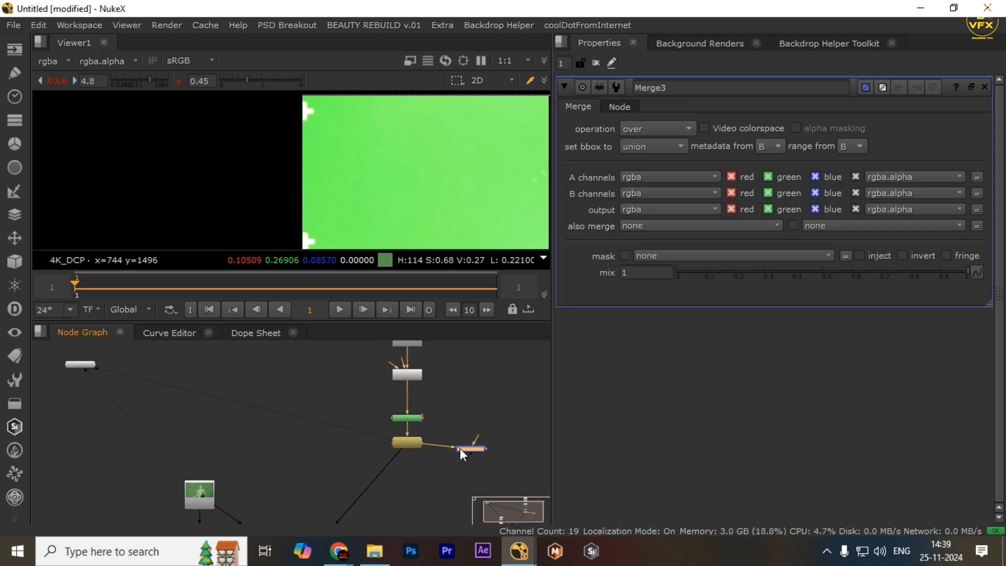
{"action": "left_click_drag", "start_coordinate": [474, 439], "coordinate": [408, 376]}
{"action": "scroll", "coordinate": [427, 428], "scroll_direction": "up", "scroll_amount": 2}
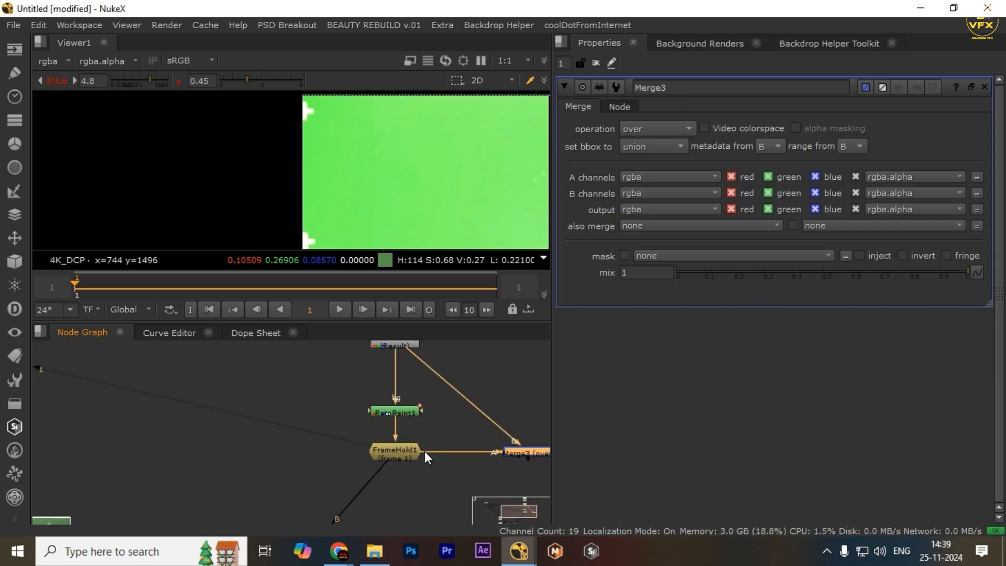
{"action": "left_click_drag", "start_coordinate": [425, 451], "coordinate": [383, 450]}
{"action": "scroll", "coordinate": [417, 449], "scroll_direction": "down", "scroll_amount": 1}
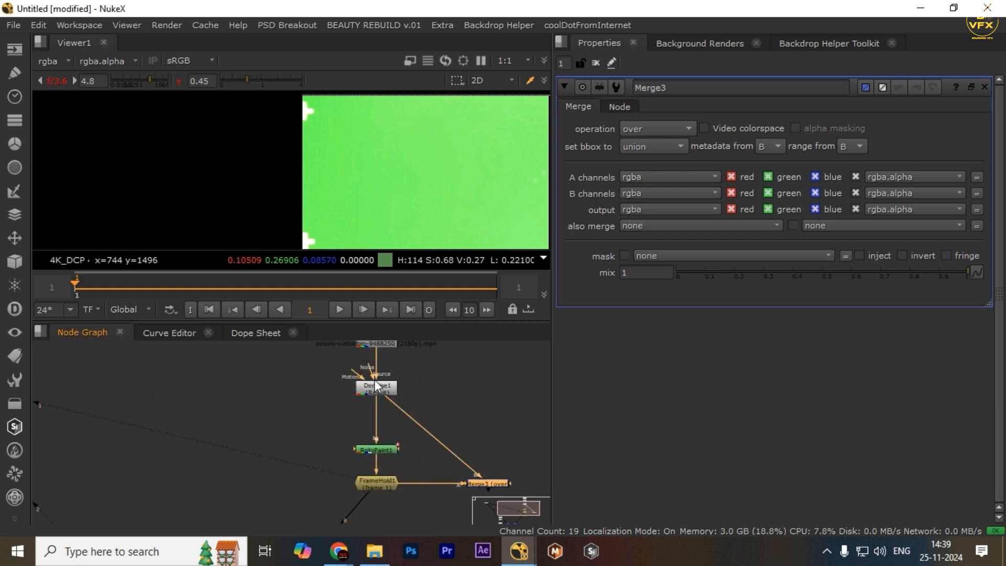
- View the new Merge in the viewer and set its operation to difference
{"action": "scroll", "coordinate": [382, 401], "scroll_direction": "down", "scroll_amount": 2}
{"action": "scroll", "coordinate": [385, 398], "scroll_direction": "up", "scroll_amount": 1}
{"action": "left_click_drag", "start_coordinate": [464, 416], "coordinate": [386, 474]}
{"action": "key", "text": "1"}
{"action": "left_click", "coordinate": [424, 446]}
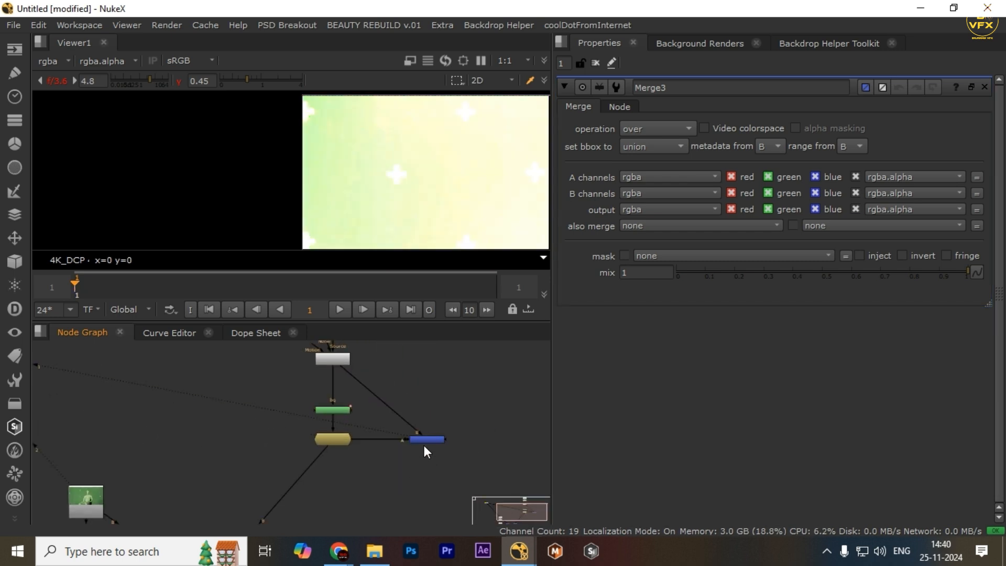
{"action": "left_click", "coordinate": [424, 445]}
{"action": "left_click", "coordinate": [645, 129]}
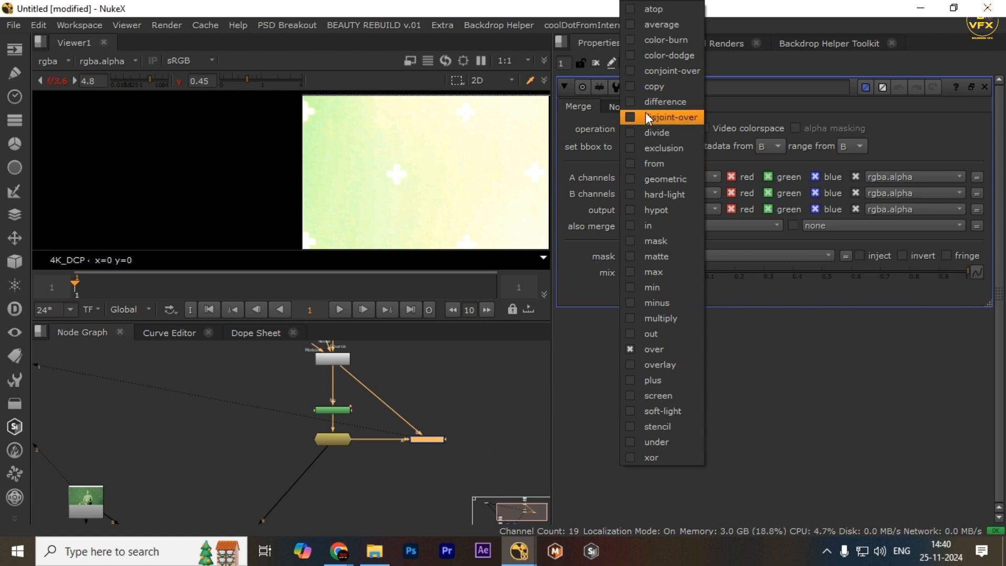
{"action": "left_click", "coordinate": [650, 99]}
{"action": "scroll", "coordinate": [474, 173], "scroll_direction": "down", "scroll_amount": 2}
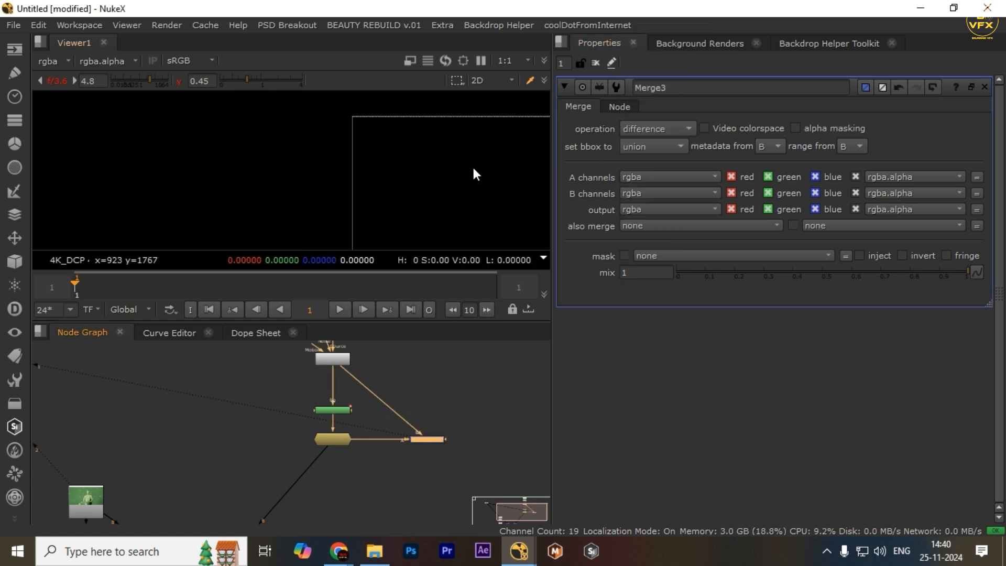
{"action": "scroll", "coordinate": [487, 181], "scroll_direction": "up", "scroll_amount": 2}
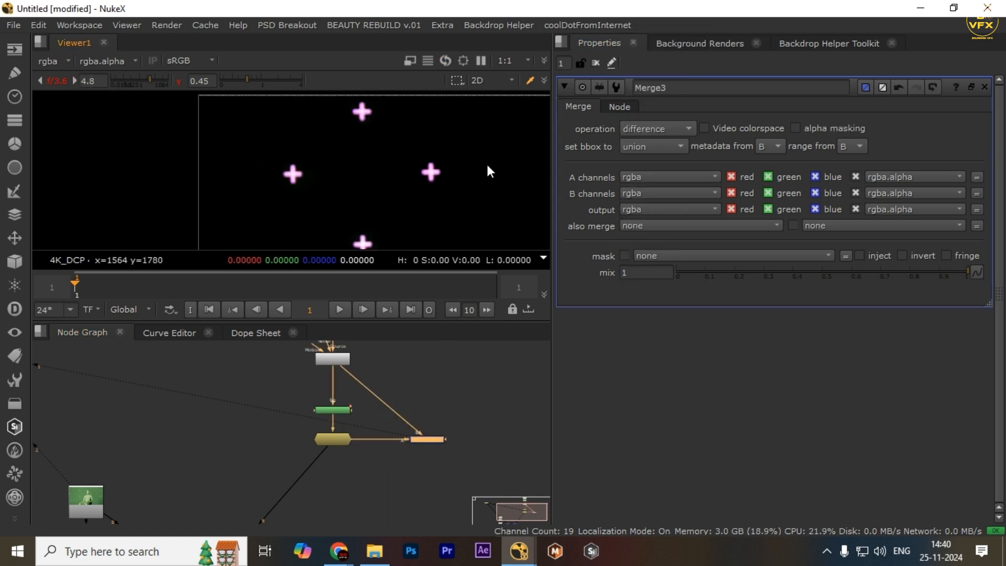
- Toggle the alpha channel display of the difference merge and examine the area around the marker crosses
{"action": "key", "text": "a"}
{"action": "key", "text": "a"}
{"action": "key", "text": "a"}
{"action": "key", "text": "a"}
{"action": "key", "text": "a"}
{"action": "key", "text": "a"}
{"action": "left_click_drag", "start_coordinate": [315, 154], "coordinate": [491, 203]}
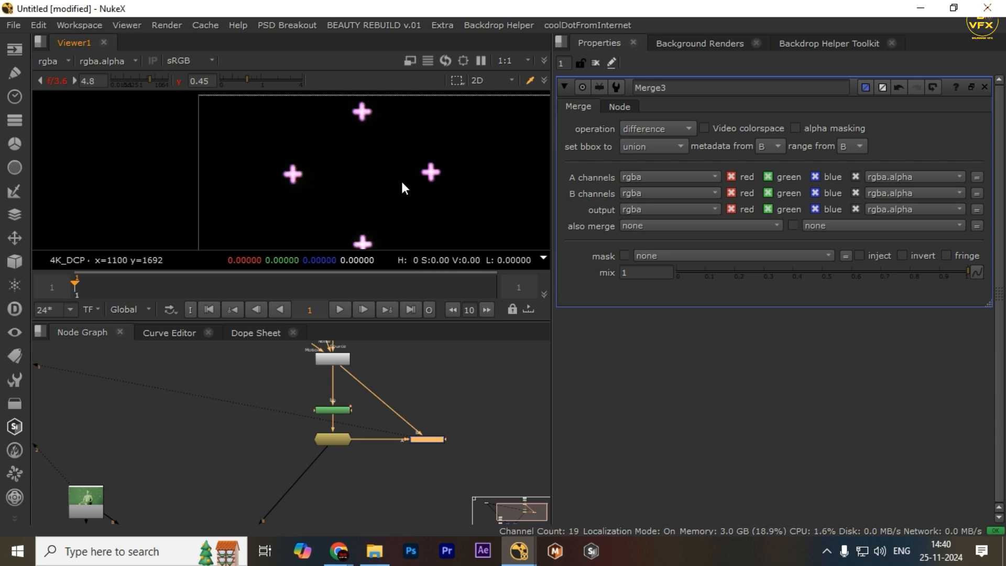
- Check the color and alpha channels of the difference merge around the marker crosses, and delete the Merge3 node
{"action": "left_click_drag", "start_coordinate": [321, 164], "coordinate": [435, 184]}
{"action": "scroll", "coordinate": [392, 174], "scroll_direction": "down", "scroll_amount": 2}
{"action": "middle_click_drag", "start_coordinate": [389, 175], "coordinate": [386, 141]}
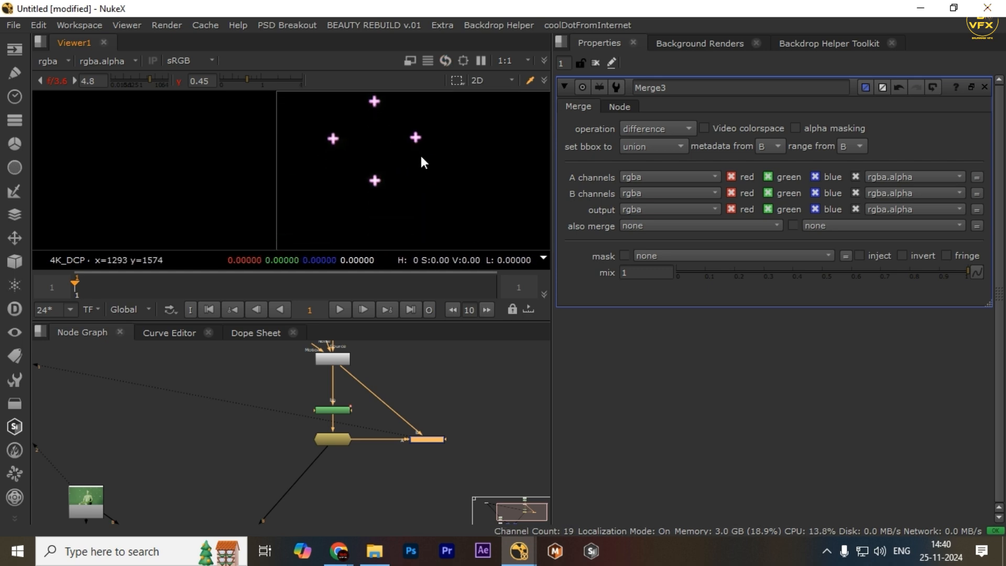
{"action": "key", "text": "a"}
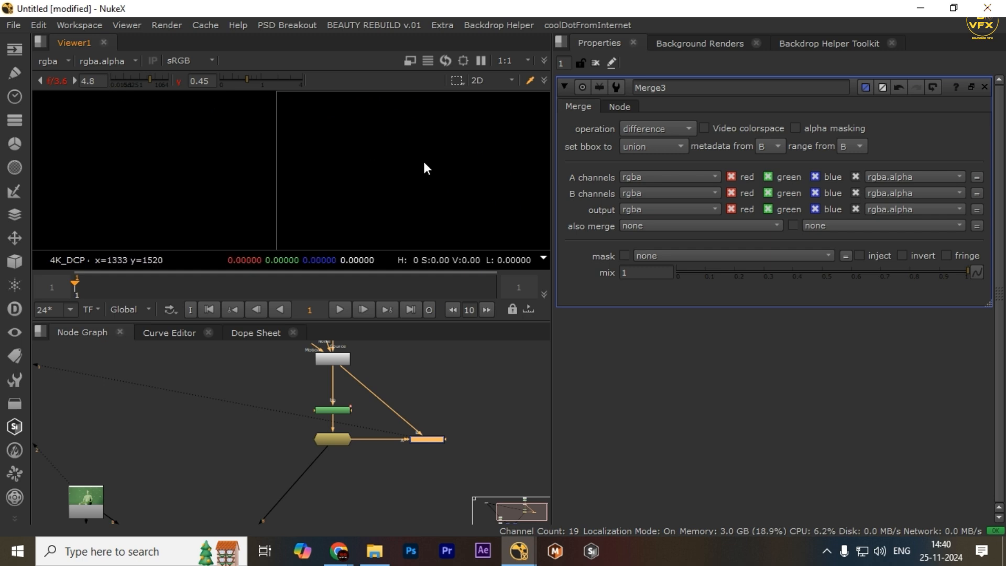
{"action": "key", "text": "a"}
{"action": "scroll", "coordinate": [390, 440], "scroll_direction": "up", "scroll_amount": 2}
{"action": "key", "text": "Delete"}
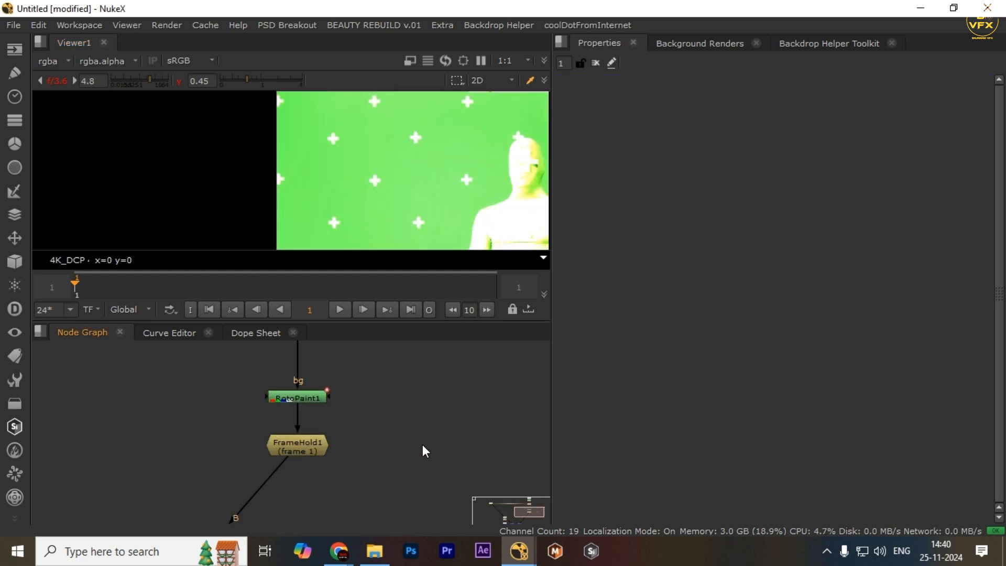
- Add a Difference keyer node, connect its A input to FrameHold1 and its B input to Denoise1, and view it
{"action": "key", "text": "Tab"}
{"action": "type", "text": "dif"}
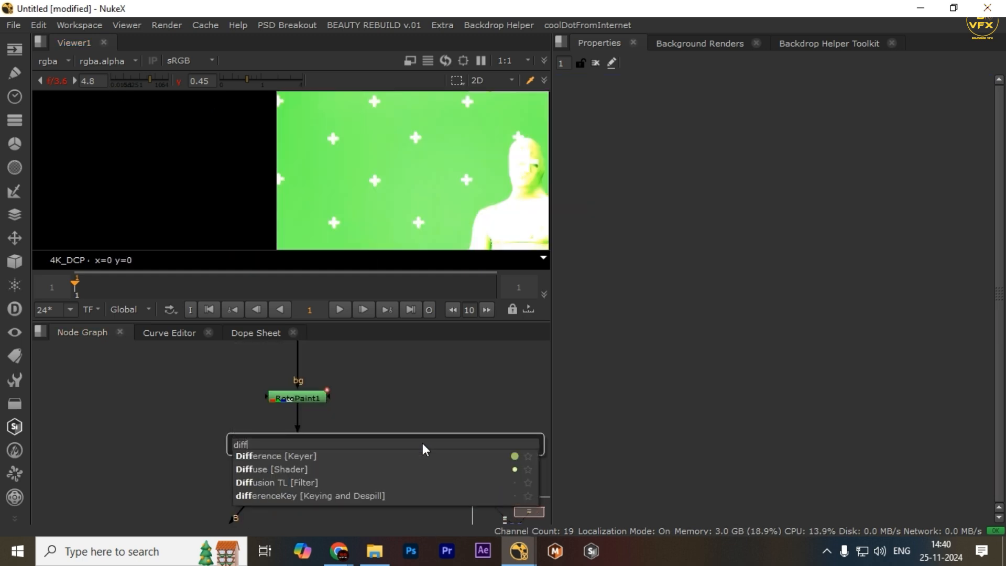
{"action": "key", "text": "Return"}
{"action": "left_click_drag", "start_coordinate": [412, 432], "coordinate": [339, 442]}
{"action": "scroll", "coordinate": [407, 452], "scroll_direction": "down", "scroll_amount": 2}
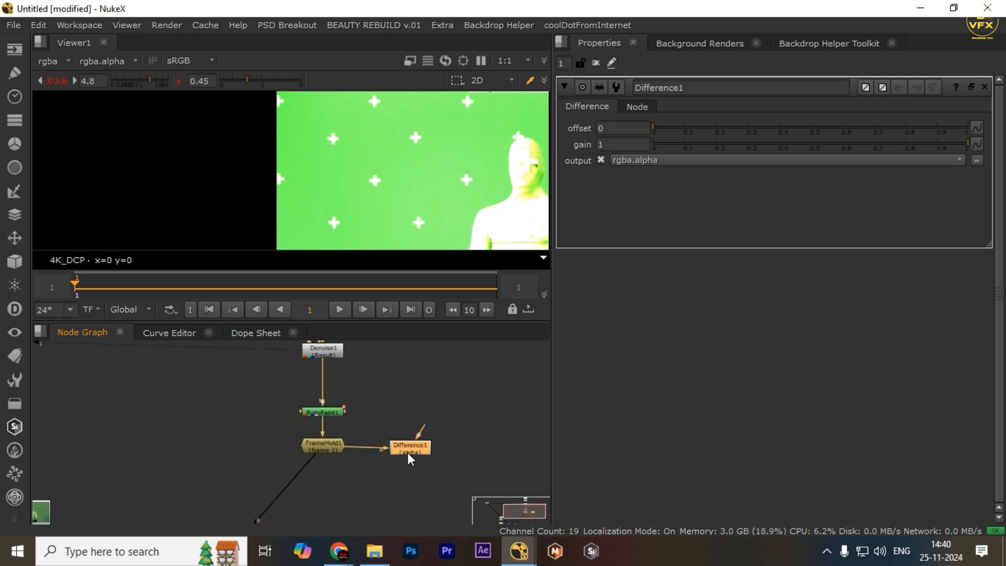
{"action": "left_click_drag", "start_coordinate": [432, 430], "coordinate": [335, 354]}
{"action": "left_click_drag", "start_coordinate": [471, 413], "coordinate": [389, 471]}
{"action": "key", "text": "1"}
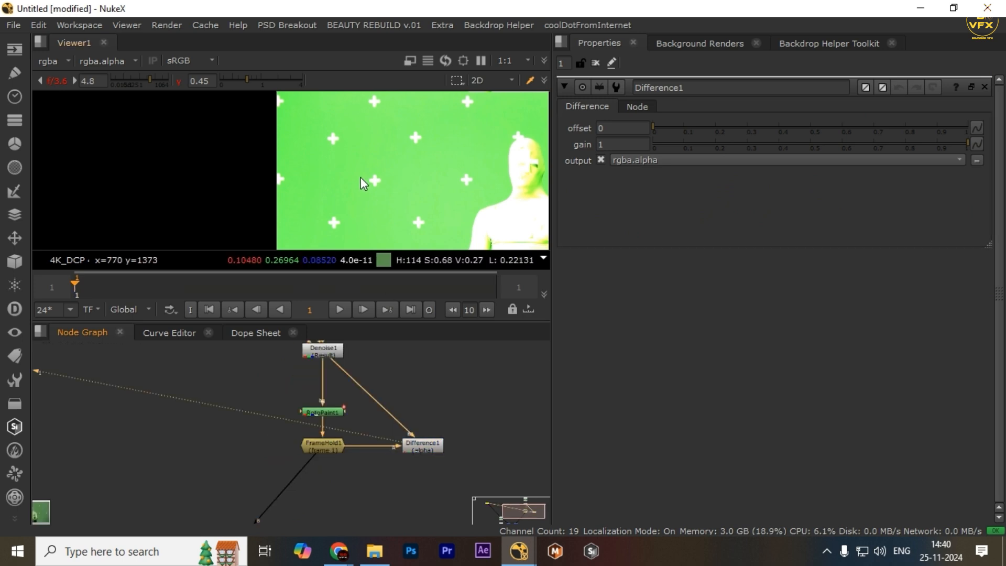
{"action": "key", "text": "a"}
{"action": "left_click", "coordinate": [638, 146]}
{"action": "type", "text": "11111111"}
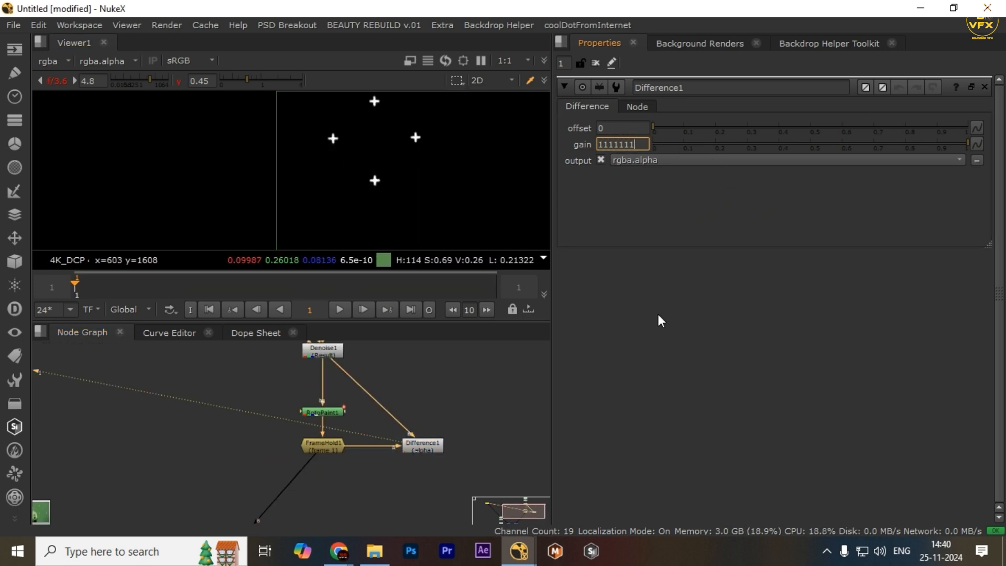
{"action": "key", "text": "Return"}
{"action": "left_click", "coordinate": [645, 145]}
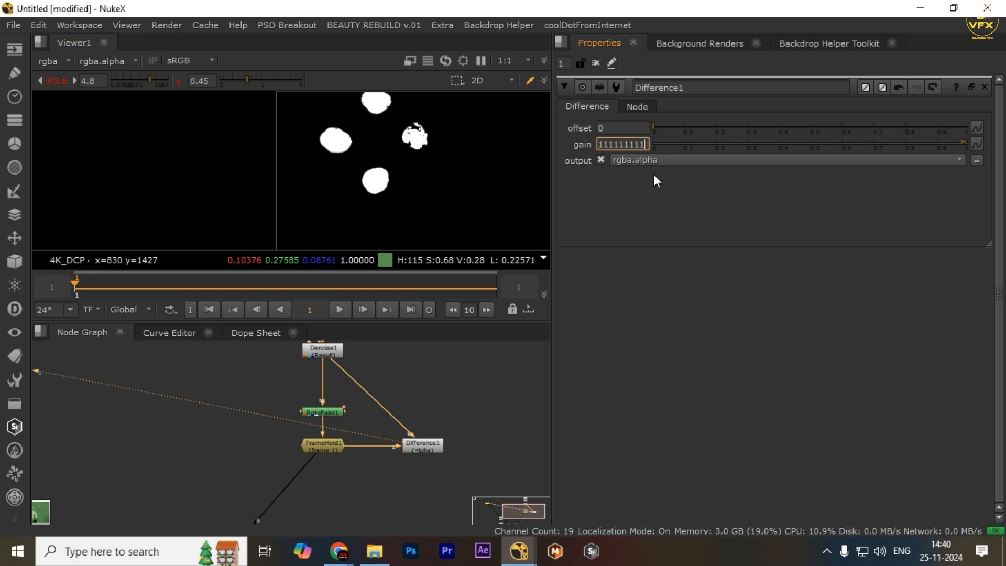
{"action": "type", "text": "1"}
{"action": "key", "text": "Return"}
{"action": "left_click", "coordinate": [649, 146]}
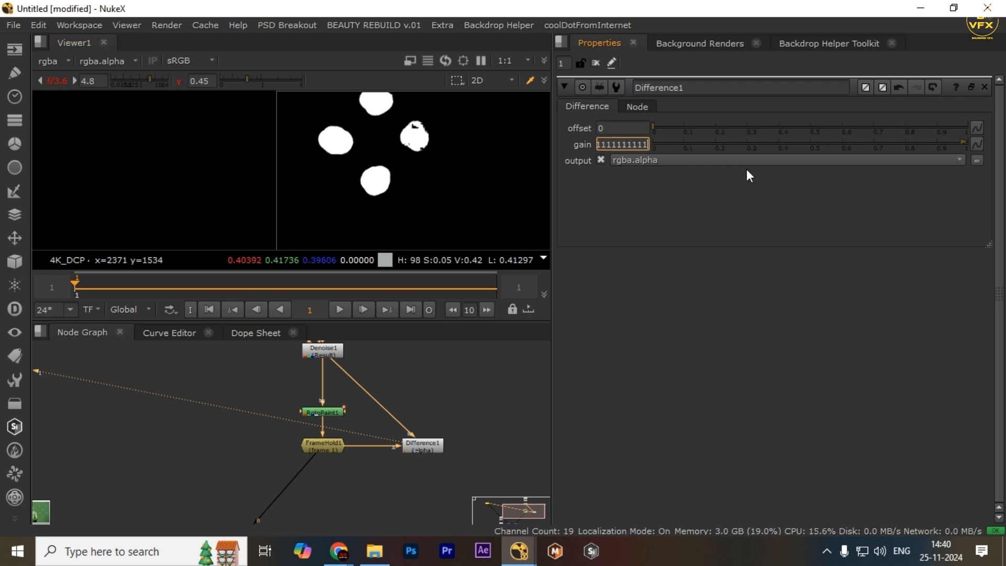
{"action": "type", "text": "2"}
{"action": "key", "text": "Return"}
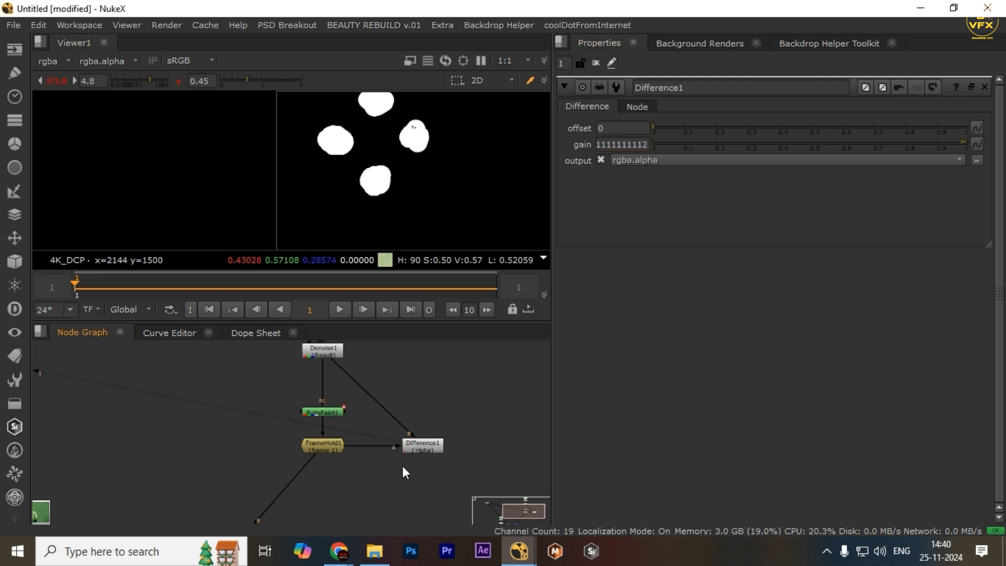
- Add a Keymix node and connect one of its inputs to Merge2
{"action": "scroll", "coordinate": [402, 466], "scroll_direction": "down", "scroll_amount": 3}
{"action": "middle_click_drag", "start_coordinate": [238, 518], "coordinate": [314, 429]}
{"action": "scroll", "coordinate": [378, 454], "scroll_direction": "up", "scroll_amount": 4}
{"action": "scroll", "coordinate": [382, 459], "scroll_direction": "down", "scroll_amount": 2}
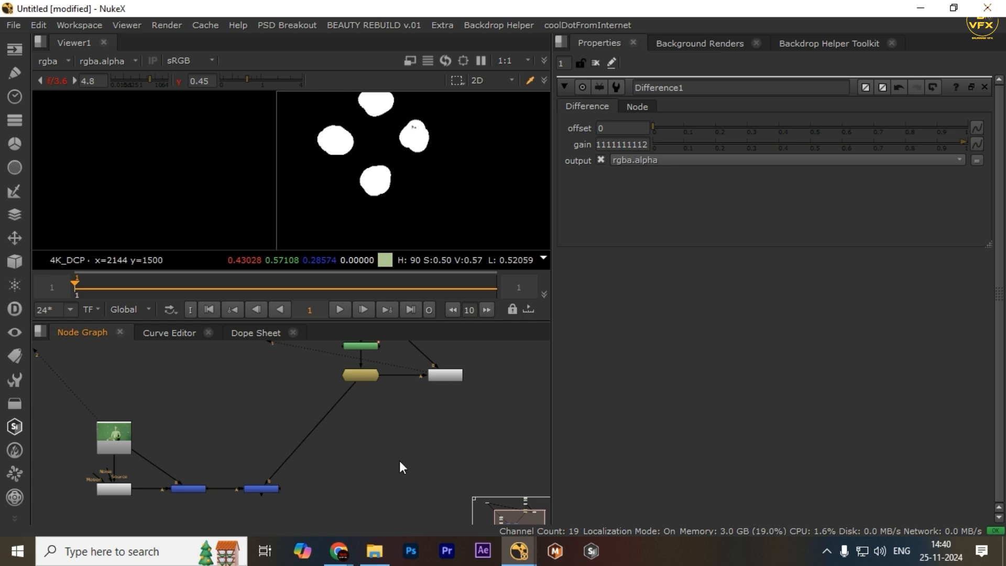
{"action": "key", "text": "Tab"}
{"action": "type", "text": "keym"}
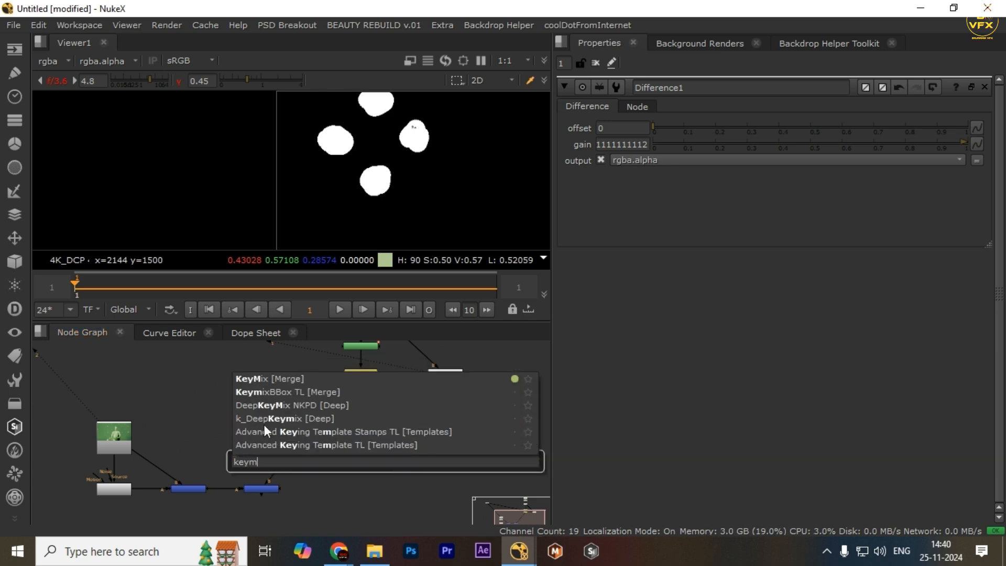
{"action": "left_click", "coordinate": [263, 381]}
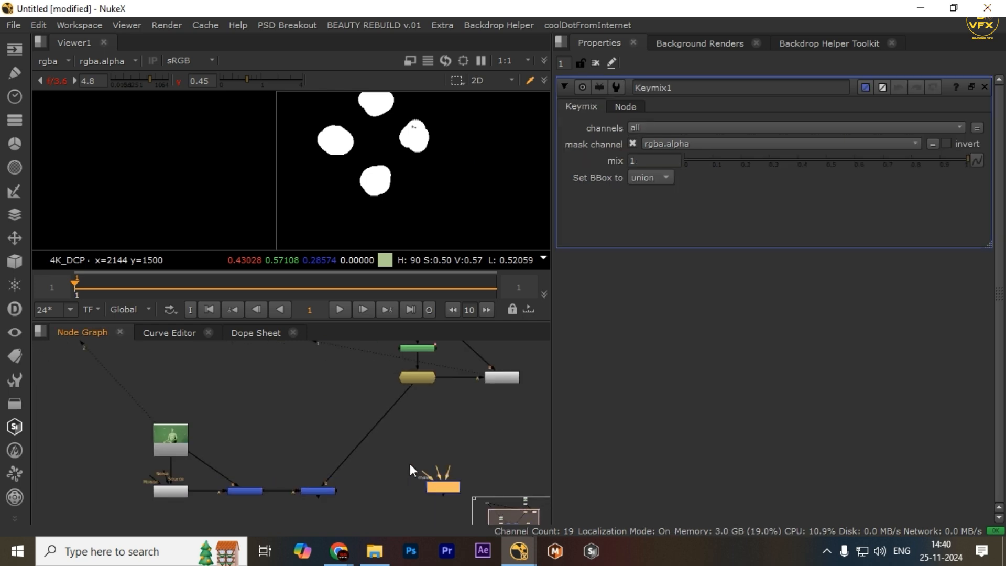
{"action": "left_click_drag", "start_coordinate": [438, 473], "coordinate": [322, 495]}
{"action": "scroll", "coordinate": [321, 494], "scroll_direction": "up", "scroll_amount": 2}
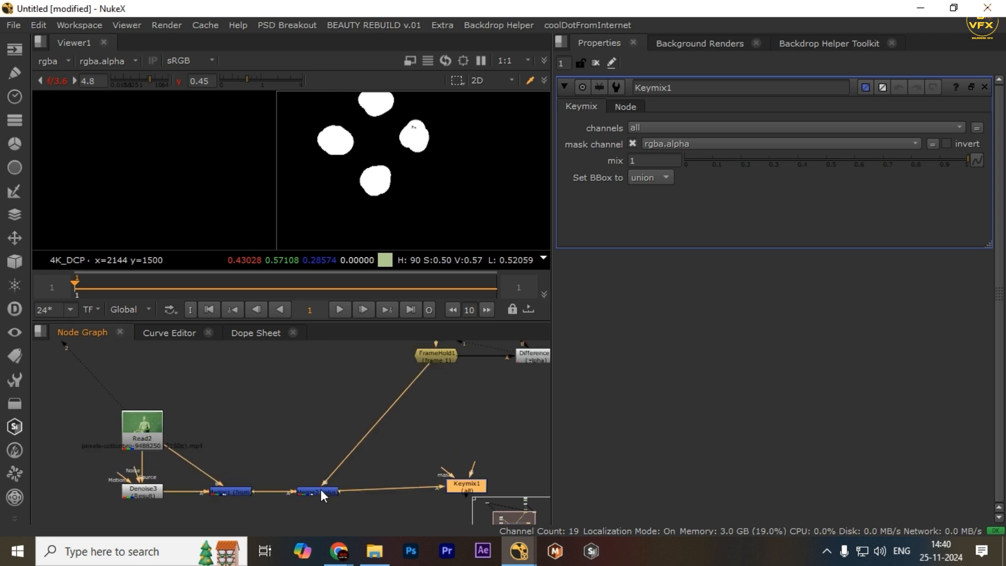
- View Merge2 in RGB and reset the viewer gamma to 1
{"action": "scroll", "coordinate": [329, 492], "scroll_direction": "down", "scroll_amount": 2}
{"action": "left_click_drag", "start_coordinate": [285, 467], "coordinate": [343, 515]}
{"action": "key", "text": "1"}
{"action": "key", "text": "a"}
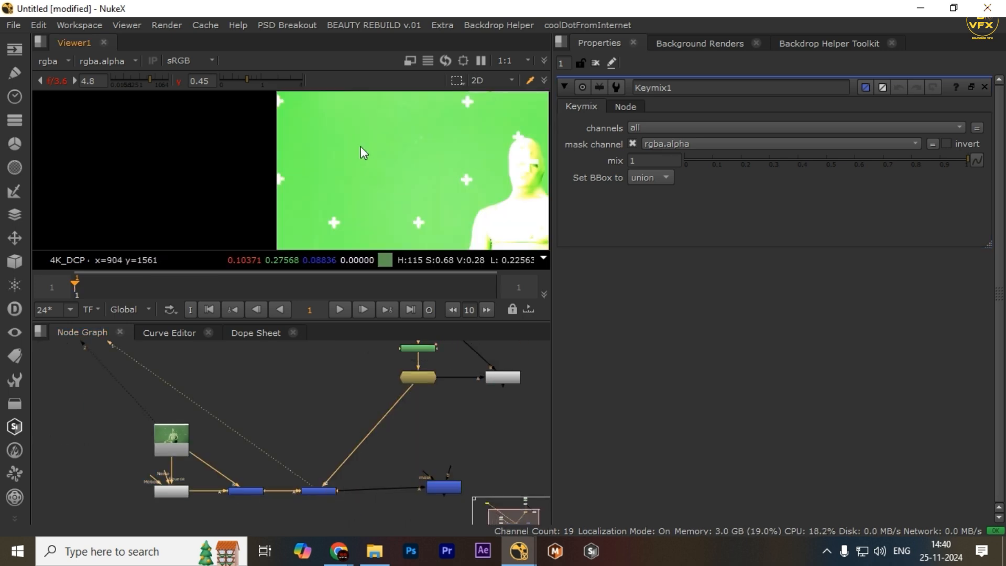
{"action": "left_click", "coordinate": [178, 81]}
- Disconnect the Keymix from Merge2, set it aside, and align Merge2 directly beneath FrameHold1
{"action": "middle_click_drag", "start_coordinate": [438, 490], "coordinate": [369, 457]}
{"action": "scroll", "coordinate": [369, 457], "scroll_direction": "up", "scroll_amount": 1}
{"action": "left_click_drag", "start_coordinate": [369, 457], "coordinate": [298, 502]}
{"action": "scroll", "coordinate": [297, 502], "scroll_direction": "down", "scroll_amount": 2}
{"action": "left_click_drag", "start_coordinate": [253, 473], "coordinate": [362, 526]}
{"action": "left_click", "coordinate": [414, 394]}
{"action": "scroll", "coordinate": [414, 394], "scroll_direction": "down", "scroll_amount": 1}
{"action": "middle_click_drag", "start_coordinate": [382, 443], "coordinate": [380, 390]}
{"action": "left_click", "coordinate": [286, 467]}
{"action": "middle_click_drag", "start_coordinate": [417, 426], "coordinate": [388, 465]}
- Add an Invert node below Difference1 and connect its input to Difference1
{"action": "left_click", "coordinate": [400, 406]}
{"action": "key", "text": "Tab"}
{"action": "type", "text": "invert"}
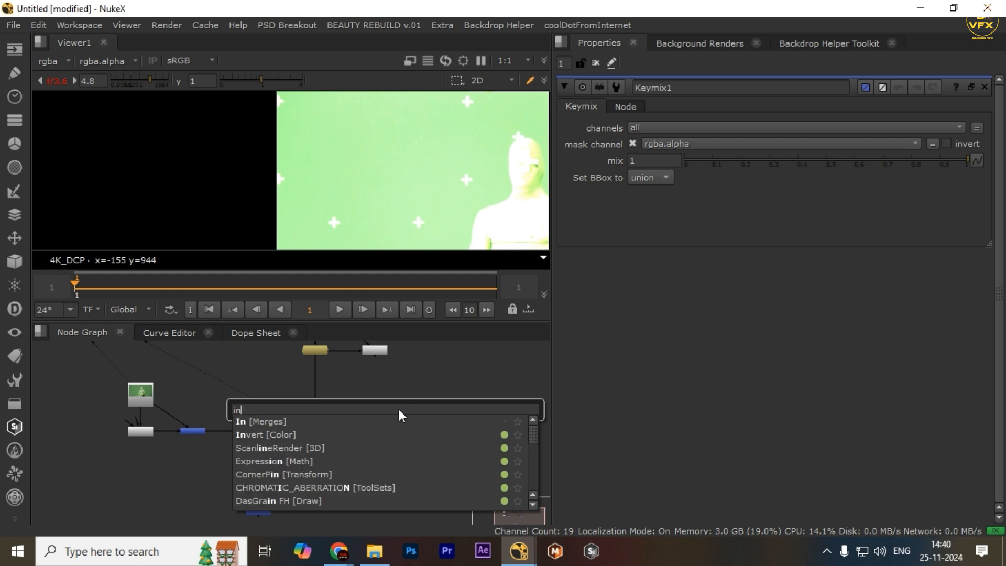
{"action": "left_click", "coordinate": [246, 420]}
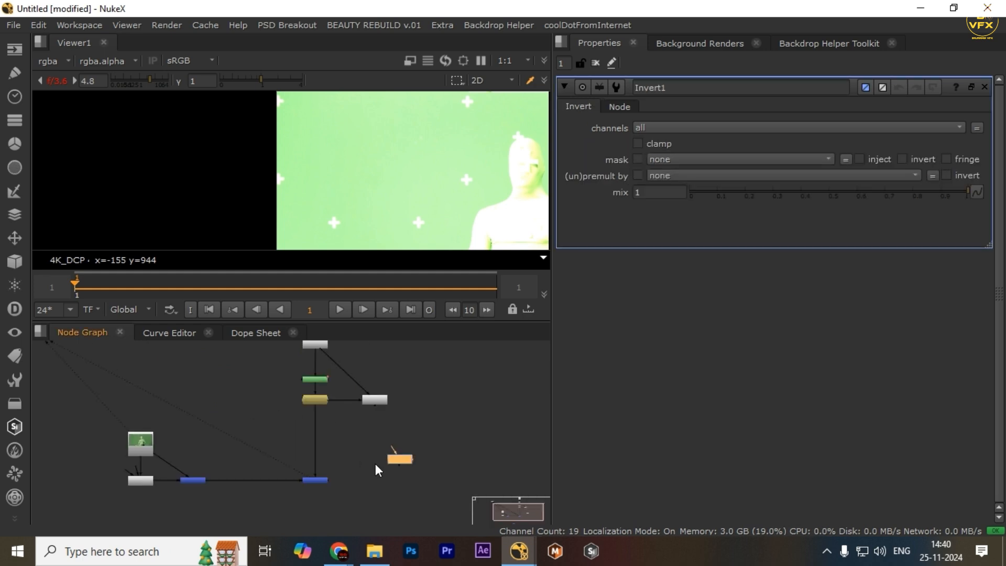
{"action": "scroll", "coordinate": [388, 451], "scroll_direction": "up", "scroll_amount": 3}
{"action": "left_click_drag", "start_coordinate": [398, 442], "coordinate": [370, 364]}
{"action": "left_click_drag", "start_coordinate": [411, 457], "coordinate": [322, 420]}
- View Invert1 with the viewer gain reset to 1 and check its alpha channel against its RGB
{"action": "key", "text": "1"}
{"action": "left_click", "coordinate": [322, 420]}
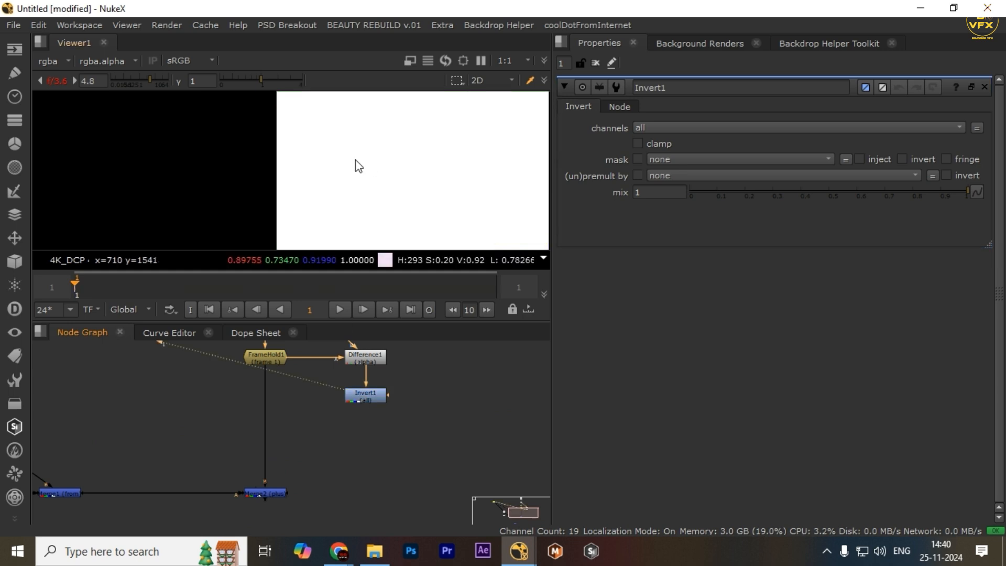
{"action": "scroll", "coordinate": [355, 164], "scroll_direction": "down", "scroll_amount": 2}
{"action": "left_click", "coordinate": [150, 79], "text": "ctrl"}
{"action": "scroll", "coordinate": [292, 143], "scroll_direction": "down", "scroll_amount": 4}
{"action": "key", "text": "a"}
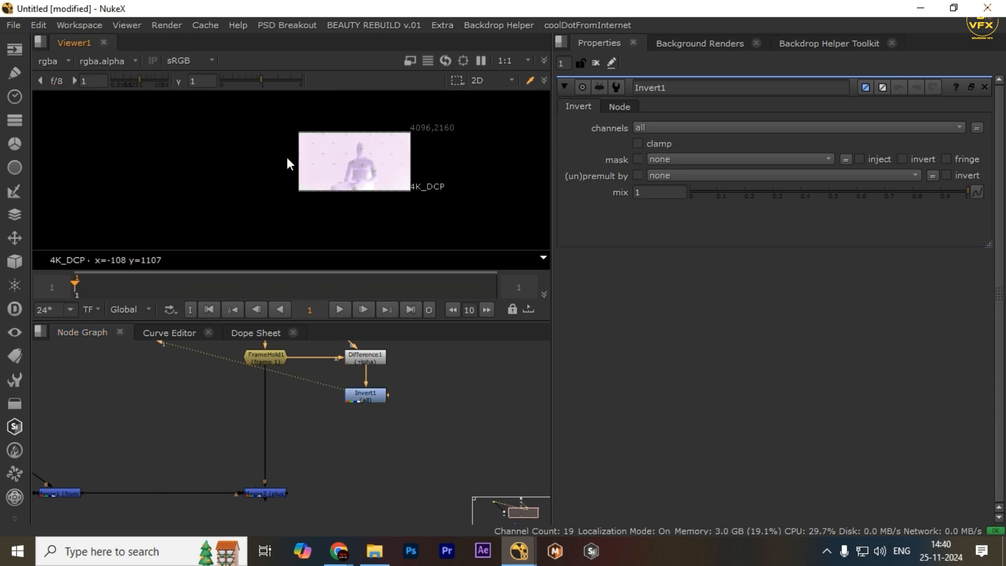
{"action": "key", "text": "a"}
{"action": "left_click_drag", "start_coordinate": [224, 139], "coordinate": [320, 149]}
{"action": "scroll", "coordinate": [320, 149], "scroll_direction": "up", "scroll_amount": 3}
{"action": "key", "text": "a"}
{"action": "scroll", "coordinate": [357, 434], "scroll_direction": "up", "scroll_amount": 1}
- Connect Merge2's mask input to Invert1 and route the connection through a dot
{"action": "middle_click_drag", "start_coordinate": [282, 516], "coordinate": [343, 494]}
{"action": "scroll", "coordinate": [359, 431], "scroll_direction": "up", "scroll_amount": 1}
{"action": "left_click_drag", "start_coordinate": [362, 470], "coordinate": [442, 350]}
{"action": "left_click_drag", "start_coordinate": [389, 415], "coordinate": [445, 488], "text": "ctrl"}
{"action": "scroll", "coordinate": [445, 488], "scroll_direction": "down", "scroll_amount": 2}
{"action": "middle_click_drag", "start_coordinate": [340, 483], "coordinate": [326, 422]}
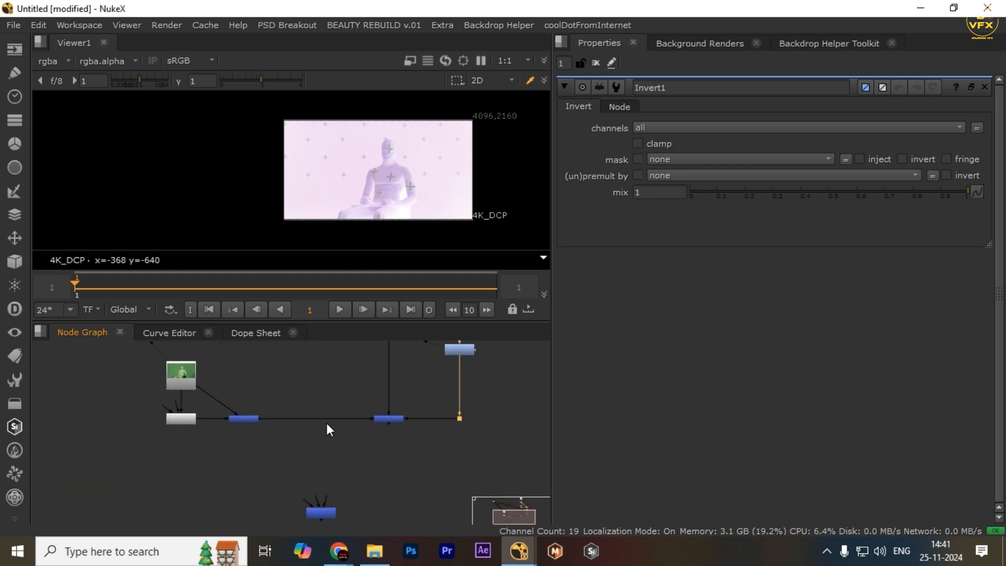
- View Merge2 in the maximized viewer and examine the patched area of the green screen up close
{"action": "scroll", "coordinate": [417, 448], "scroll_direction": "up", "scroll_amount": 2}
{"action": "middle_click_drag", "start_coordinate": [258, 465], "coordinate": [303, 470]}
{"action": "key", "text": "1"}
{"action": "left_click", "coordinate": [294, 459]}
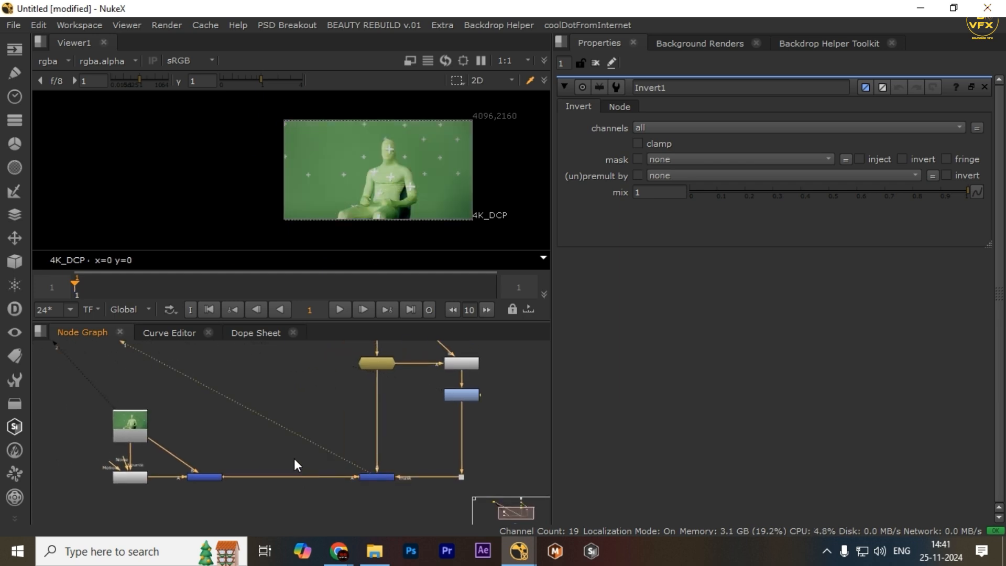
{"action": "scroll", "coordinate": [318, 129], "scroll_direction": "up", "scroll_amount": 9}
{"action": "key", "text": "space"}
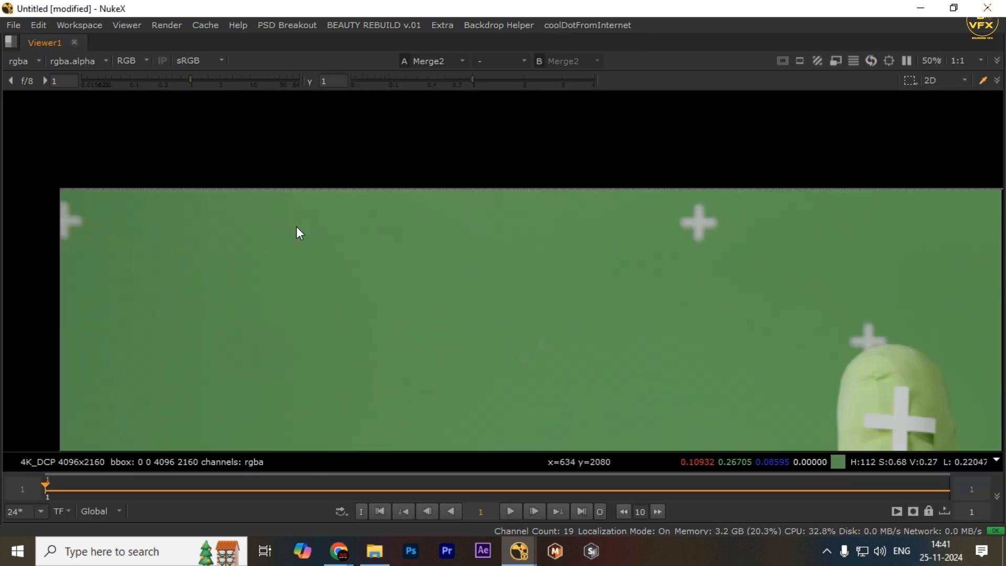
{"action": "scroll", "coordinate": [541, 260], "scroll_direction": "up", "scroll_amount": 6}
{"action": "scroll", "coordinate": [649, 284], "scroll_direction": "up", "scroll_amount": 3}
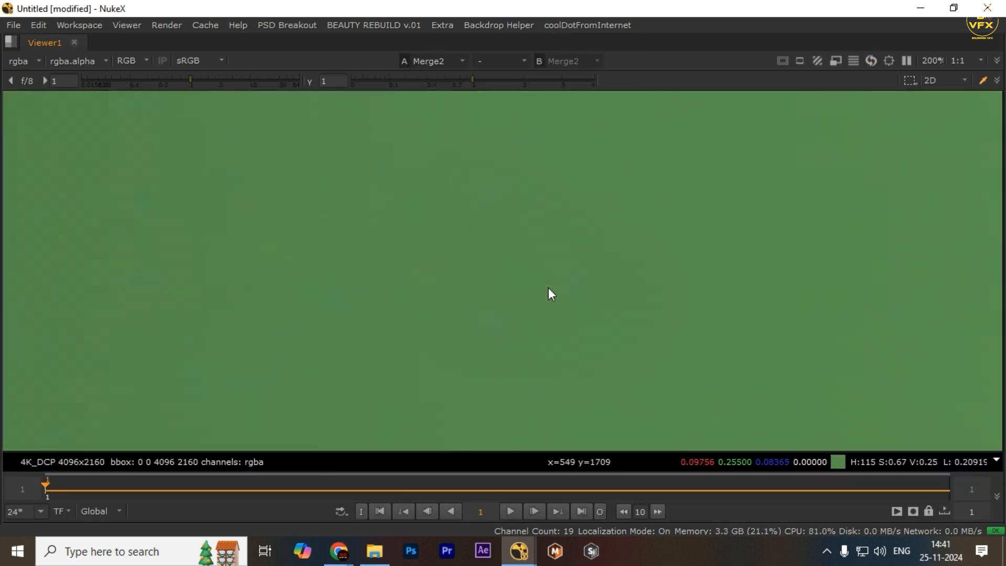
- Compare Merge2's grain with the second viewer input, using gamma 0.47, the blue channel and gain 3.6
{"action": "left_click", "coordinate": [434, 82]}
{"action": "key", "text": "2"}
{"action": "key", "text": "1"}
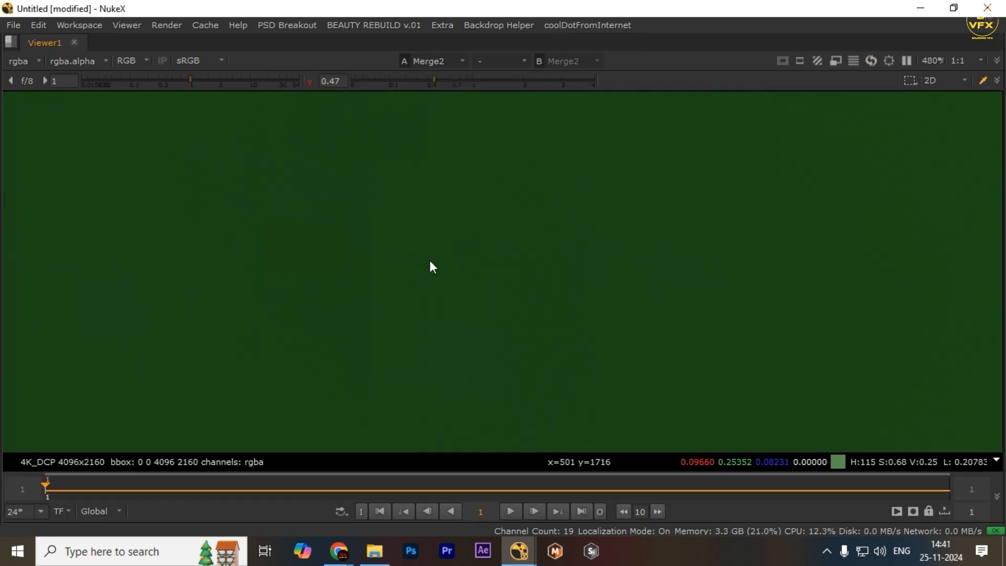
{"action": "scroll", "coordinate": [490, 288], "scroll_direction": "up", "scroll_amount": 1}
{"action": "key", "text": "b"}
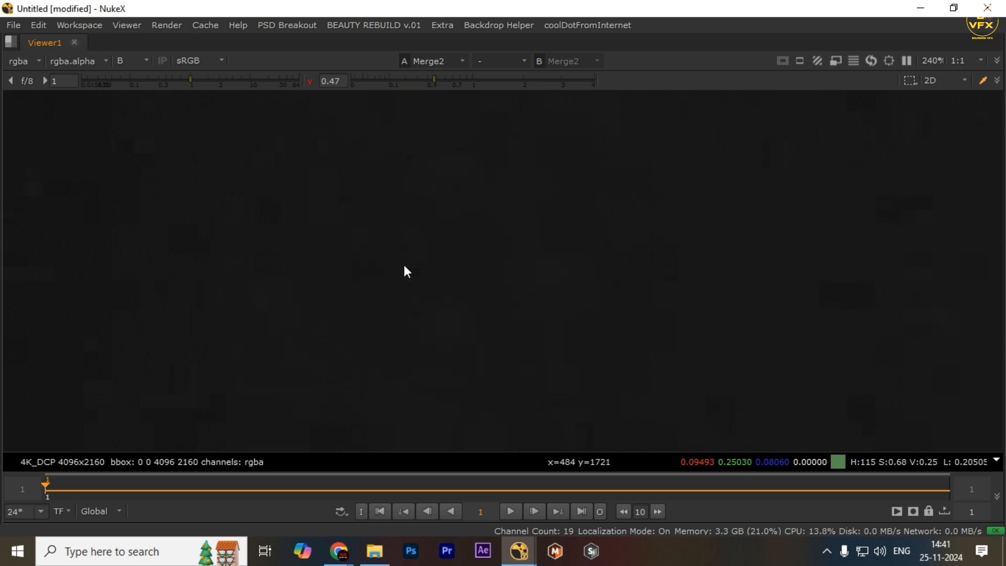
{"action": "left_click_drag", "start_coordinate": [205, 80], "coordinate": [223, 78]}
{"action": "key", "text": "2"}
{"action": "key", "text": "1"}
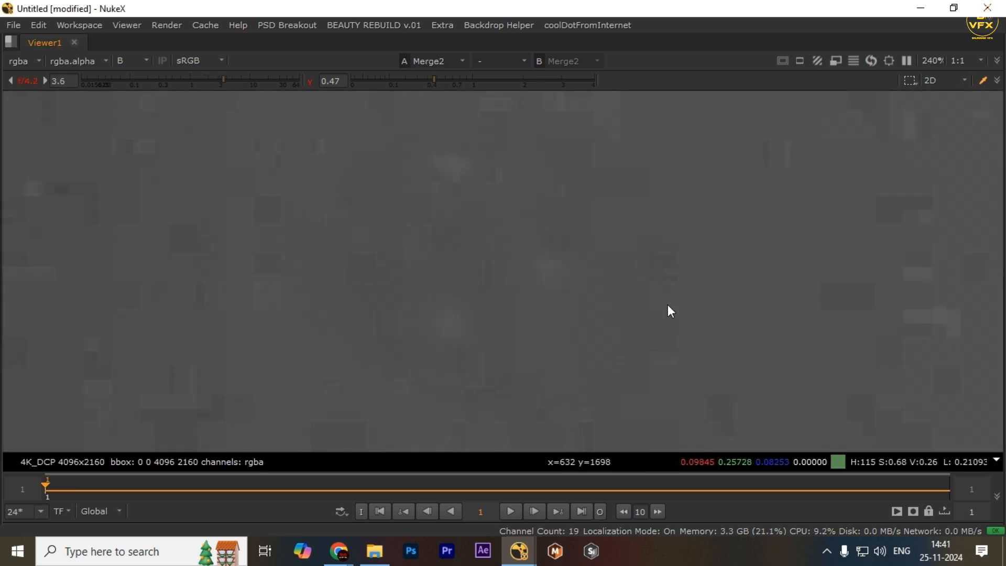
{"action": "key", "text": "2"}
{"action": "key", "text": "1"}
{"action": "left_click_drag", "start_coordinate": [331, 197], "coordinate": [510, 302]}
- Restore the full workspace and reposition the unconnected Keymix node below Merge2
{"action": "key", "text": "space"}
{"action": "scroll", "coordinate": [301, 409], "scroll_direction": "down", "scroll_amount": 3}
{"action": "middle_click_drag", "start_coordinate": [343, 457], "coordinate": [314, 423]}
{"action": "scroll", "coordinate": [314, 424], "scroll_direction": "up", "scroll_amount": 2}
{"action": "left_click_drag", "start_coordinate": [277, 507], "coordinate": [350, 491]}
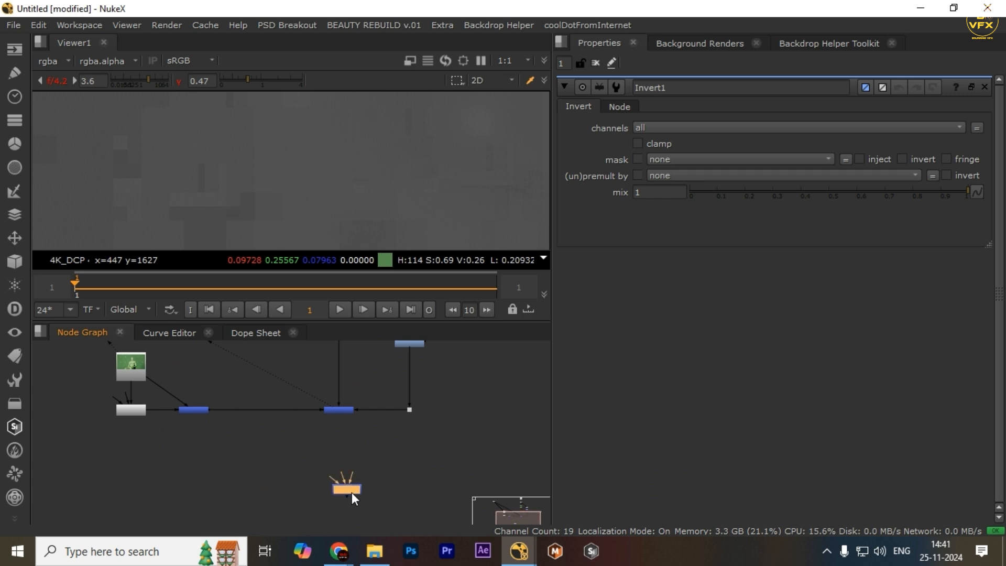
{"action": "scroll", "coordinate": [348, 489], "scroll_direction": "up", "scroll_amount": 2}
{"action": "scroll", "coordinate": [335, 492], "scroll_direction": "down", "scroll_amount": 2}
{"action": "middle_click_drag", "start_coordinate": [336, 491], "coordinate": [400, 482]}
- Add an F_ReGrain node beside the Keymix
{"action": "left_click", "coordinate": [334, 478]}
{"action": "key", "text": "Tab"}
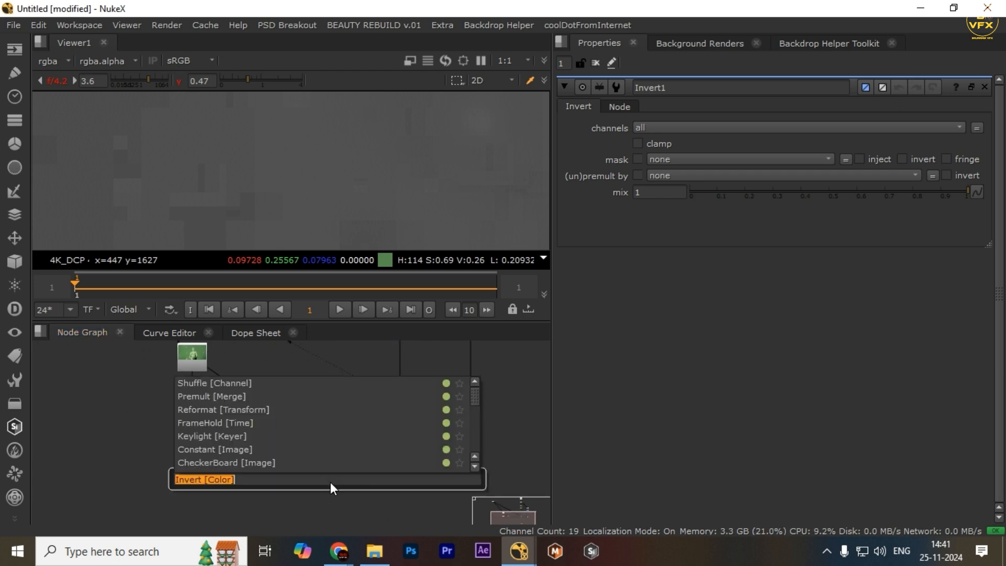
{"action": "type", "text": "fre"}
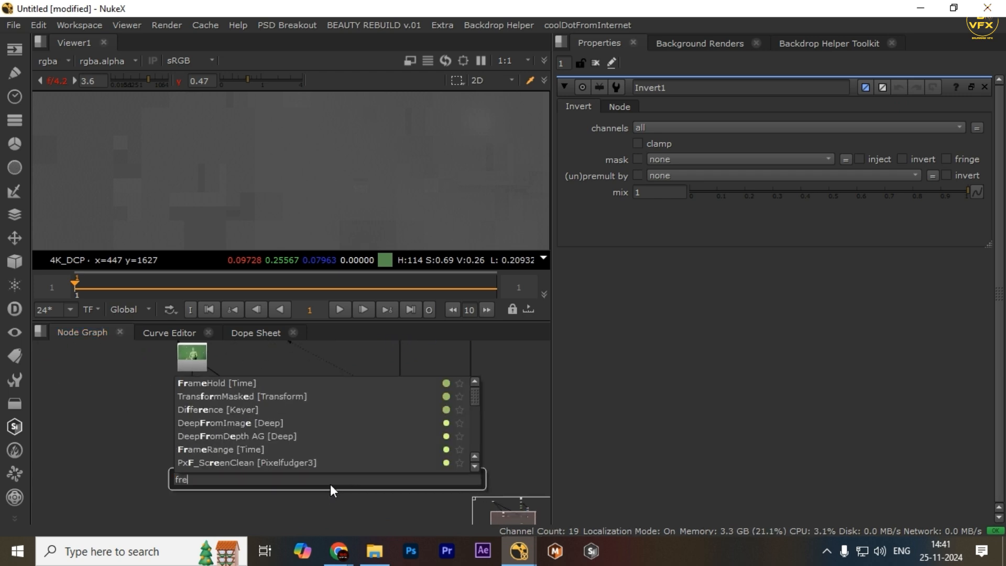
{"action": "key", "text": "ctrl+a"}
{"action": "type", "text": "f"}
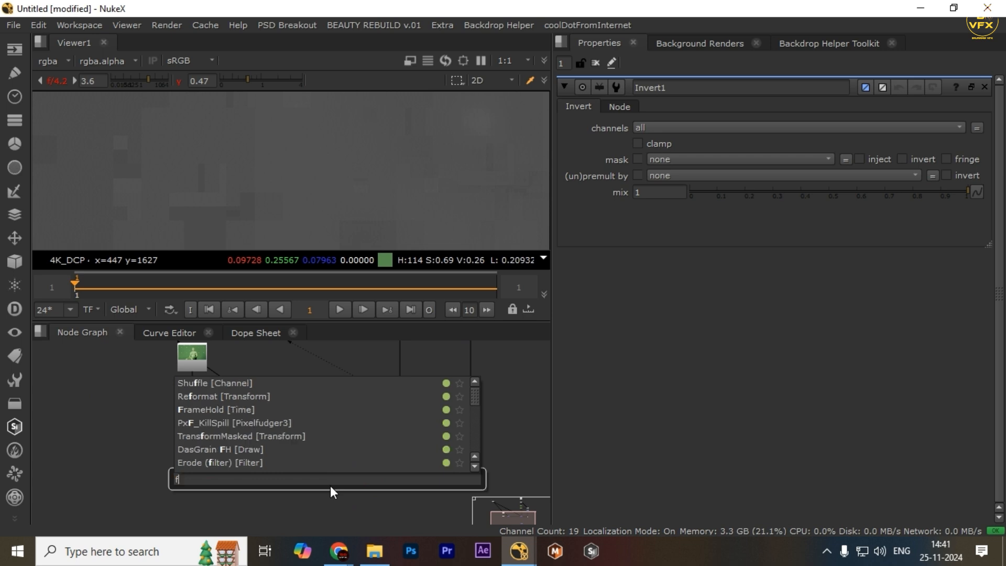
{"action": "type", "text": "re"}
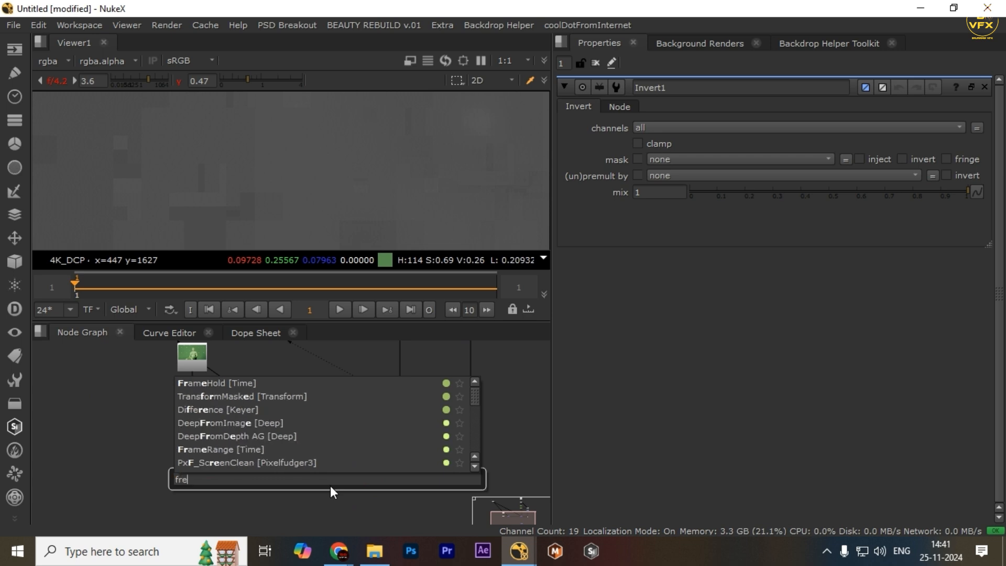
{"action": "key", "text": "ctrl+a"}
{"action": "type", "text": "fregr"}
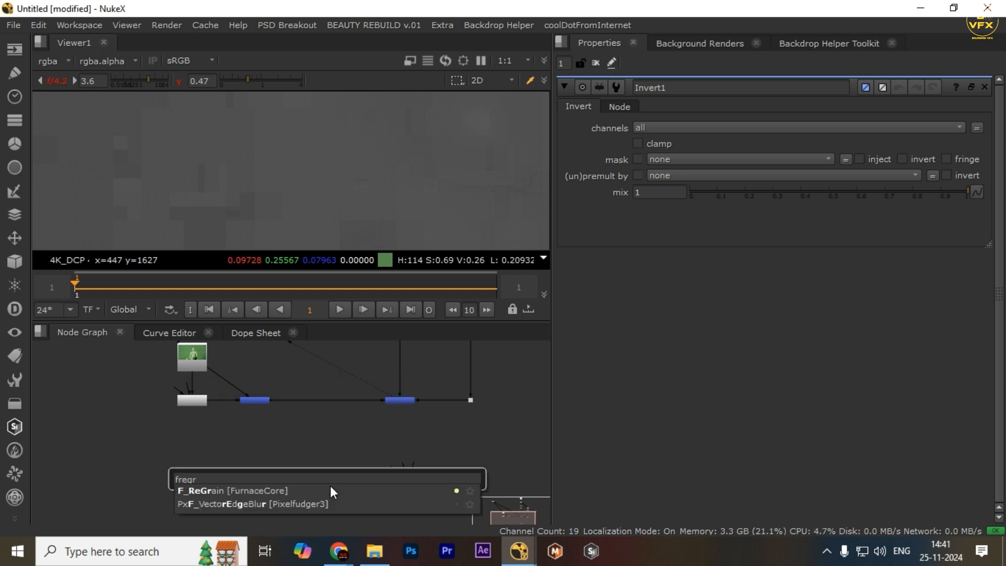
{"action": "key", "text": "Return"}
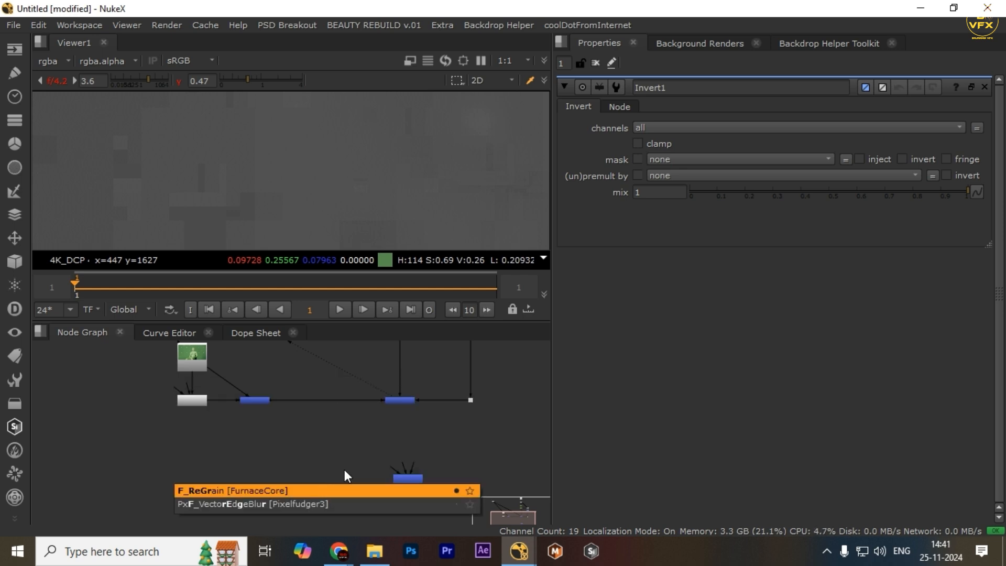
{"action": "key", "text": "Return"}
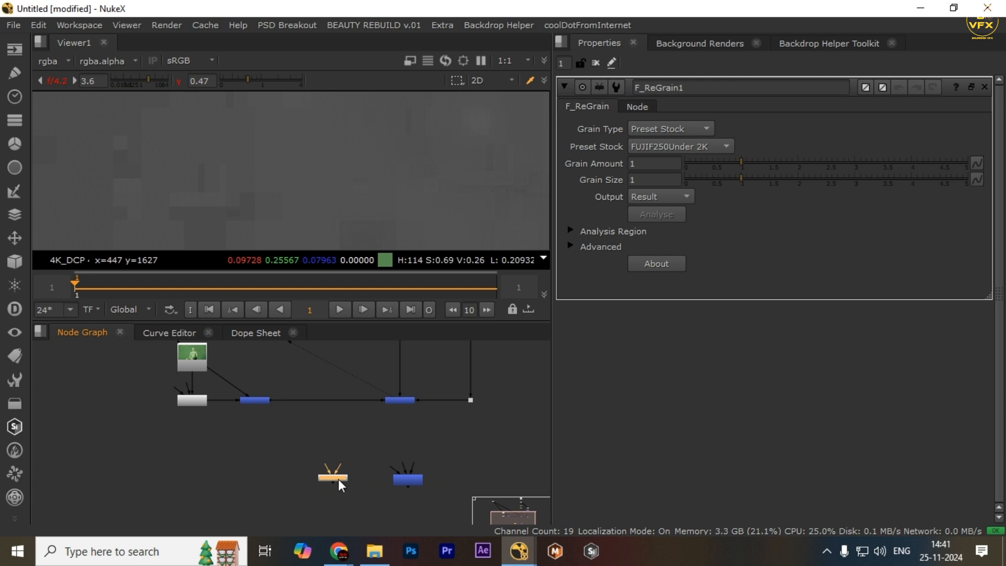
- Connect an F_ReGrain1 input to Merge2 and adjust the Keymix's placement beside the regrain node
{"action": "scroll", "coordinate": [338, 479], "scroll_direction": "up", "scroll_amount": 3}
{"action": "left_click_drag", "start_coordinate": [337, 479], "coordinate": [435, 361]}
{"action": "scroll", "coordinate": [333, 476], "scroll_direction": "down", "scroll_amount": 4}
{"action": "scroll", "coordinate": [343, 469], "scroll_direction": "up", "scroll_amount": 4}
{"action": "scroll", "coordinate": [442, 487], "scroll_direction": "down", "scroll_amount": 1}
{"action": "left_click_drag", "start_coordinate": [442, 489], "coordinate": [462, 479]}
{"action": "scroll", "coordinate": [343, 468], "scroll_direction": "down", "scroll_amount": 3}
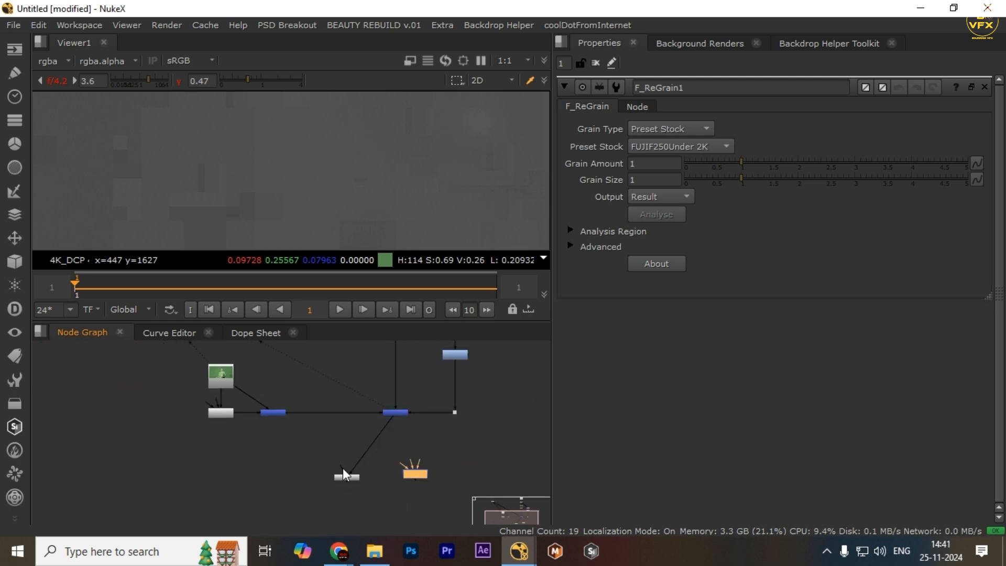
- Connect F_ReGrain1's Grain input to the source plate and insert a FrameHold with first frame 1 in that connection
{"action": "left_click_drag", "start_coordinate": [342, 467], "coordinate": [232, 381]}
{"action": "left_click", "coordinate": [278, 459]}
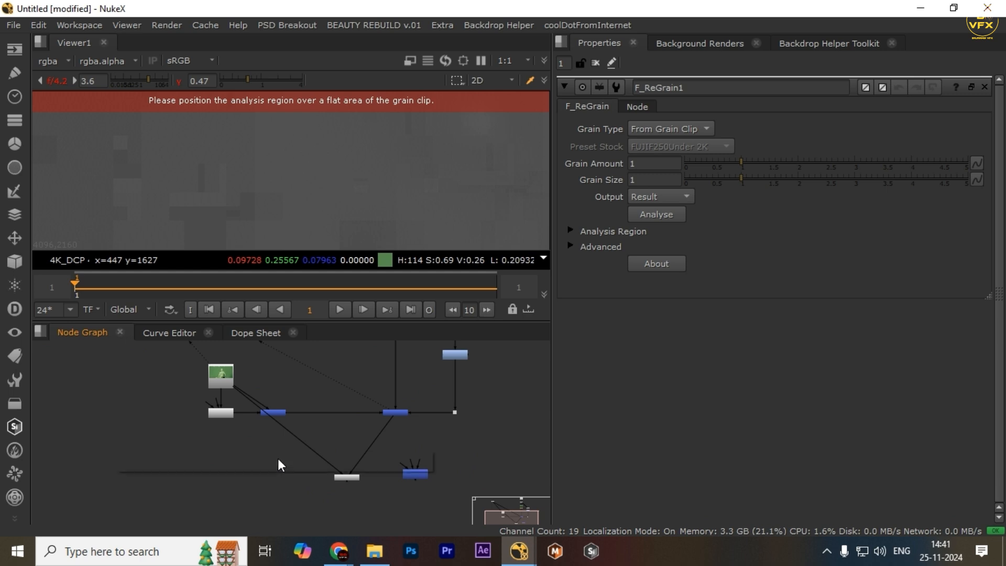
{"action": "key", "text": "Tab"}
{"action": "type", "text": "fra"}
{"action": "key", "text": "Return"}
{"action": "left_click_drag", "start_coordinate": [277, 458], "coordinate": [310, 464]}
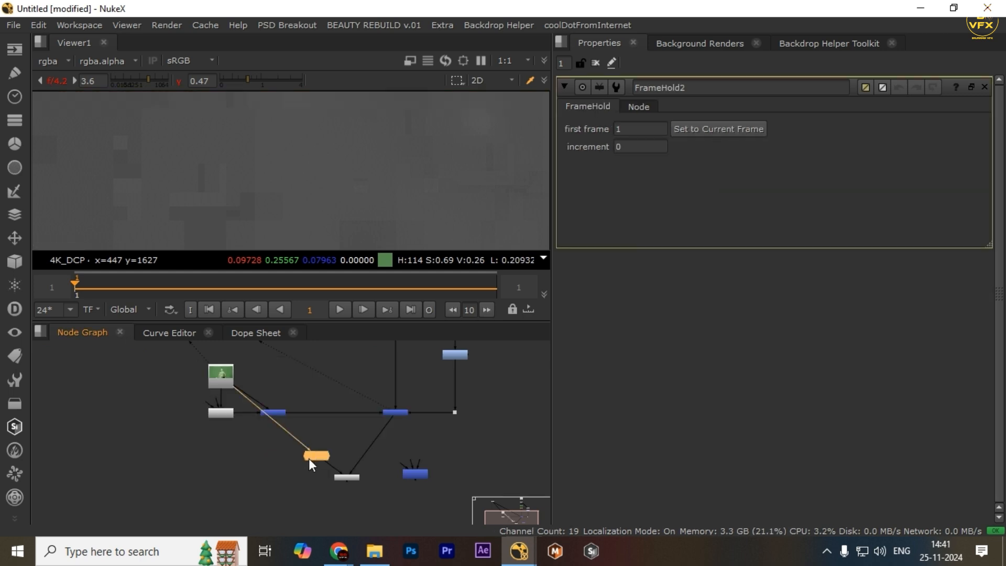
- Move F_ReGrain1's analysis region from the actor's shoulder onto a flat area of the backdrop between the markers
{"action": "double_click", "coordinate": [347, 480]}
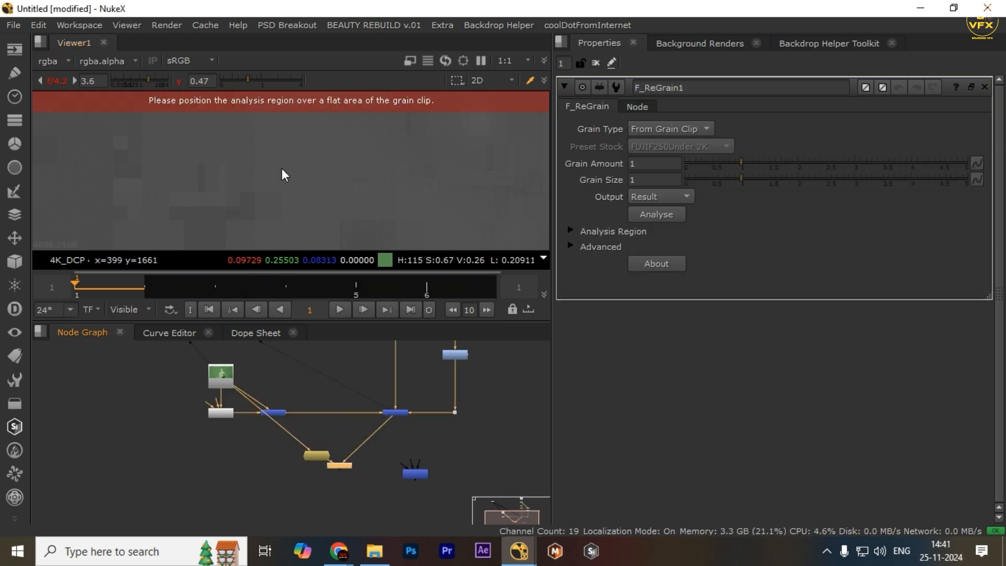
{"action": "key", "text": "space"}
{"action": "scroll", "coordinate": [284, 168], "scroll_direction": "down", "scroll_amount": 10}
{"action": "scroll", "coordinate": [377, 267], "scroll_direction": "up", "scroll_amount": 4}
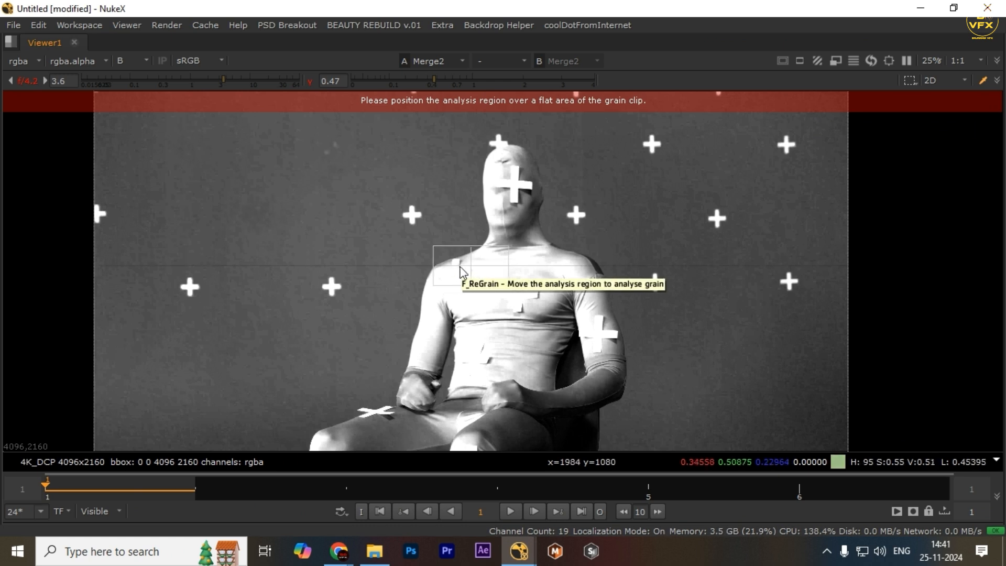
{"action": "left_click_drag", "start_coordinate": [471, 265], "coordinate": [253, 164]}
{"action": "key", "text": "1"}
{"action": "key", "text": "space"}
- Connect Keymix1's A input to F_ReGrain1, its B input to Merge2, and its mask input to the marker matte branch
{"action": "scroll", "coordinate": [395, 460], "scroll_direction": "up", "scroll_amount": 3}
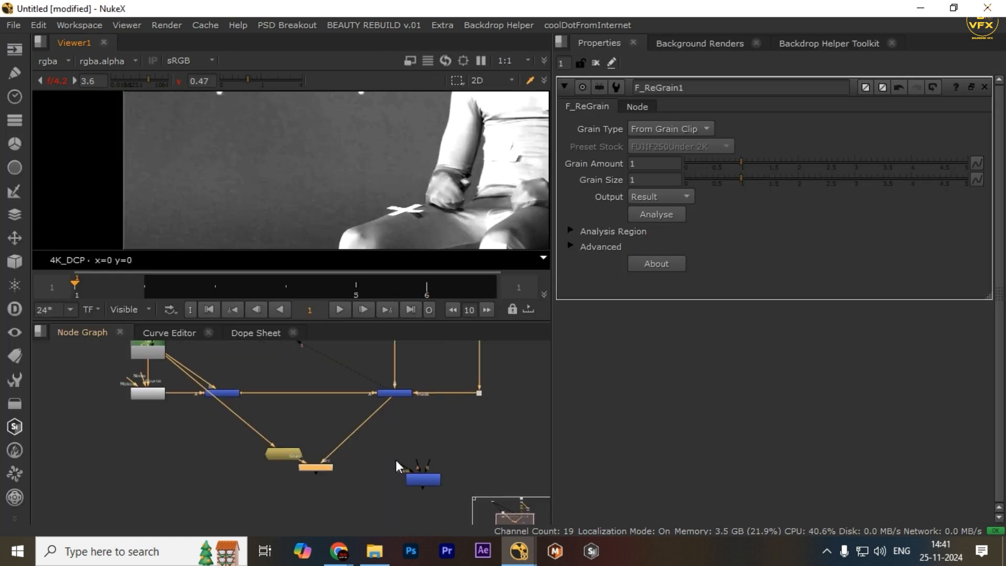
{"action": "left_click_drag", "start_coordinate": [424, 461], "coordinate": [314, 473]}
{"action": "left_click_drag", "start_coordinate": [429, 468], "coordinate": [394, 382]}
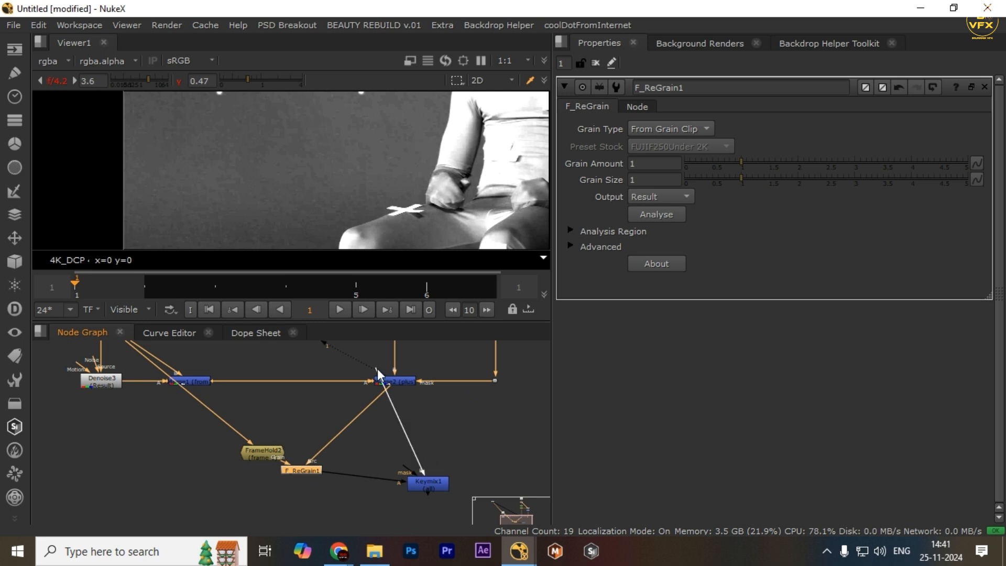
{"action": "left_click_drag", "start_coordinate": [430, 483], "coordinate": [397, 483]}
{"action": "scroll", "coordinate": [376, 472], "scroll_direction": "down", "scroll_amount": 3}
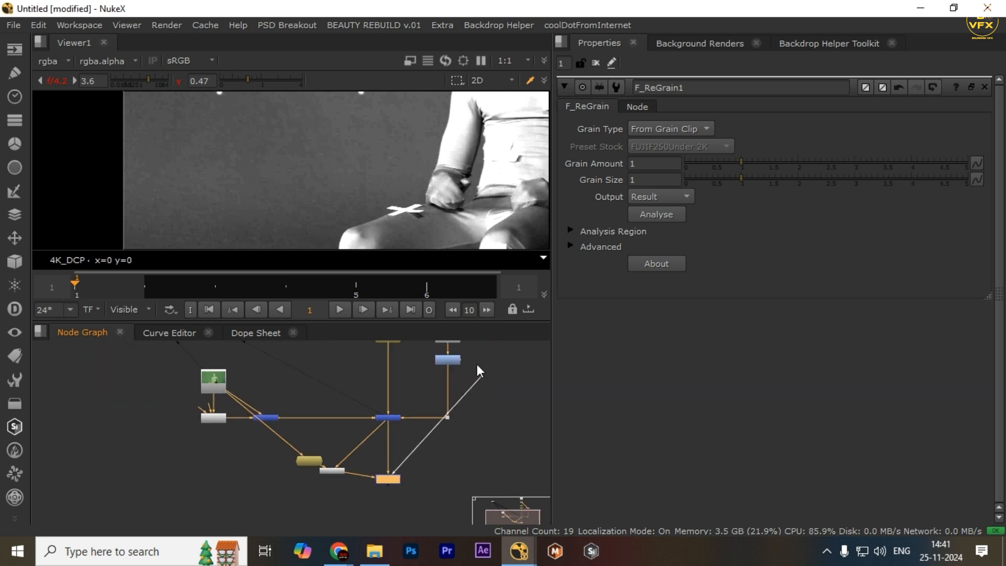
{"action": "middle_click_drag", "start_coordinate": [477, 364], "coordinate": [477, 400]}
{"action": "middle_click_drag", "start_coordinate": [387, 493], "coordinate": [482, 392]}
{"action": "scroll", "coordinate": [479, 398], "scroll_direction": "up", "scroll_amount": 2}
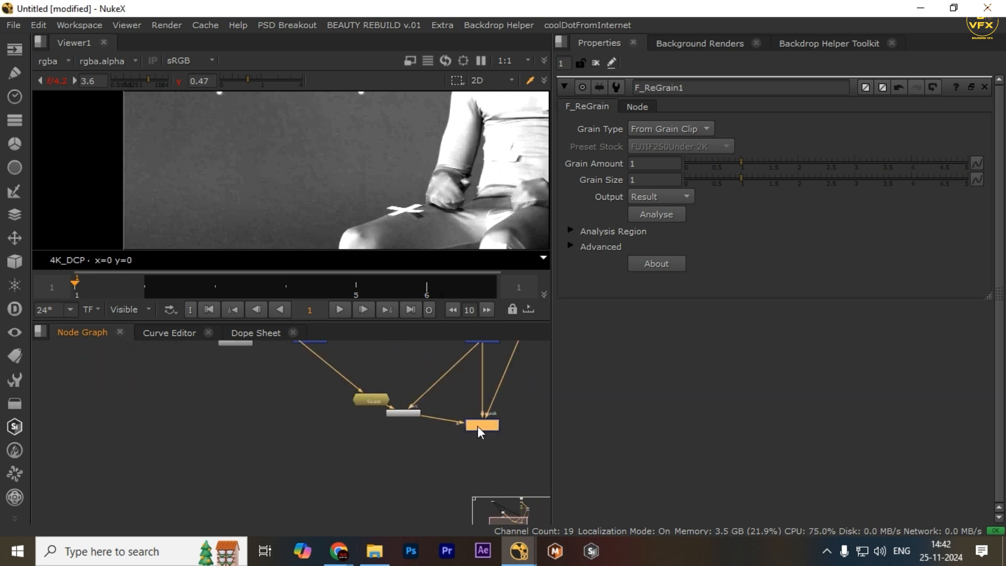
- Show Keymix1 in the viewer and run the grain analysis in F_ReGrain1
{"action": "key", "text": "1"}
{"action": "left_click", "coordinate": [643, 215]}
{"action": "scroll", "coordinate": [371, 429], "scroll_direction": "down", "scroll_amount": 2}
{"action": "middle_click_drag", "start_coordinate": [437, 429], "coordinate": [411, 465]}
{"action": "scroll", "coordinate": [410, 465], "scroll_direction": "down", "scroll_amount": 3}
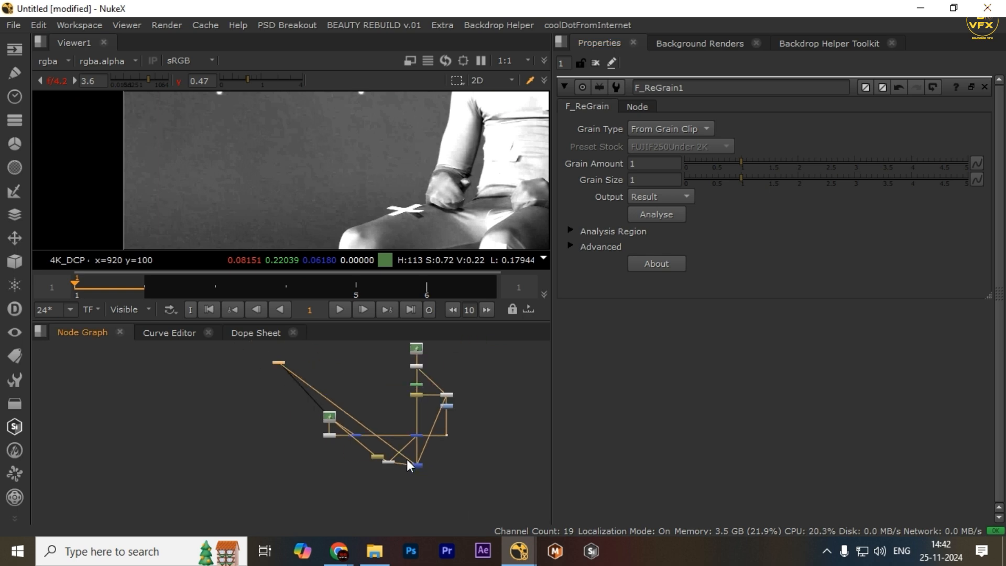
- Assign the source plate to the viewer for comparison, enlarge the viewer on the patched backdrop, and turn off the overlay
{"action": "scroll", "coordinate": [345, 418], "scroll_direction": "up", "scroll_amount": 3}
{"action": "left_click", "coordinate": [312, 422]}
{"action": "left_click", "coordinate": [314, 389]}
{"action": "key", "text": "space"}
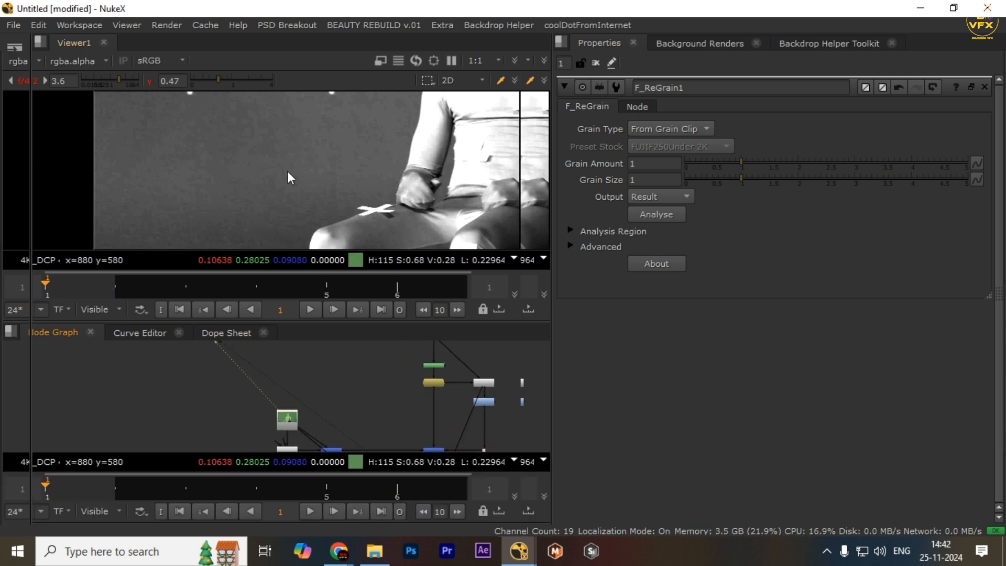
{"action": "scroll", "coordinate": [235, 209], "scroll_direction": "up", "scroll_amount": 3}
{"action": "scroll", "coordinate": [238, 120], "scroll_direction": "up", "scroll_amount": 3}
{"action": "middle_click_drag", "start_coordinate": [239, 119], "coordinate": [381, 280]}
{"action": "key", "text": "o"}
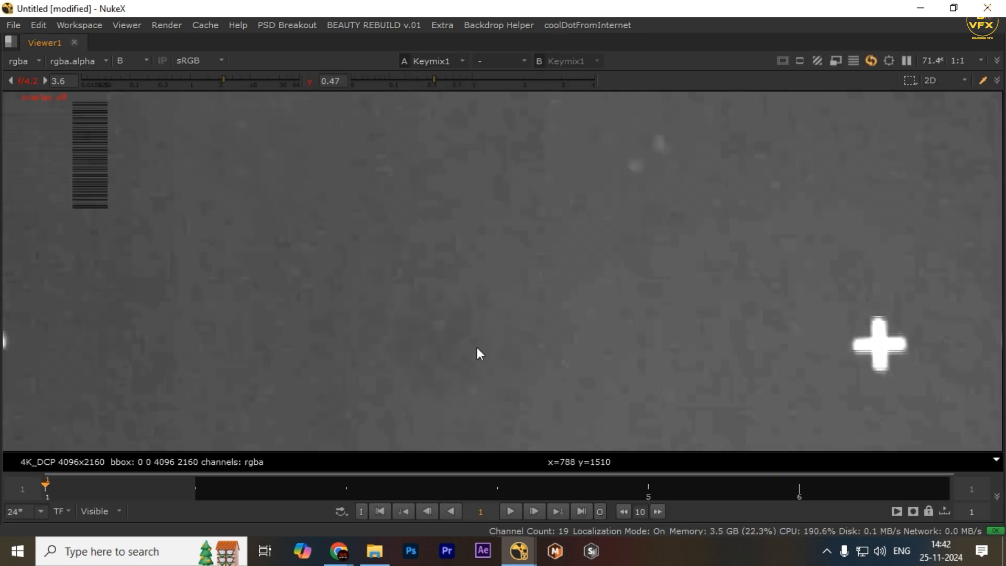
- Compare the regrained Keymix1 patch with the original Read2 plate around the removed markers
{"action": "scroll", "coordinate": [474, 350], "scroll_direction": "up", "scroll_amount": 3}
{"action": "scroll", "coordinate": [438, 330], "scroll_direction": "down", "scroll_amount": 2}
{"action": "key", "text": "1"}
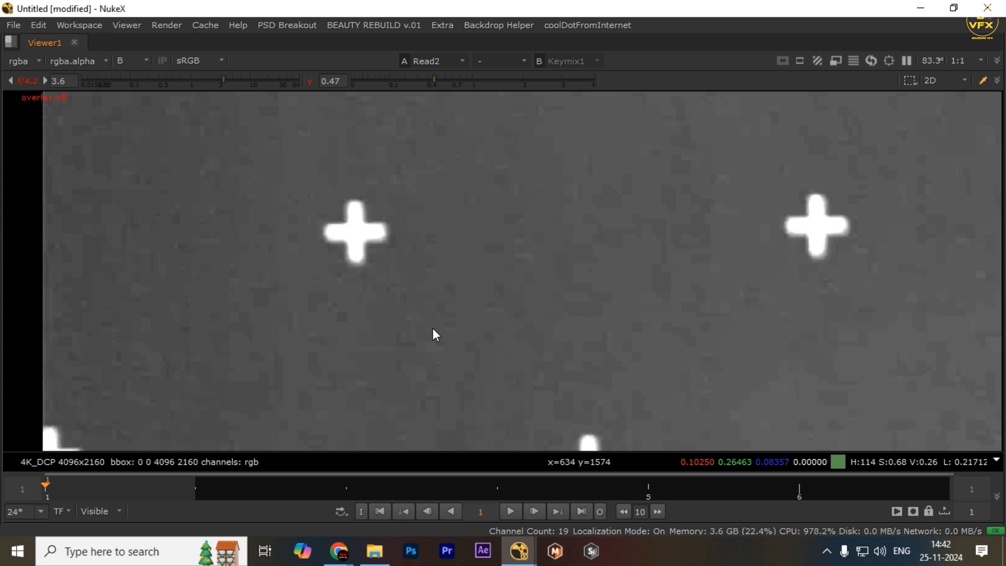
{"action": "key", "text": "2"}
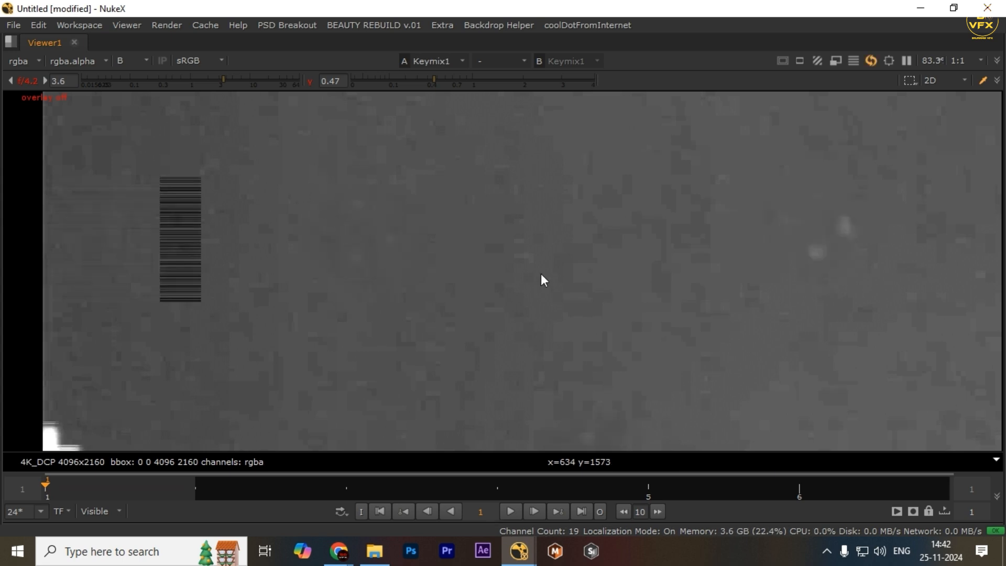
{"action": "scroll", "coordinate": [571, 278], "scroll_direction": "up", "scroll_amount": 1}
{"action": "key", "text": "1"}
{"action": "key", "text": "2"}
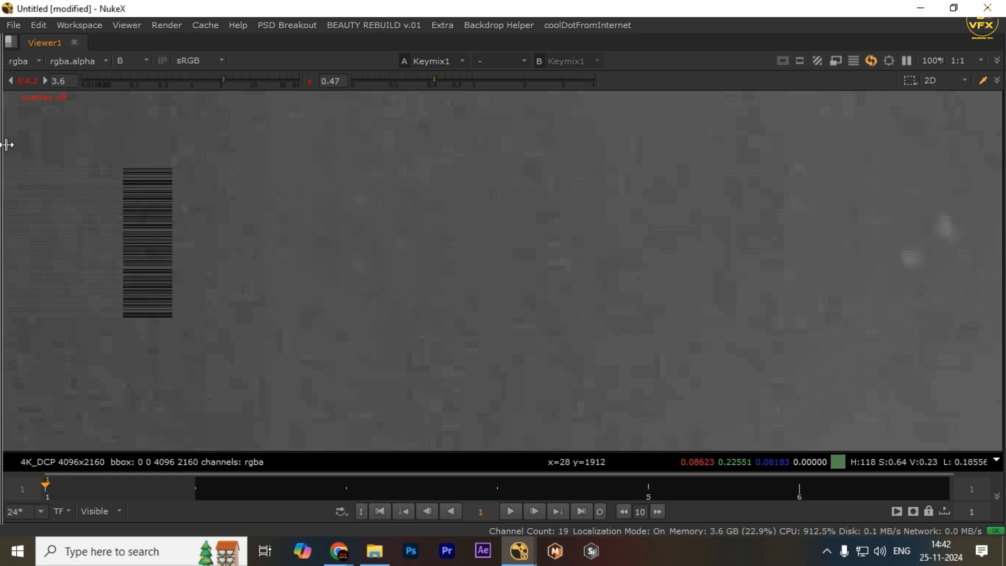
- Set the viewer's frame range to Global and recheck Keymix1 against Read2
{"action": "left_click", "coordinate": [94, 511]}
{"action": "left_click", "coordinate": [107, 455]}
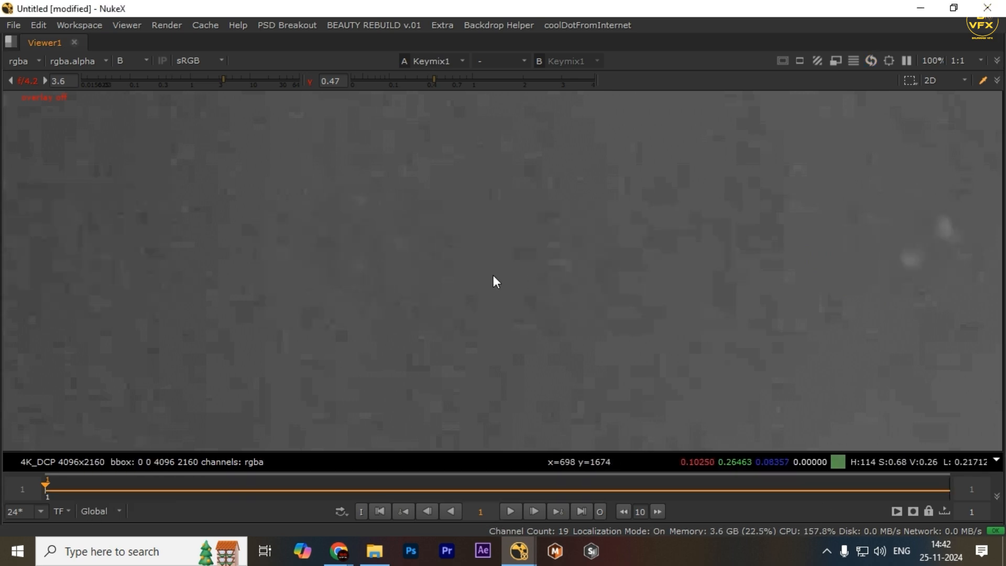
{"action": "key", "text": "1"}
{"action": "key", "text": "2"}
{"action": "key", "text": "1"}
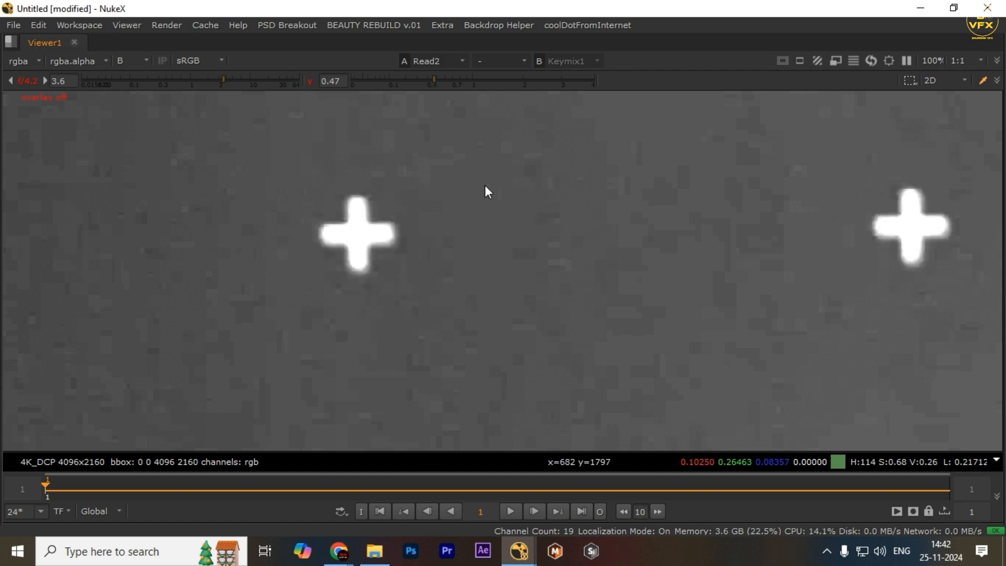
{"action": "key", "text": "2"}
- Examine the grain over one removed marker up close, alternating between Read2 and Keymix1
{"action": "scroll", "coordinate": [319, 233], "scroll_direction": "up", "scroll_amount": 3}
{"action": "middle_click_drag", "start_coordinate": [319, 233], "coordinate": [445, 245]}
{"action": "key", "text": "1"}
{"action": "key", "text": "2"}
{"action": "key", "text": "1"}
{"action": "key", "text": "2"}
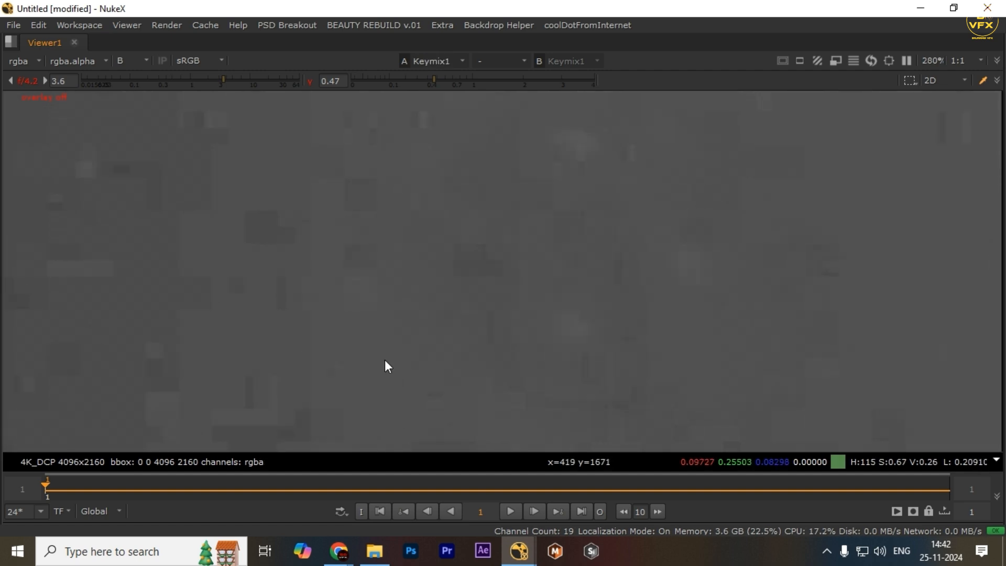
{"action": "key", "text": "space"}
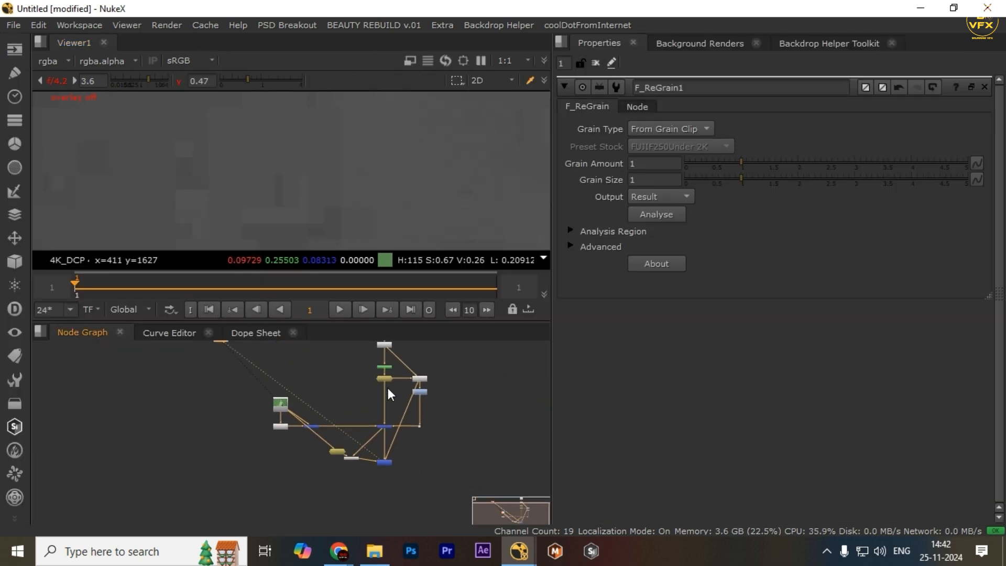
- Set F_ReGrain1's Grain Amount to 1.8
{"action": "left_click", "coordinate": [672, 164]}
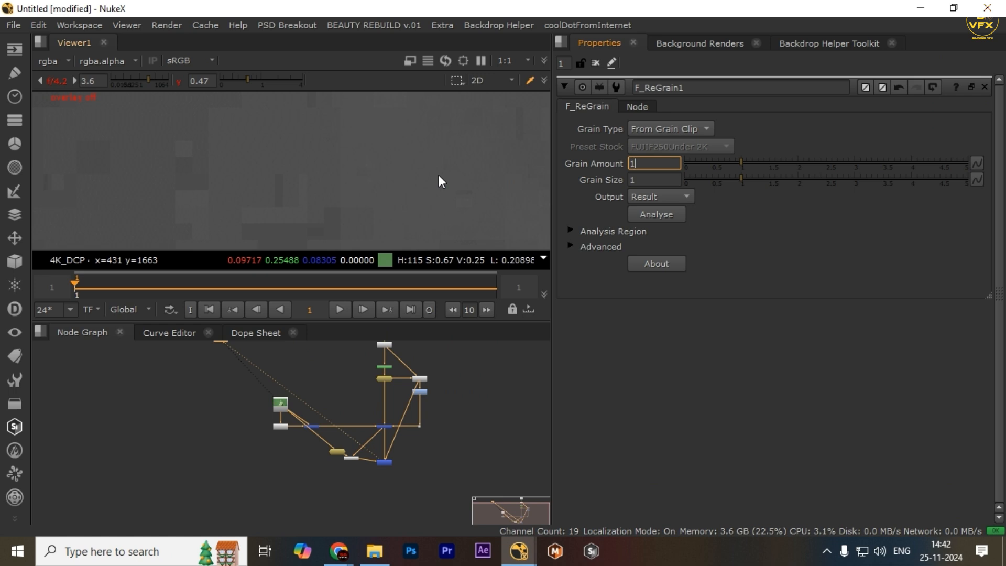
{"action": "type", "text": ".8"}
{"action": "key", "text": "Return"}
- Compare Keymix1's stronger grain with the Read2 plate, from close up to a wider view of the backdrop
{"action": "key", "text": "space"}
{"action": "key", "text": "1"}
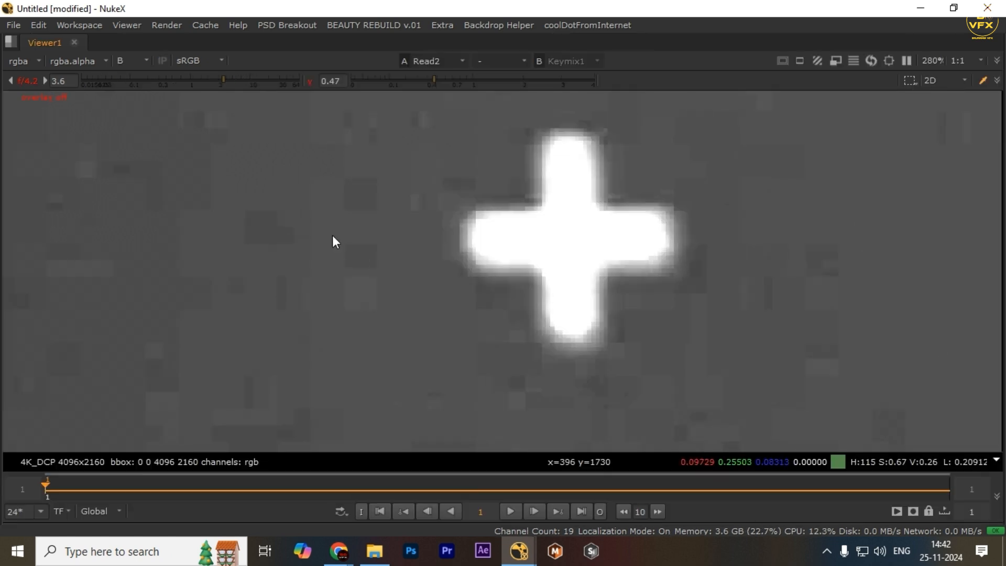
{"action": "key", "text": "2"}
{"action": "scroll", "coordinate": [414, 214], "scroll_direction": "down", "scroll_amount": 2}
{"action": "scroll", "coordinate": [645, 259], "scroll_direction": "down", "scroll_amount": 1}
{"action": "key", "text": "1"}
{"action": "key", "text": "2"}
{"action": "scroll", "coordinate": [419, 217], "scroll_direction": "down", "scroll_amount": 2}
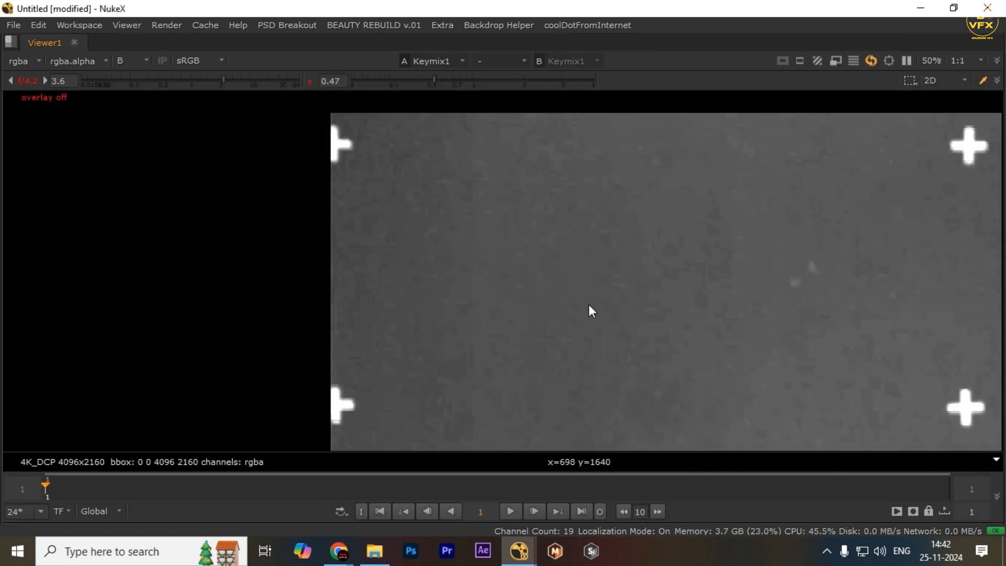
{"action": "scroll", "coordinate": [598, 264], "scroll_direction": "down", "scroll_amount": 1}
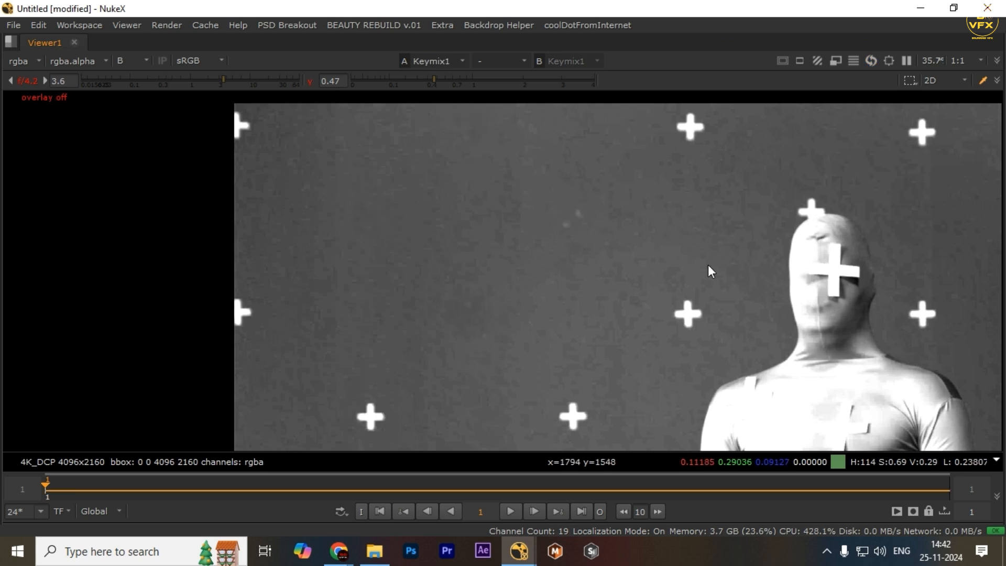
{"action": "left_click_drag", "start_coordinate": [336, 190], "coordinate": [413, 336]}
{"action": "scroll", "coordinate": [526, 358], "scroll_direction": "down", "scroll_amount": 1}
{"action": "middle_click_drag", "start_coordinate": [536, 356], "coordinate": [439, 289]}
{"action": "left_click_drag", "start_coordinate": [323, 197], "coordinate": [894, 330]}
{"action": "left_click_drag", "start_coordinate": [240, 211], "coordinate": [762, 339]}
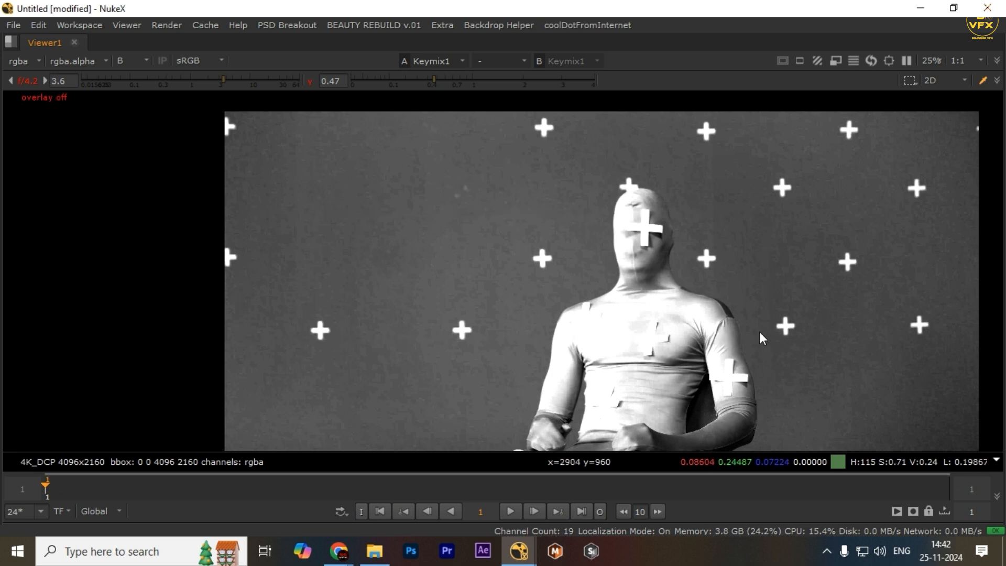
- Restore the full workspace and arrange FrameHold2 directly above F_ReGrain1, with F_ReGrain1 level with Keymix1
{"action": "key", "text": "space"}
{"action": "scroll", "coordinate": [355, 474], "scroll_direction": "up", "scroll_amount": 4}
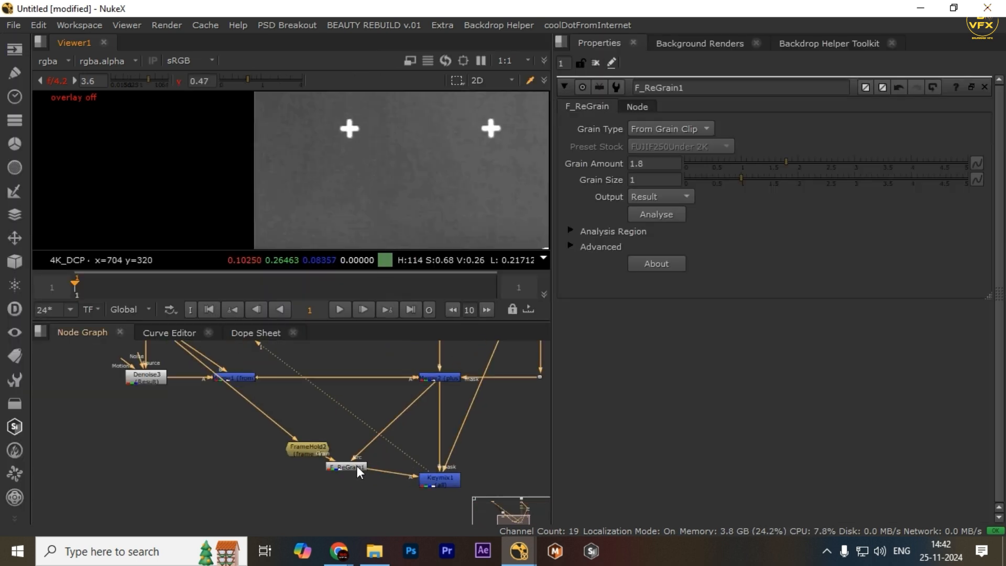
{"action": "left_click_drag", "start_coordinate": [356, 466], "coordinate": [341, 489]}
{"action": "left_click_drag", "start_coordinate": [312, 451], "coordinate": [325, 451]}
{"action": "left_click", "coordinate": [325, 488]}
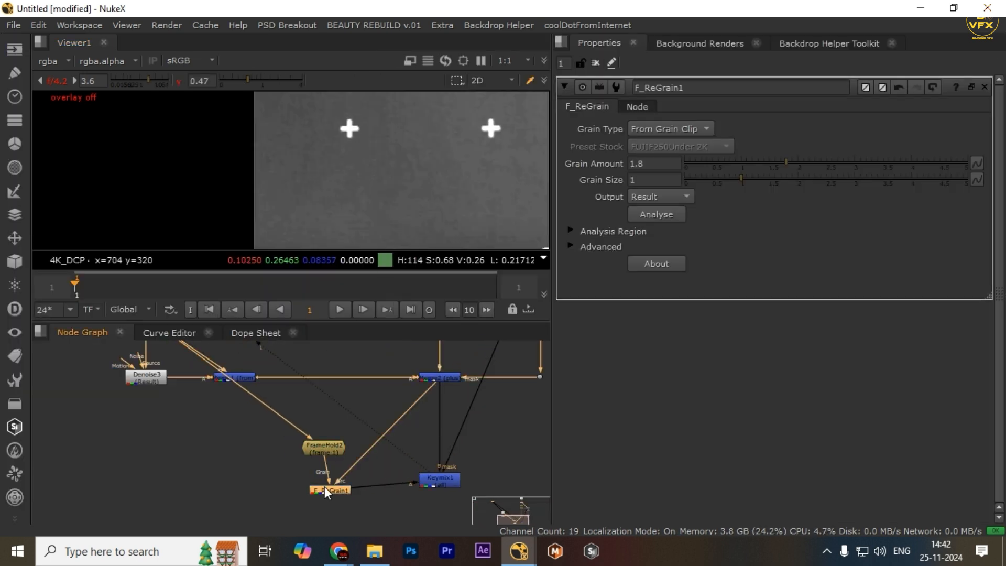
{"action": "left_click_drag", "start_coordinate": [324, 493], "coordinate": [323, 483]}
{"action": "left_click_drag", "start_coordinate": [295, 130], "coordinate": [450, 172]}
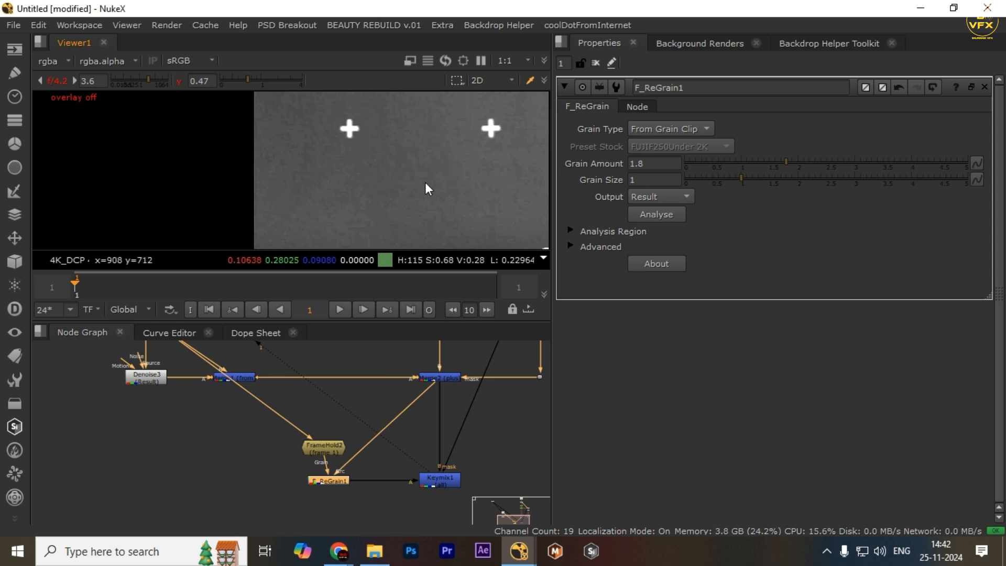
{"action": "scroll", "coordinate": [403, 474], "scroll_direction": "down", "scroll_amount": 5}
{"action": "left_click_drag", "start_coordinate": [173, 388], "coordinate": [508, 474]}
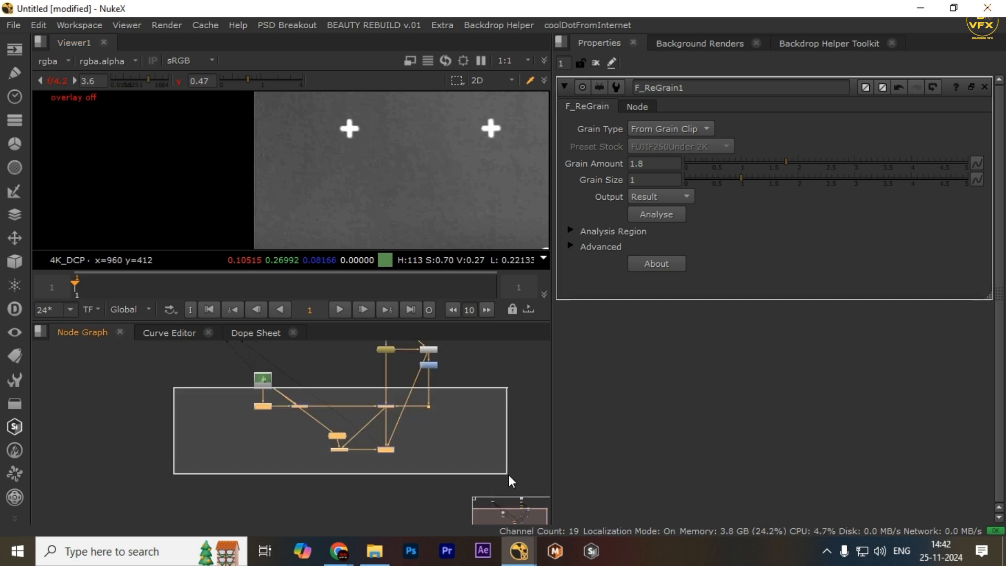
{"action": "key", "text": "l"}
{"action": "left_click_drag", "start_coordinate": [474, 375], "coordinate": [255, 459]}
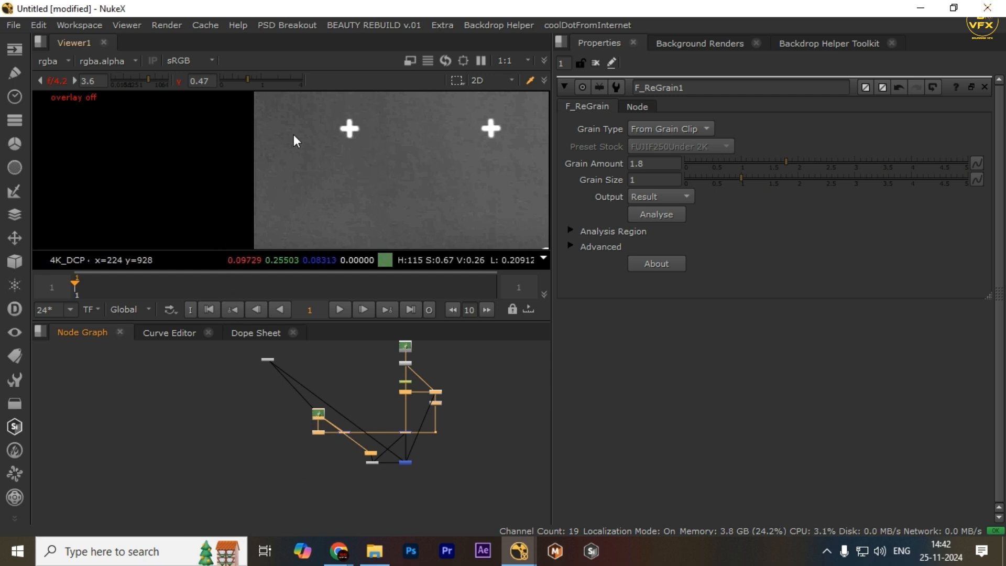
{"action": "left_click_drag", "start_coordinate": [282, 128], "coordinate": [472, 178], "text": "ctrl+shift"}
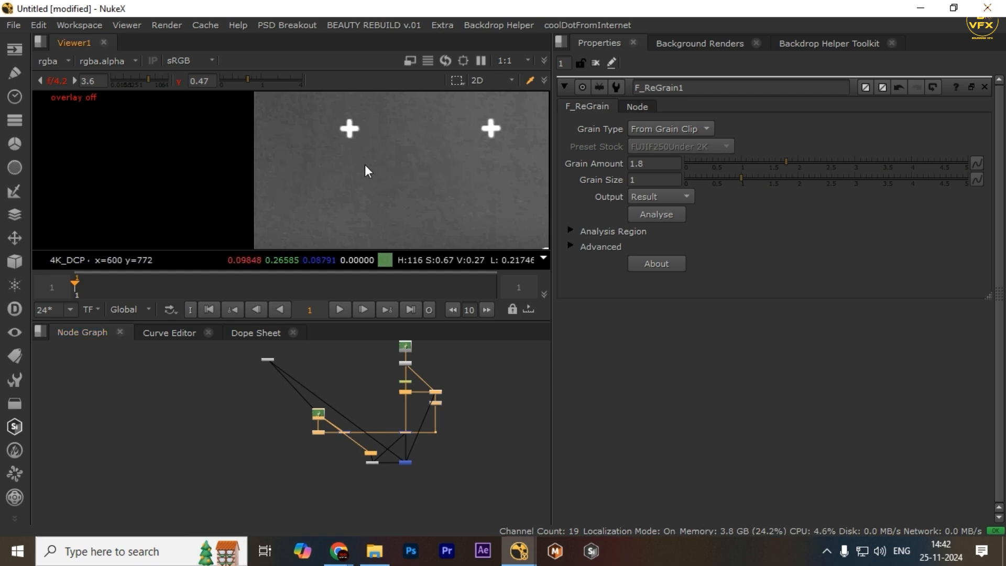
{"action": "middle_click_drag", "start_coordinate": [375, 124], "coordinate": [397, 165]}
{"action": "left_click_drag", "start_coordinate": [413, 146], "coordinate": [326, 196]}
{"action": "scroll", "coordinate": [407, 157], "scroll_direction": "up", "scroll_amount": 1}
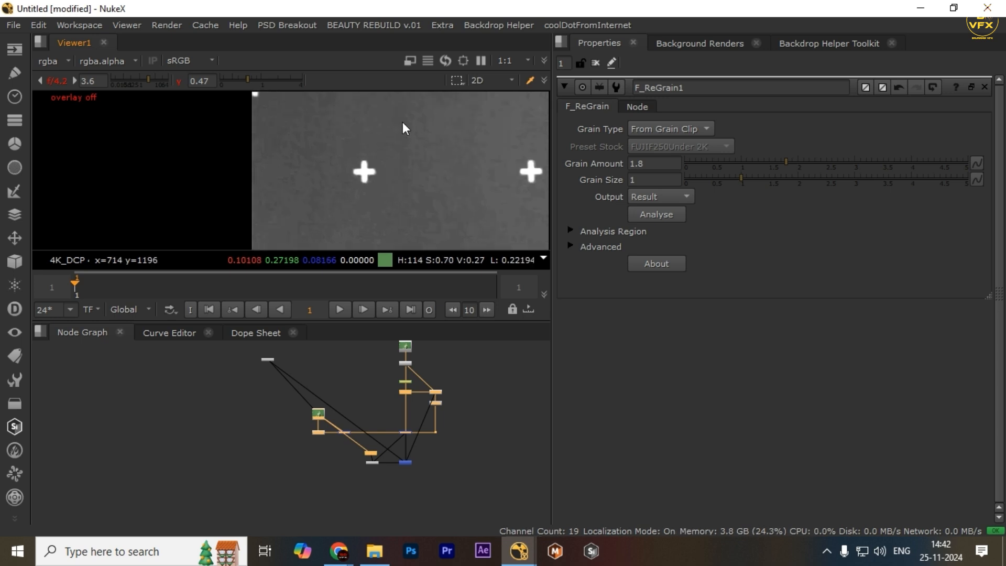
{"action": "left_click_drag", "start_coordinate": [386, 118], "coordinate": [472, 130]}
{"action": "scroll", "coordinate": [431, 417], "scroll_direction": "up", "scroll_amount": 5}
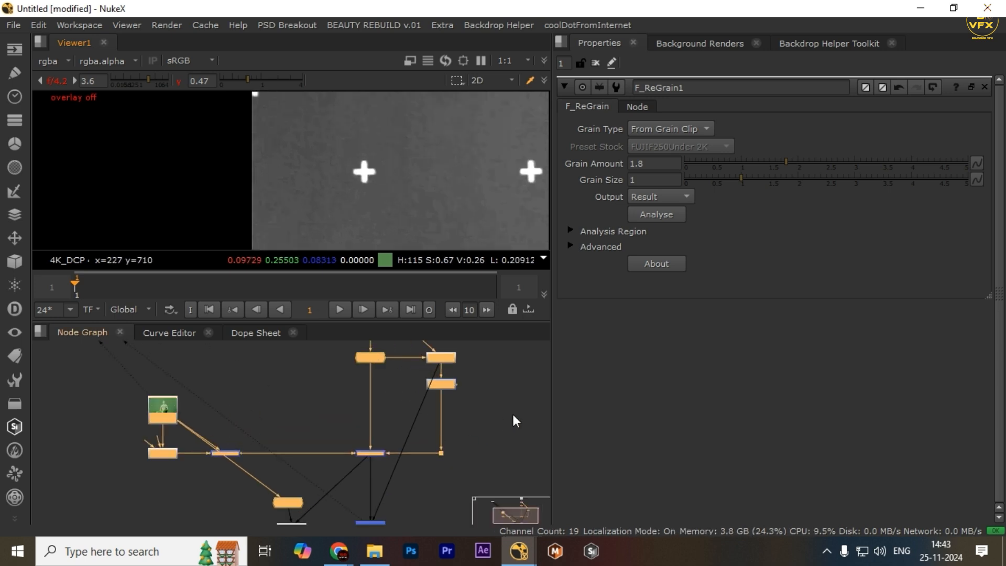
{"action": "left_click", "coordinate": [513, 414]}
{"action": "scroll", "coordinate": [338, 377], "scroll_direction": "down", "scroll_amount": 4}
{"action": "middle_click_drag", "start_coordinate": [337, 381], "coordinate": [359, 355]}
{"action": "left_click_drag", "start_coordinate": [185, 364], "coordinate": [493, 442]}
{"action": "scroll", "coordinate": [456, 393], "scroll_direction": "down", "scroll_amount": 1}
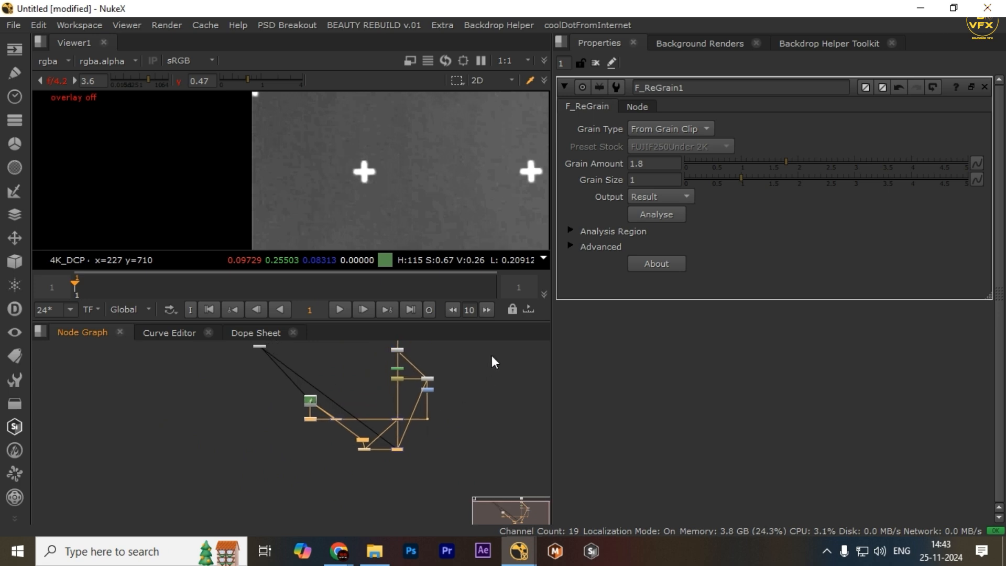
{"action": "left_click_drag", "start_coordinate": [468, 351], "coordinate": [144, 483]}
{"action": "left_click_drag", "start_coordinate": [140, 387], "coordinate": [547, 487]}
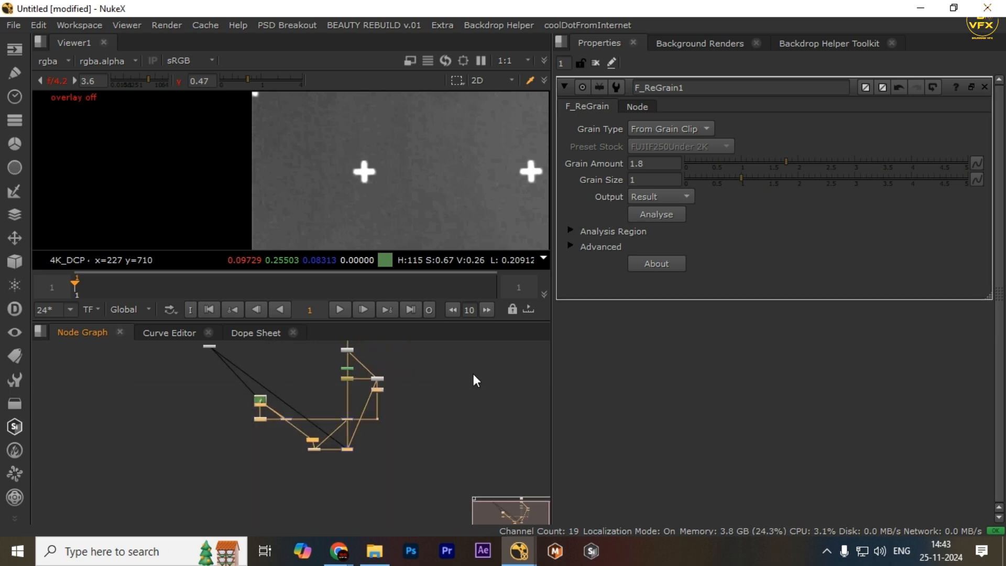
{"action": "left_click_drag", "start_coordinate": [431, 364], "coordinate": [188, 486]}
{"action": "left_click_drag", "start_coordinate": [138, 378], "coordinate": [405, 451]}
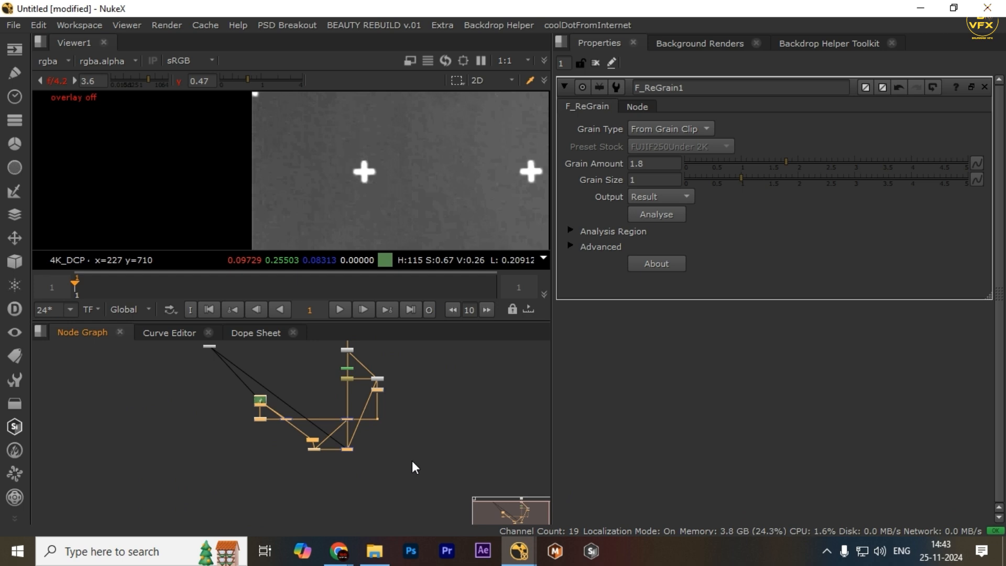